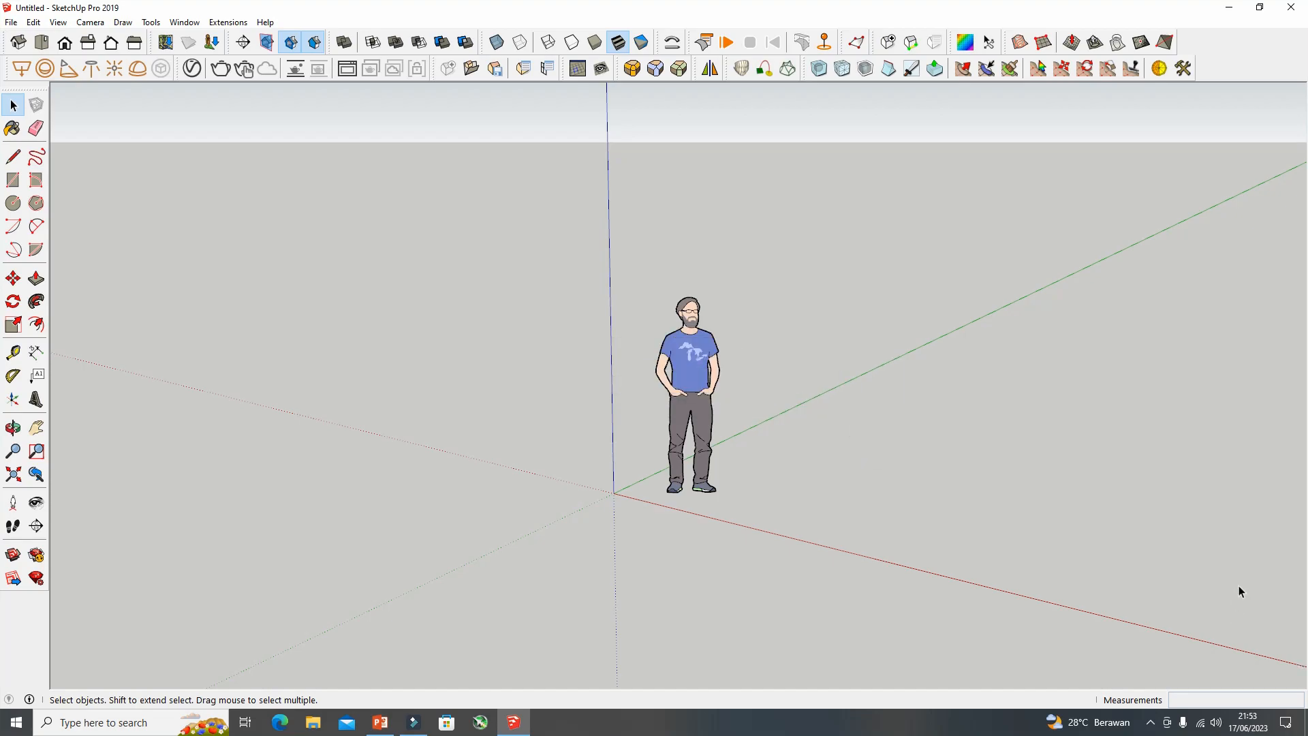
pyautogui.scroll(-1, 753, 459)
pyautogui.scroll(3, 751, 456)
pyautogui.moveTo(723, 434); pyautogui.dragTo(671, 392, button='middle')
pyautogui.scroll(2, 646, 355)
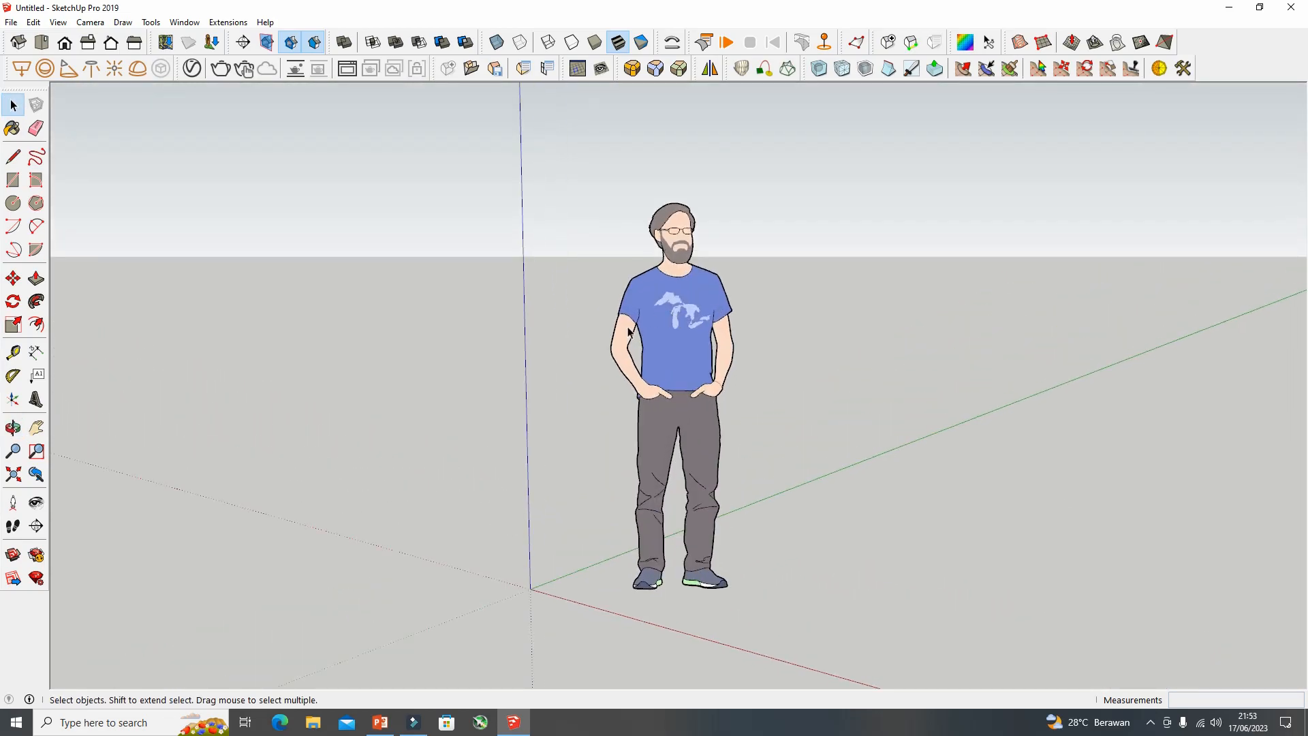
pyautogui.scroll(1, 646, 356)
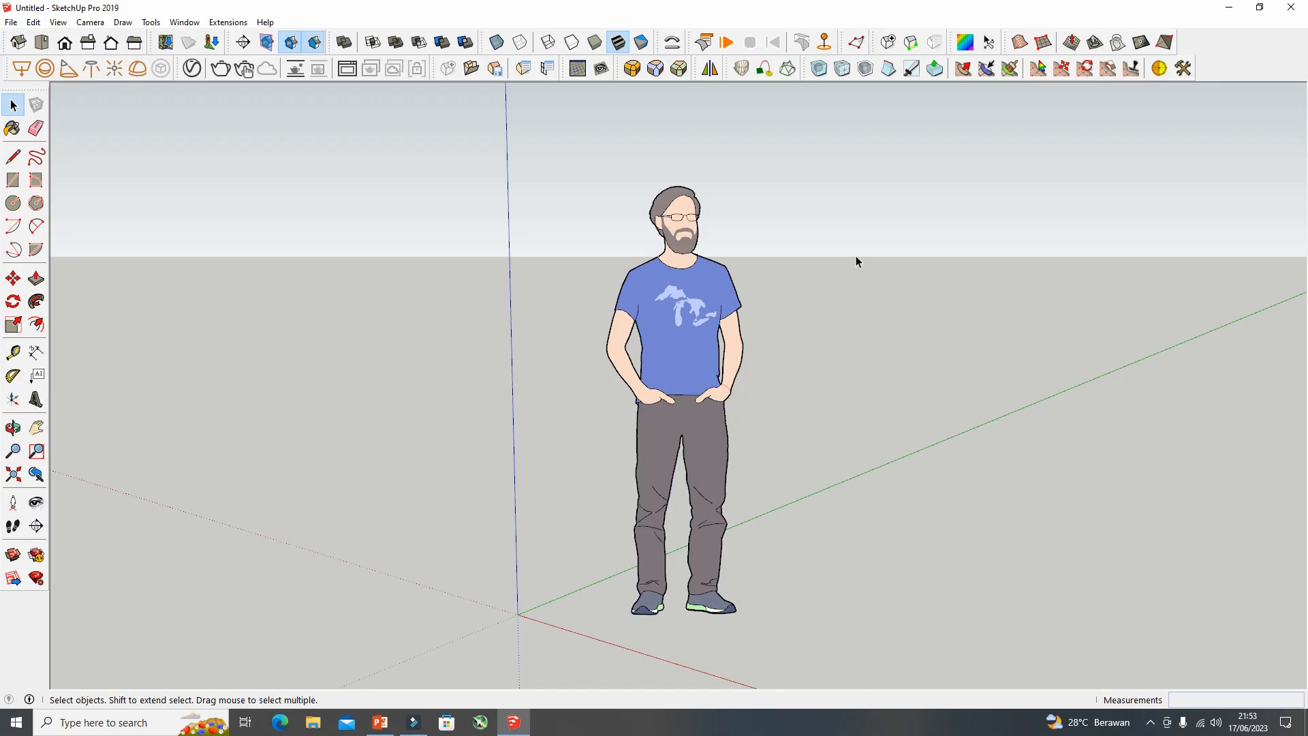
# Show the Default Tray and close it again
pyautogui.click(184, 25)
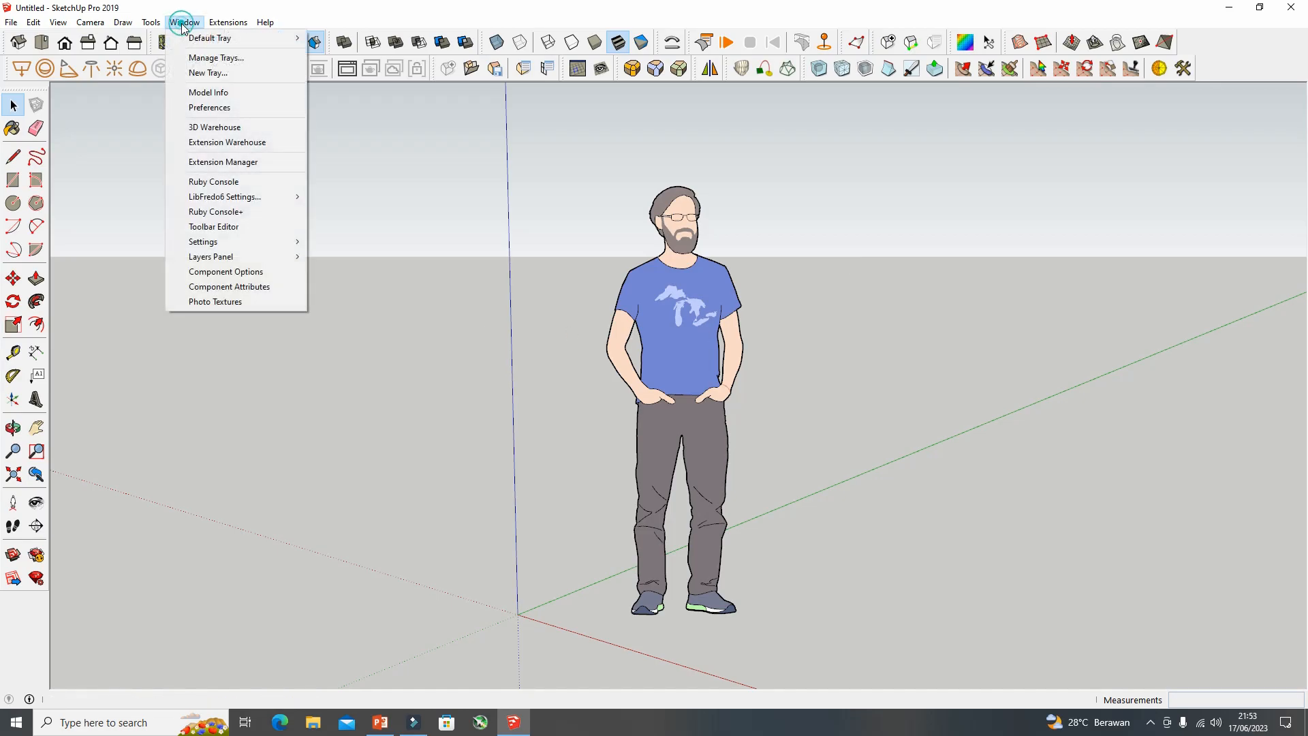
pyautogui.moveTo(274, 41)
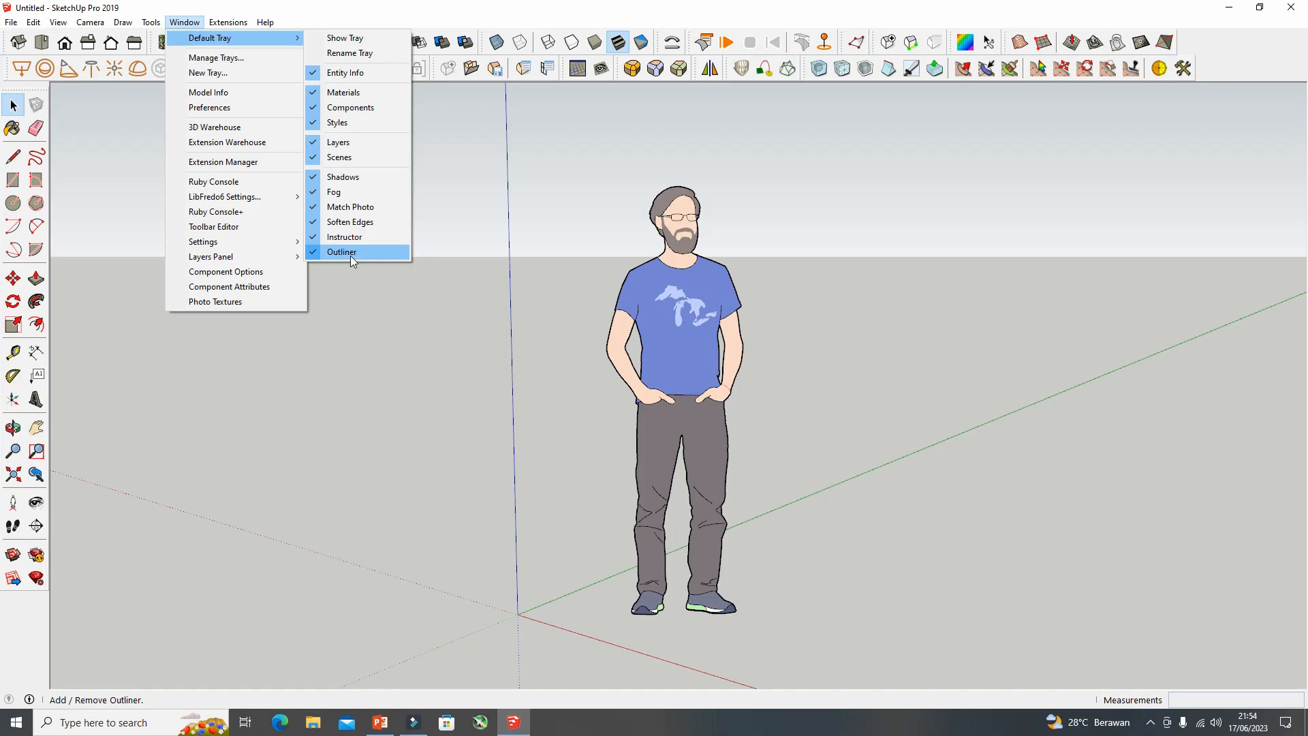
pyautogui.click(337, 39)
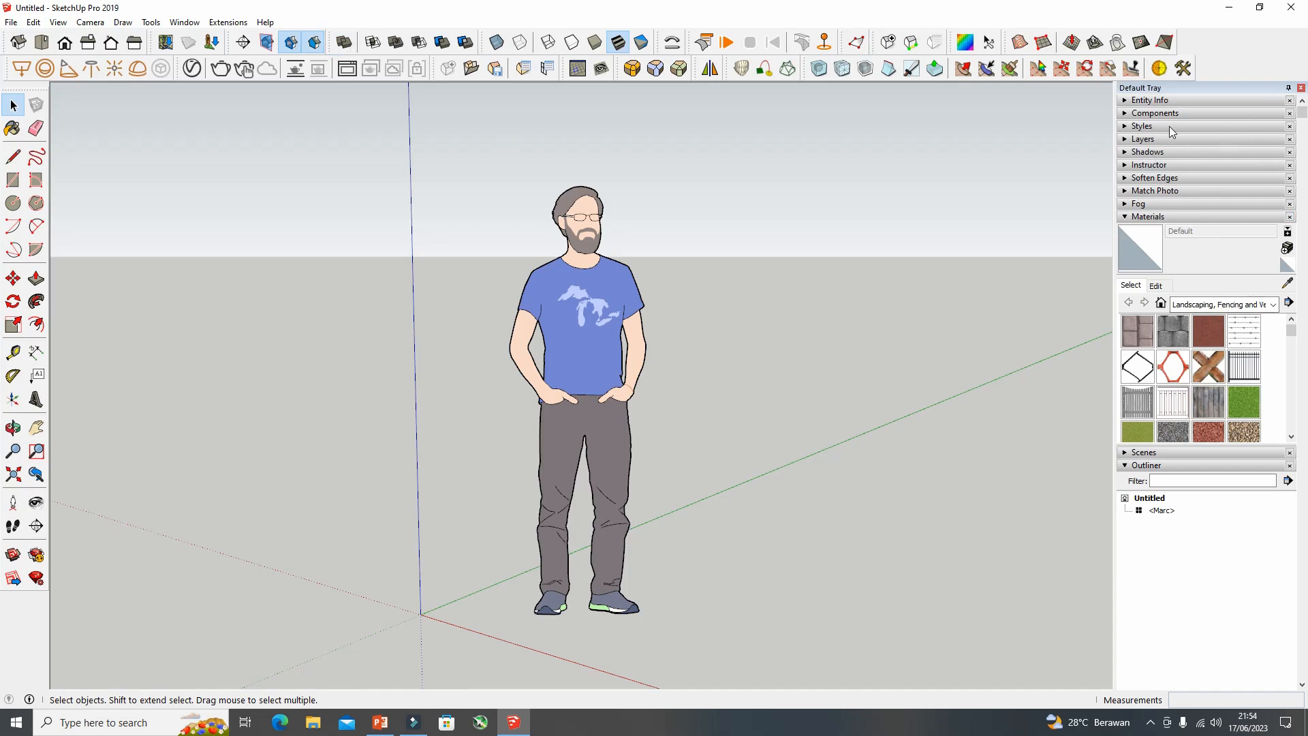
pyautogui.click(1301, 88)
# Undock the Large Tool Set and float it over the drawing area
pyautogui.moveTo(27, 91); pyautogui.dragTo(113, 137)
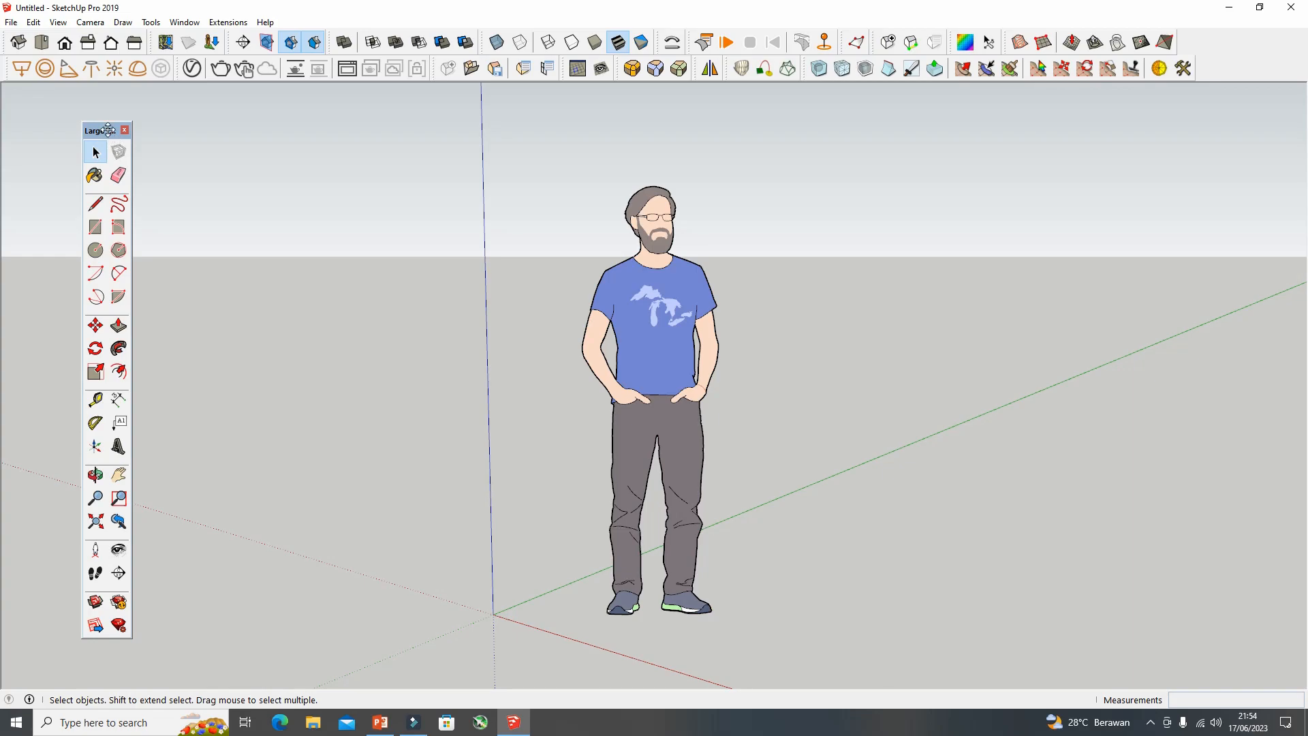
pyautogui.moveTo(111, 135); pyautogui.dragTo(66, 128)
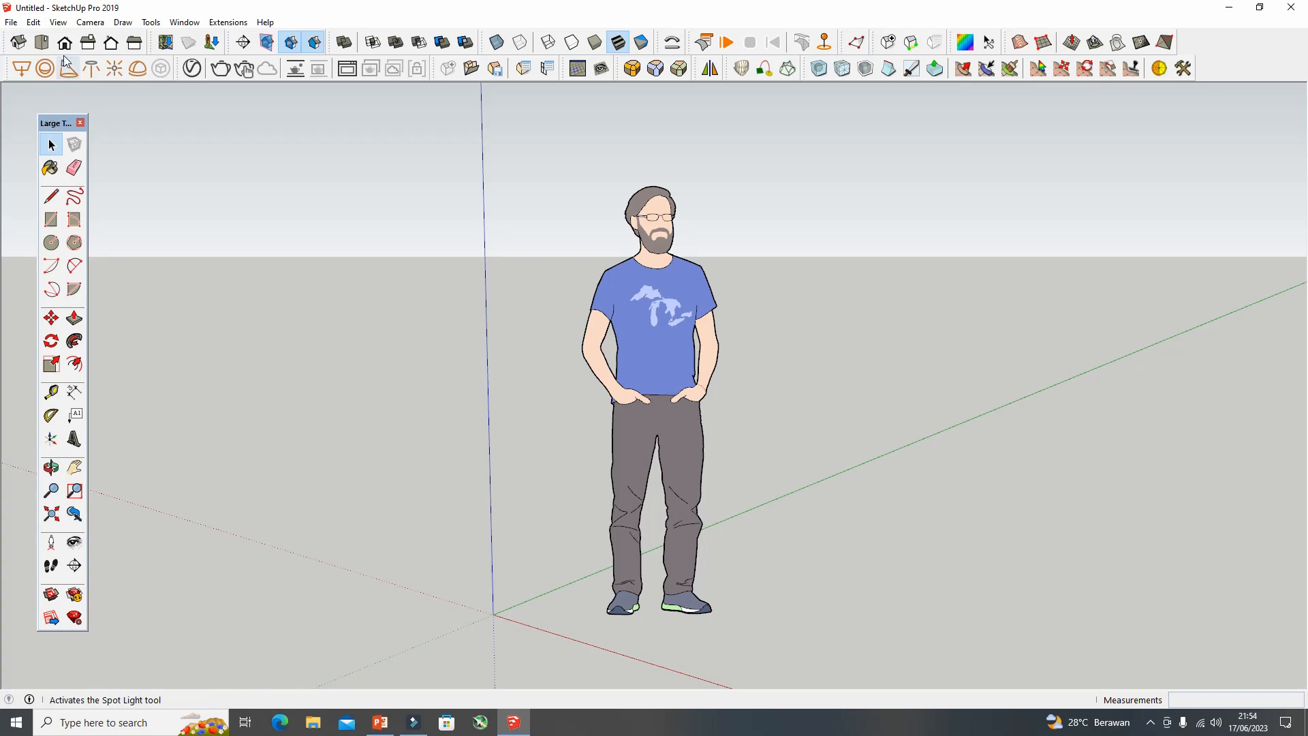
# Check the Large Tool Set entry in the list of available toolbars and dock the floating tool set again
pyautogui.click(58, 22)
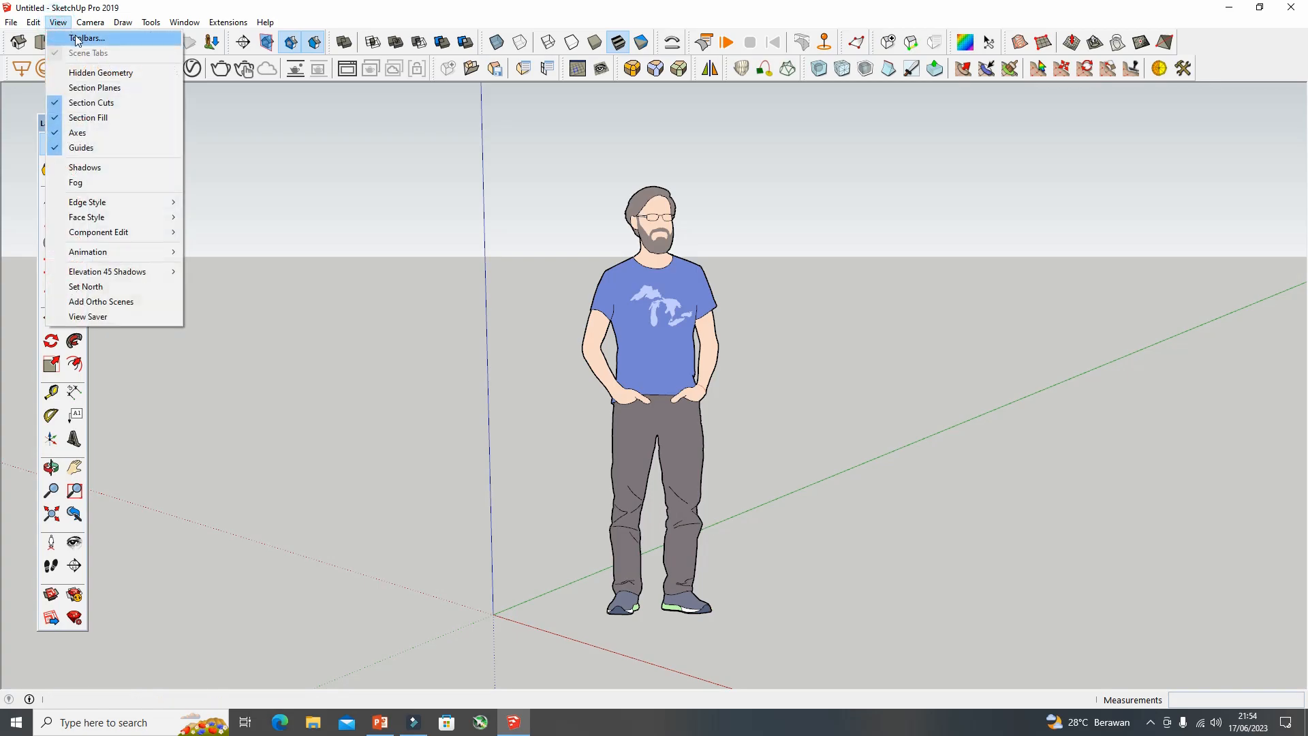
pyautogui.click(77, 39)
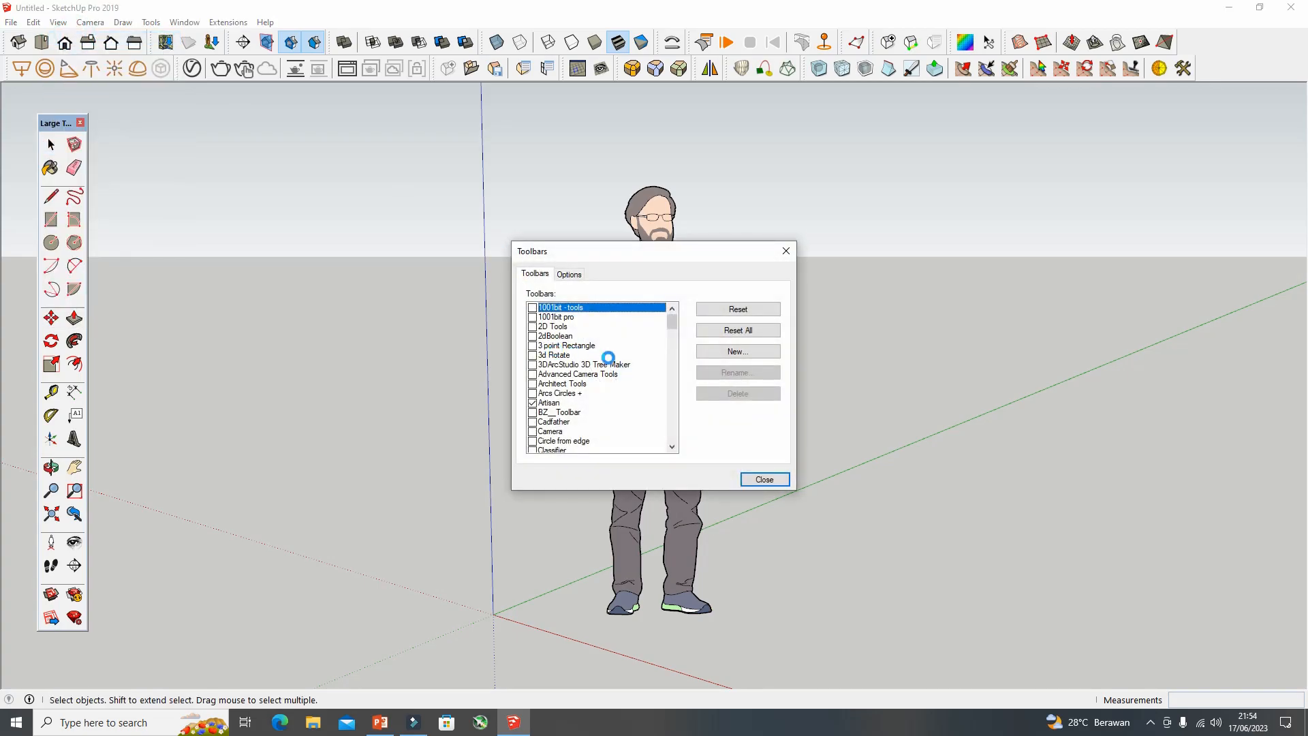
pyautogui.scroll(-15, 610, 364)
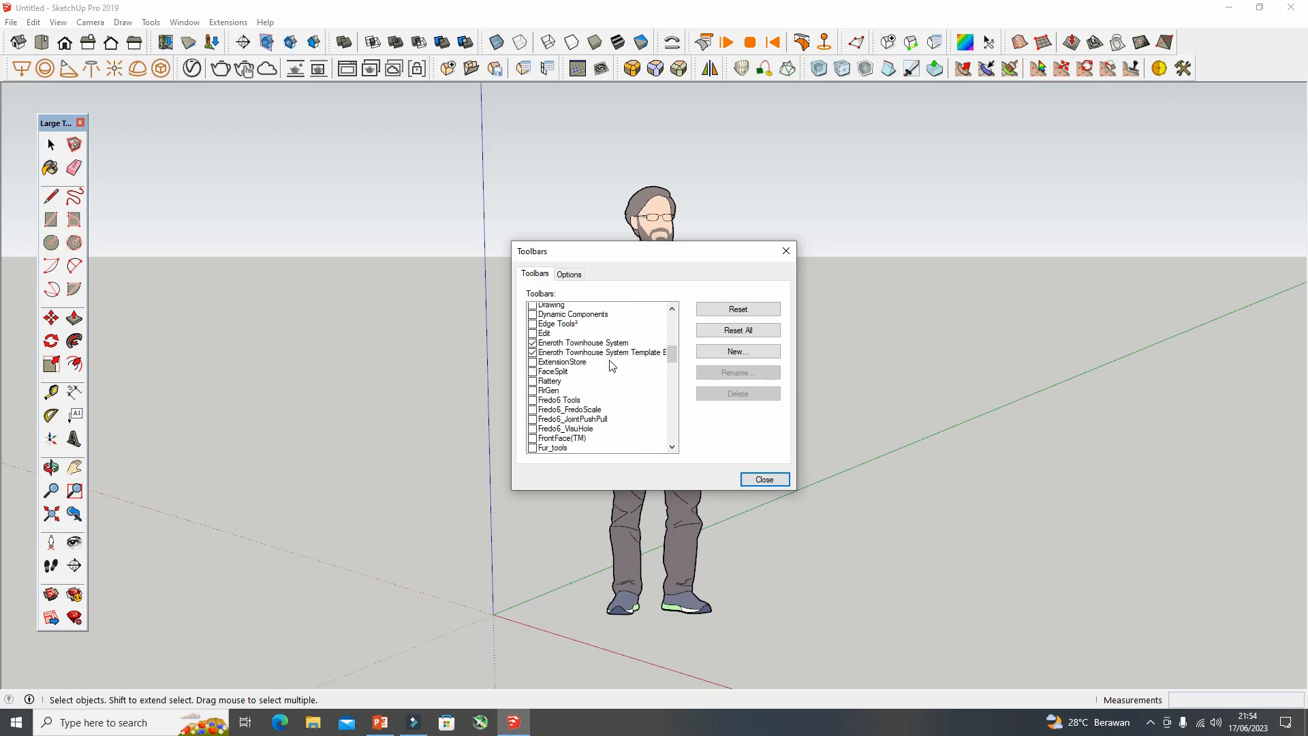
pyautogui.scroll(-1, 612, 366)
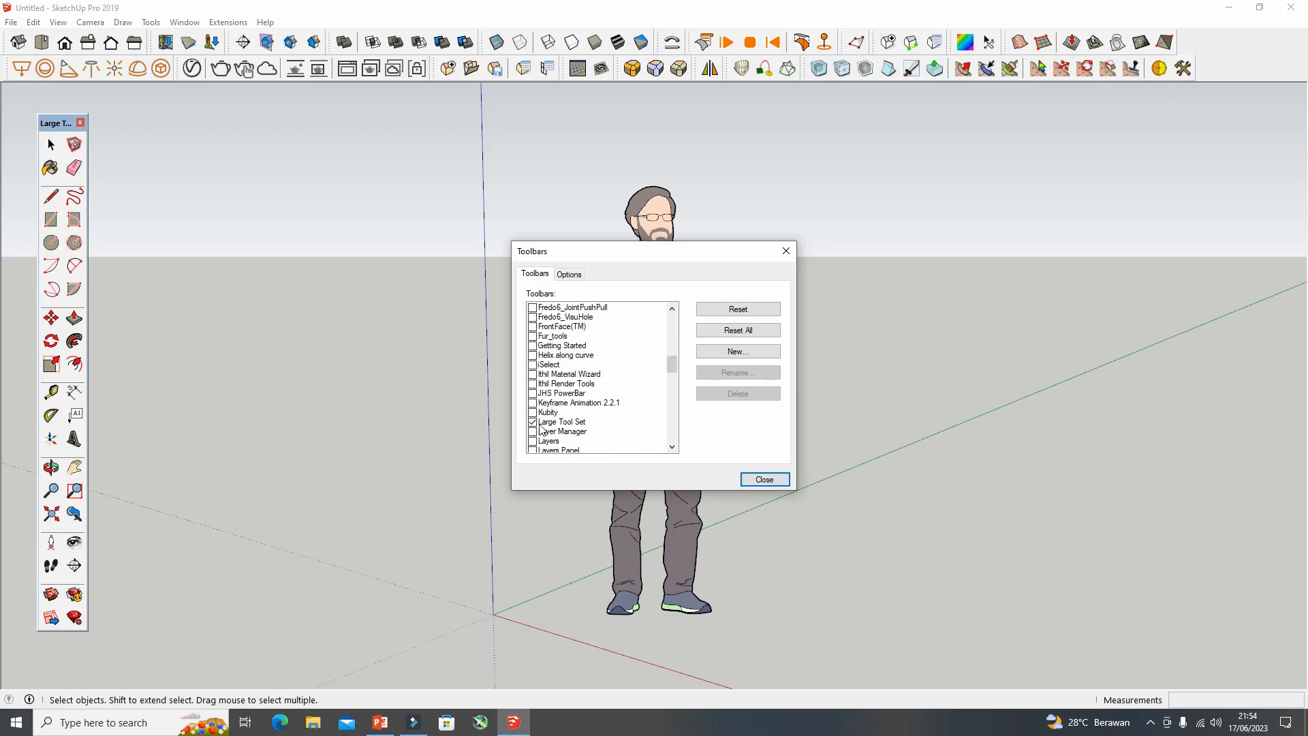
pyautogui.click(760, 480)
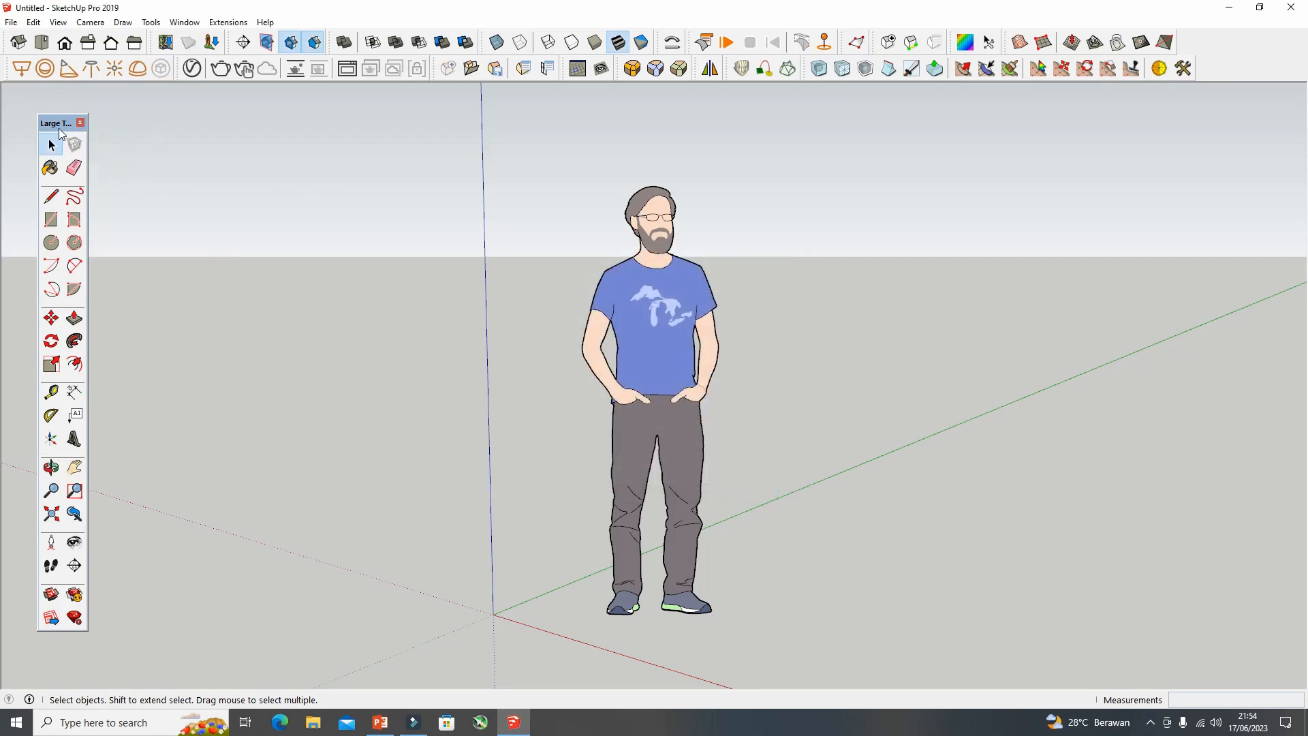
pyautogui.doubleClick(59, 123)
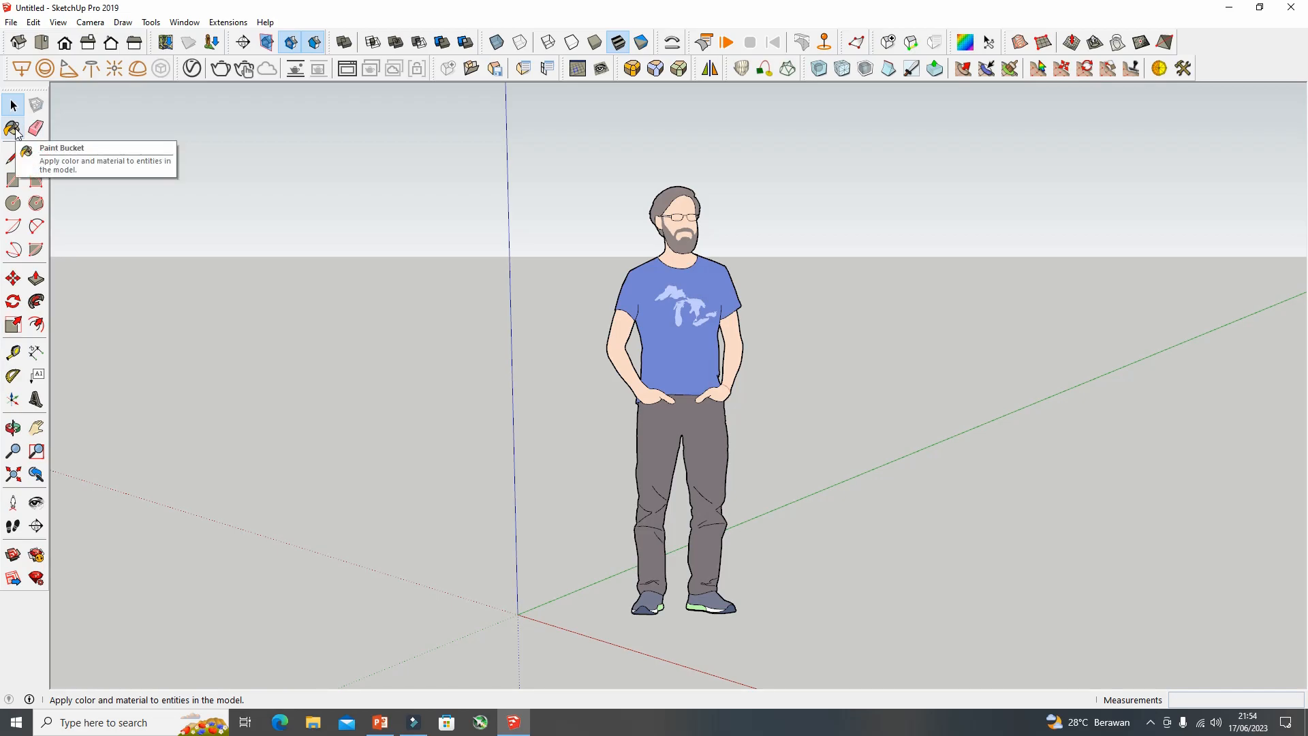
# Bring up the Default Tray with the Paint Bucket tool and delete the standing human figure from the model
pyautogui.click(13, 129)
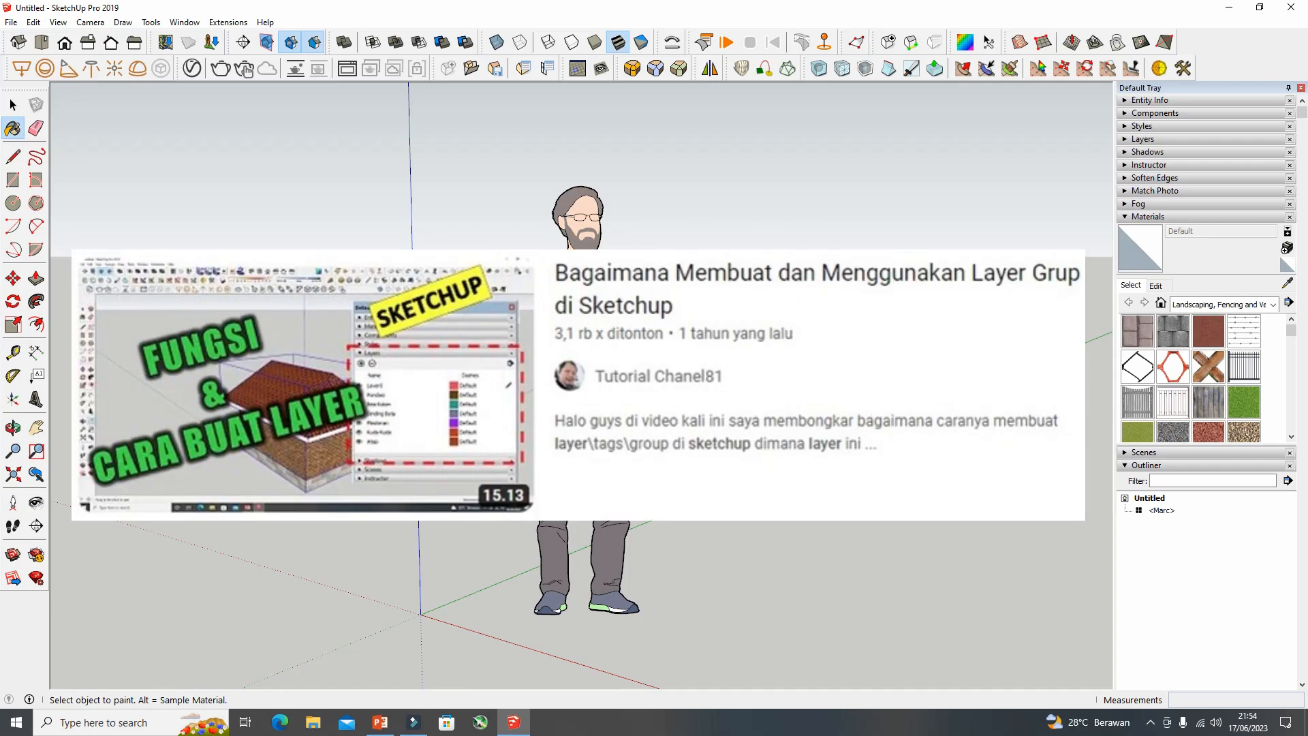
pyautogui.scroll(-4, 679, 256)
pyautogui.click(12, 105)
pyautogui.moveTo(469, 168); pyautogui.dragTo(743, 286)
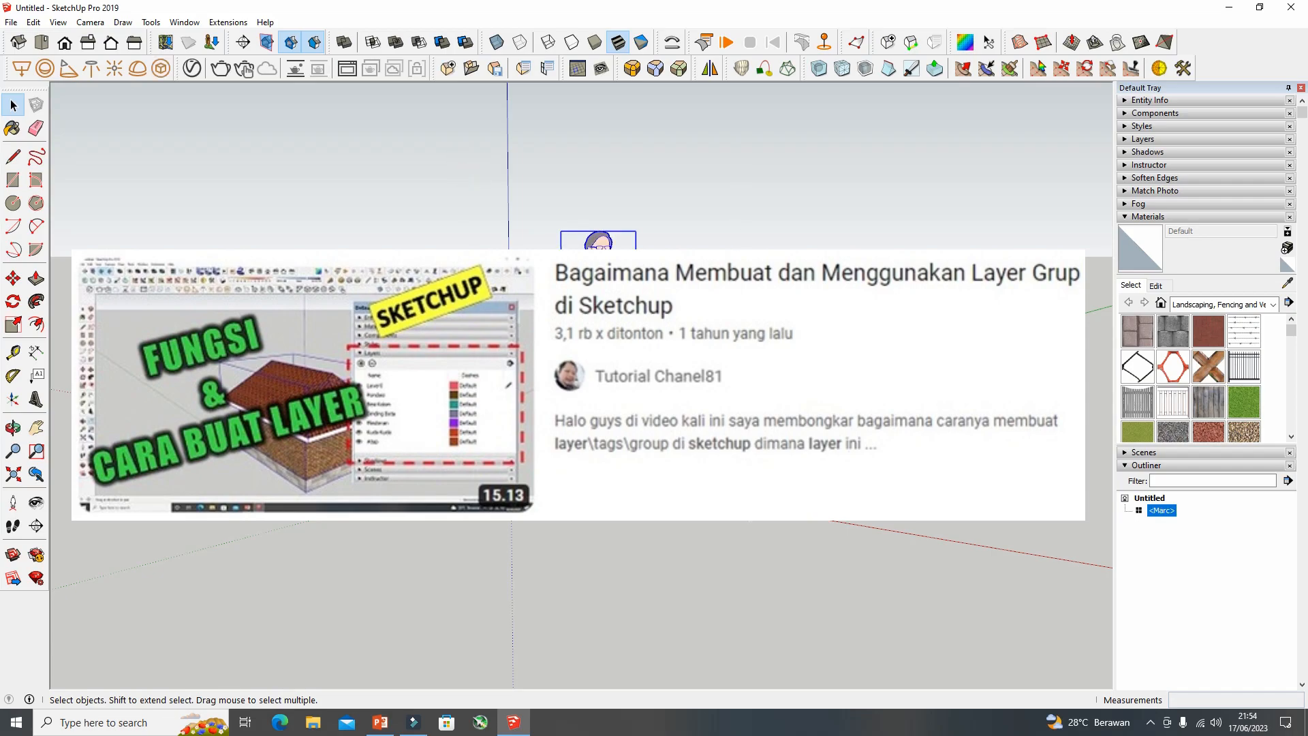
pyautogui.press('Delete')
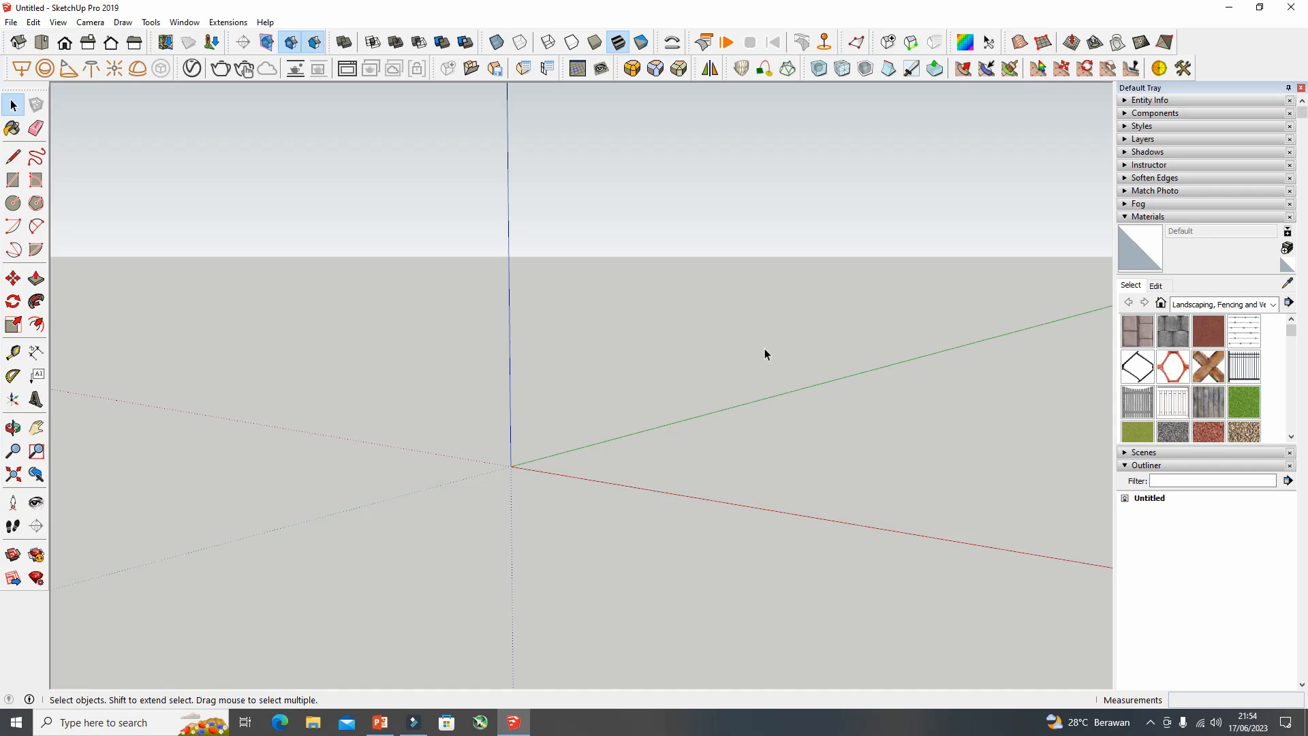
# Draw a rectangle of about 2.72 m by 4.68 m on the ground, centred on the origin
pyautogui.click(1125, 140)
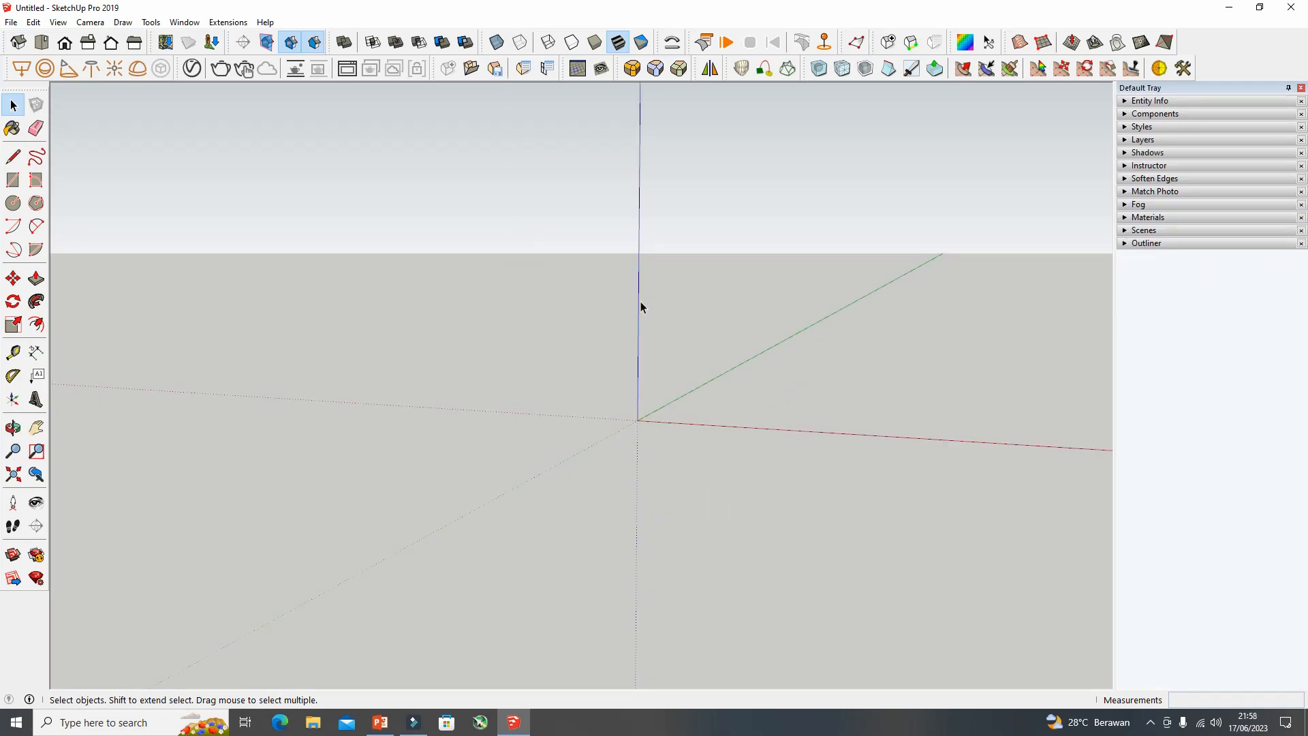
pyautogui.moveTo(761, 366); pyautogui.dragTo(707, 345, button='middle')
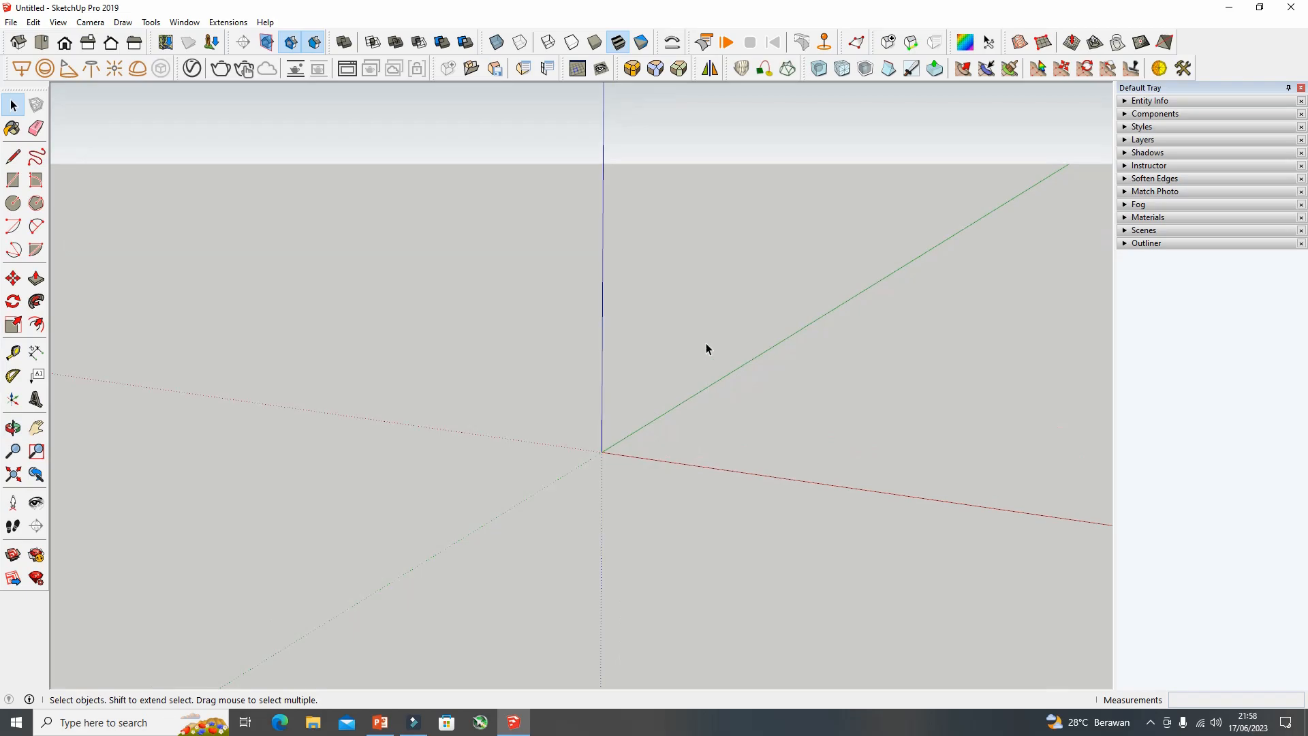
pyautogui.click(14, 181)
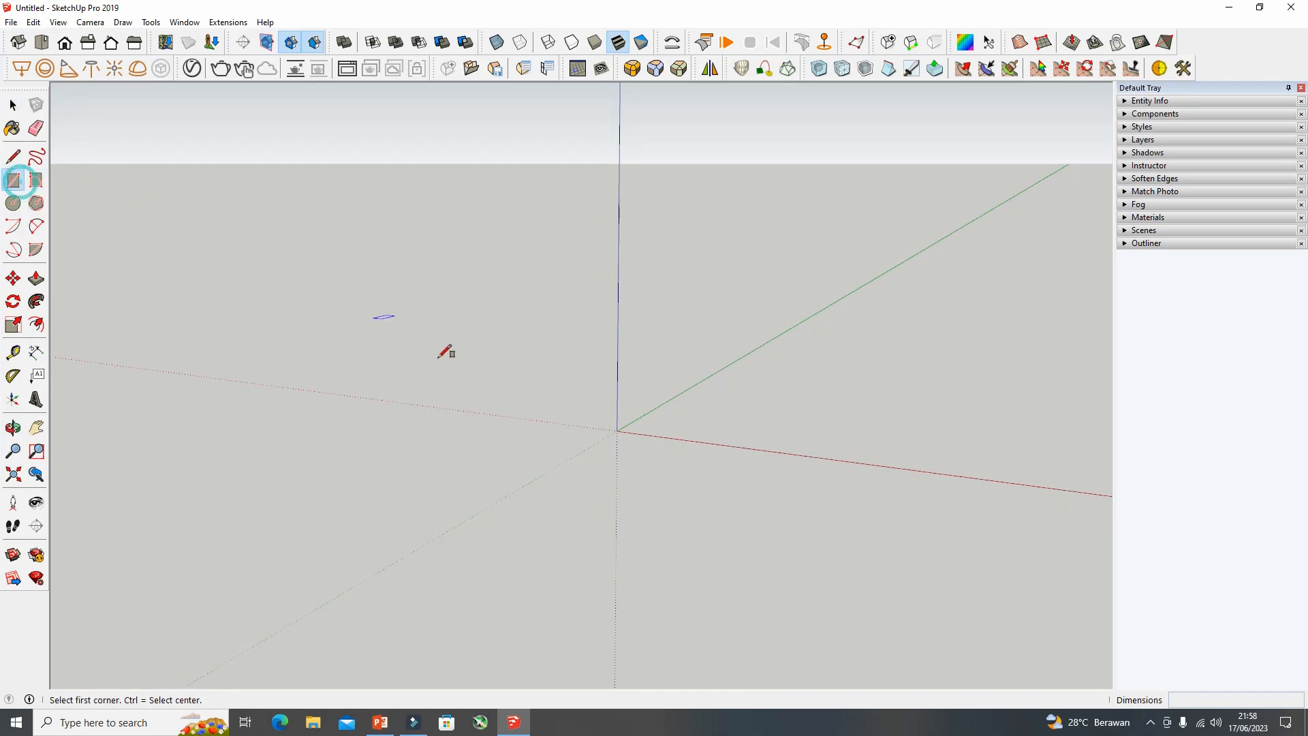
pyautogui.press('ctrl')
pyautogui.click(617, 432)
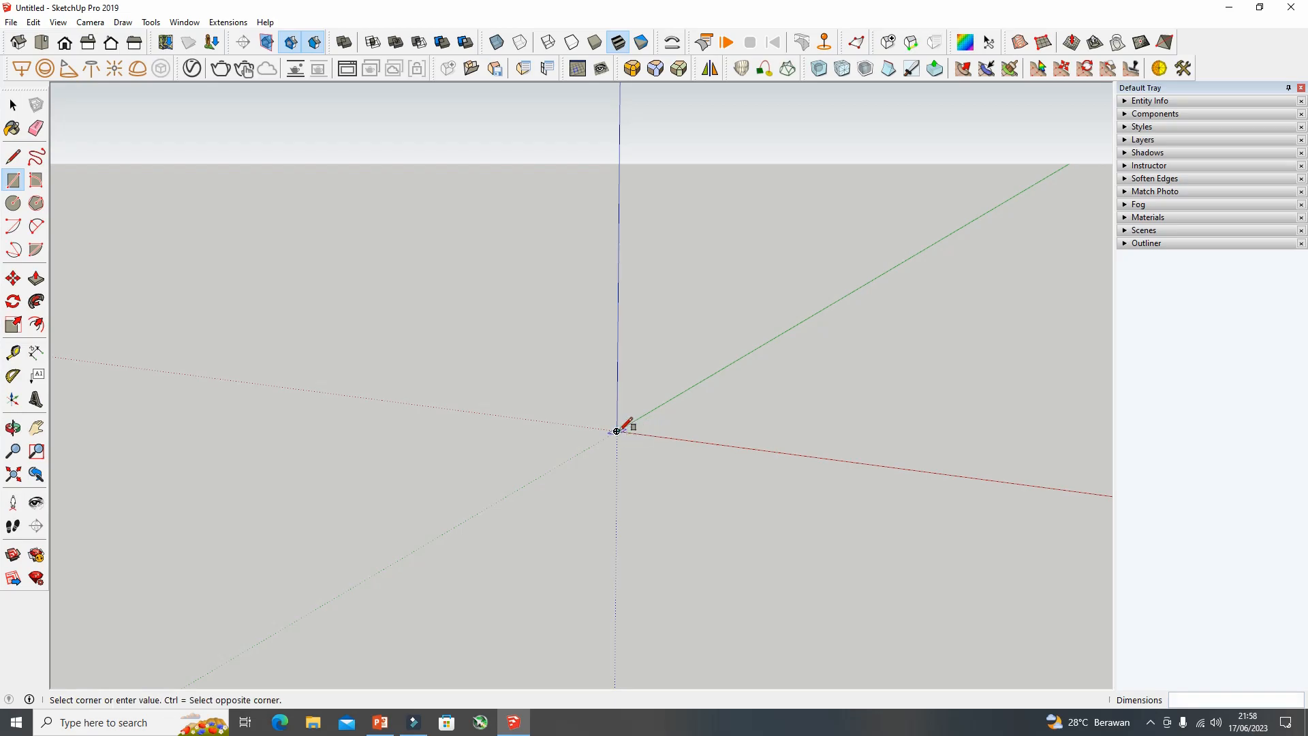
pyautogui.click(774, 401)
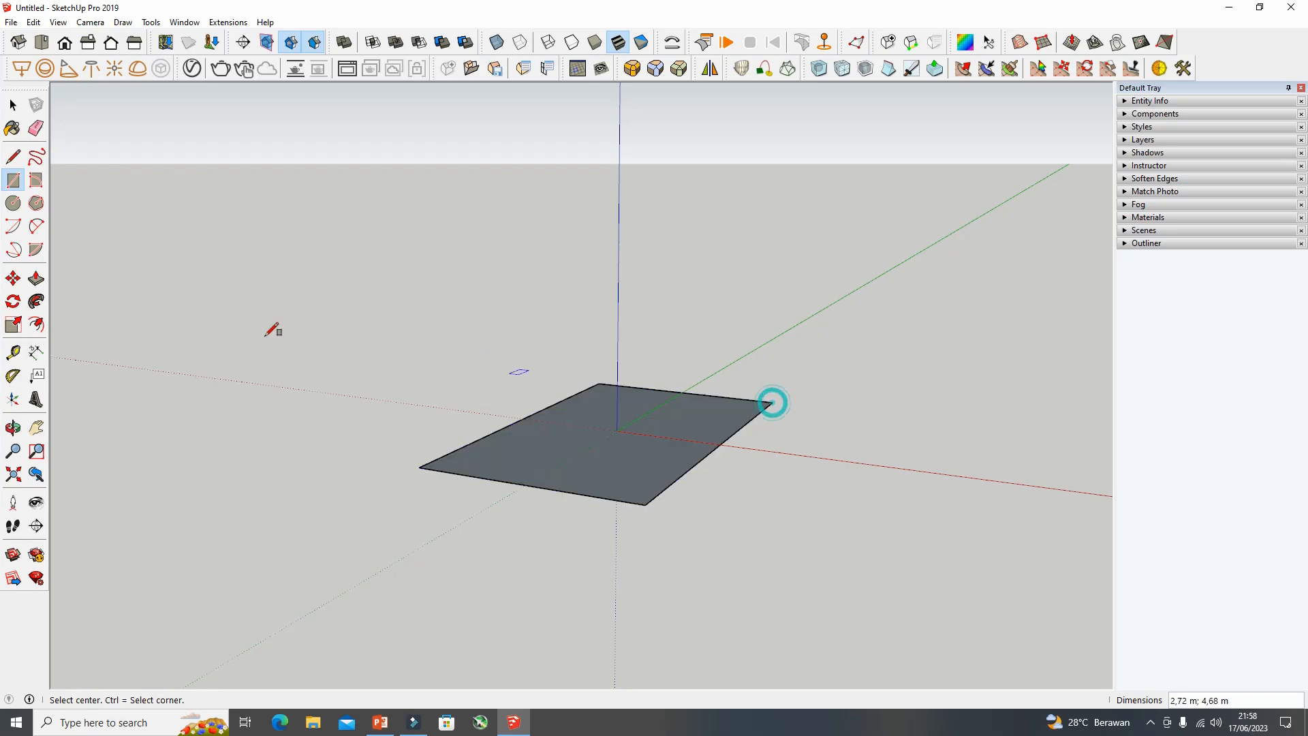
# Push/Pull the rectangle upward into a slab about 0.28 m thick
pyautogui.click(36, 278)
pyautogui.click(475, 472)
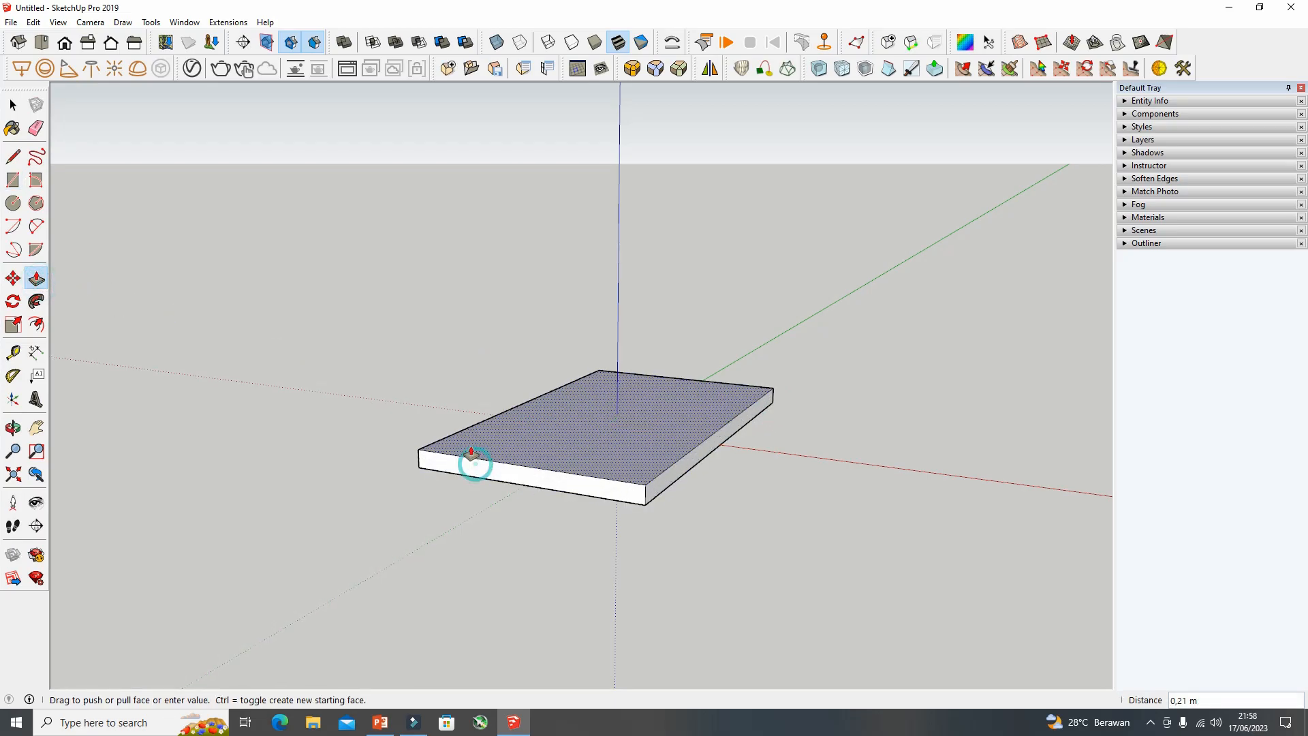
pyautogui.click(471, 447)
# Offset the slab's top outline inward and push the inner face down about 0.28 m through the slab, leaving an open frame
pyautogui.click(37, 324)
pyautogui.click(489, 438)
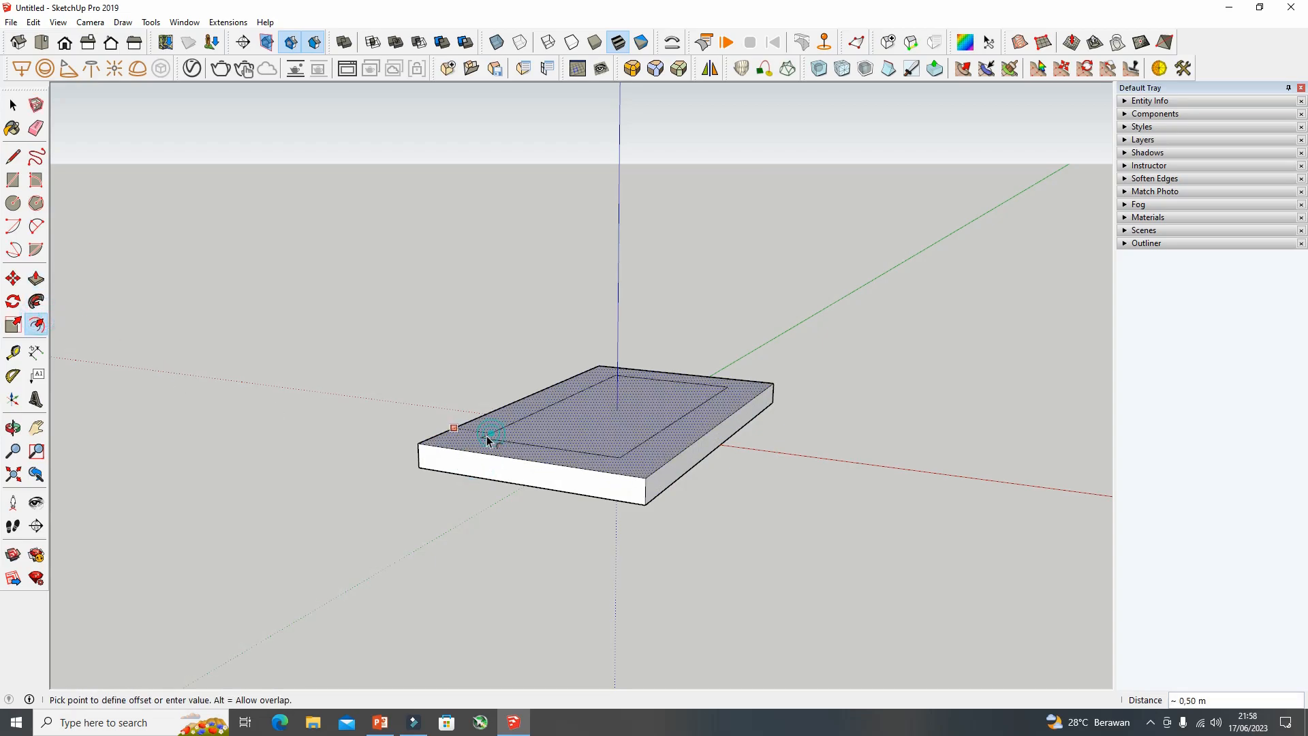
pyautogui.click(452, 439)
pyautogui.click(36, 278)
pyautogui.click(550, 432)
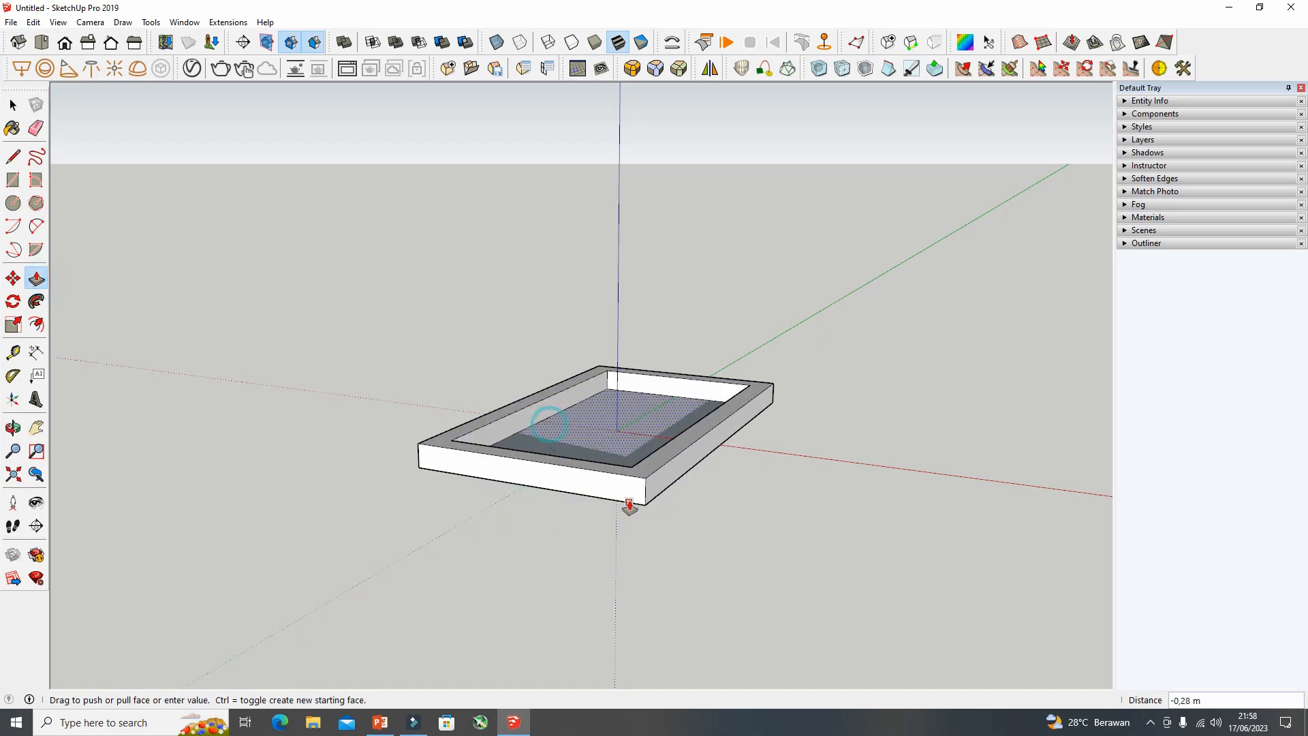
pyautogui.click(640, 505)
# Choose the Stone Masonry Multi material from the Brick, Cladding and Siding collection for painting
pyautogui.moveTo(640, 505); pyautogui.dragTo(499, 450, button='middle')
pyautogui.moveTo(804, 457); pyautogui.dragTo(555, 441)
pyautogui.press('p')
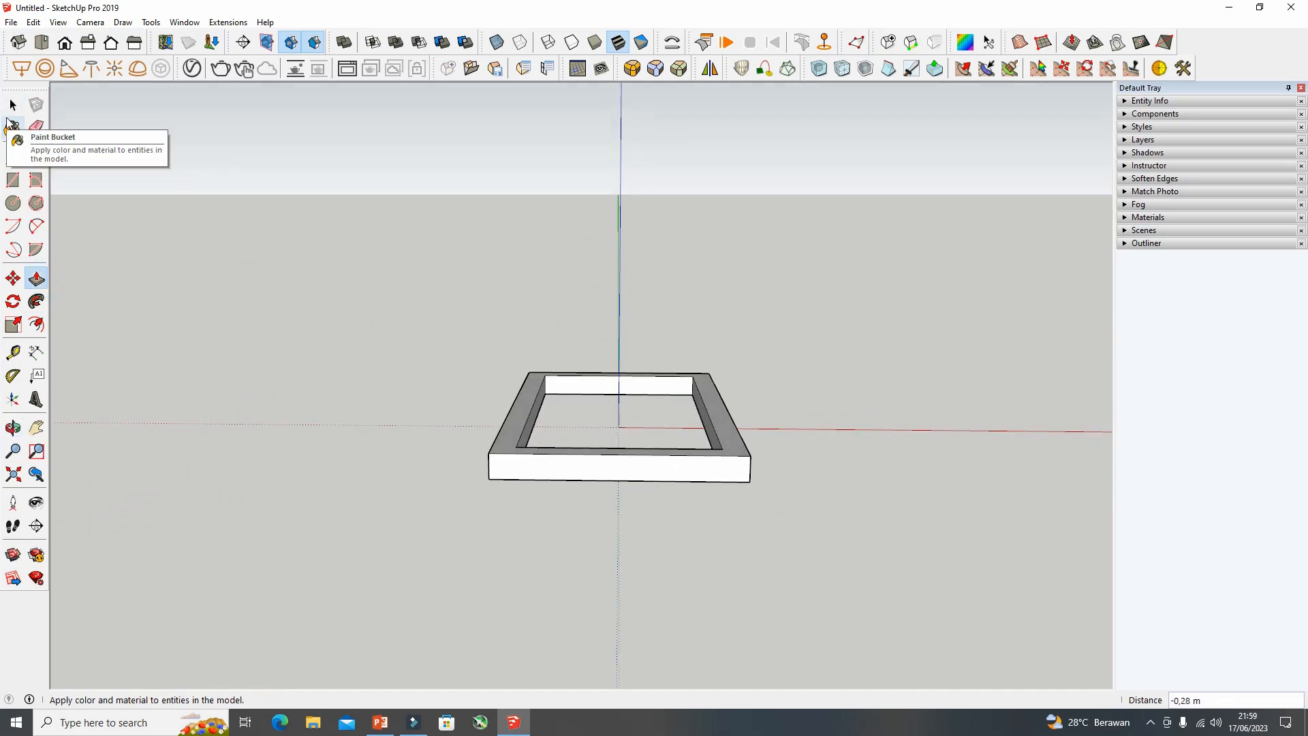
pyautogui.click(10, 127)
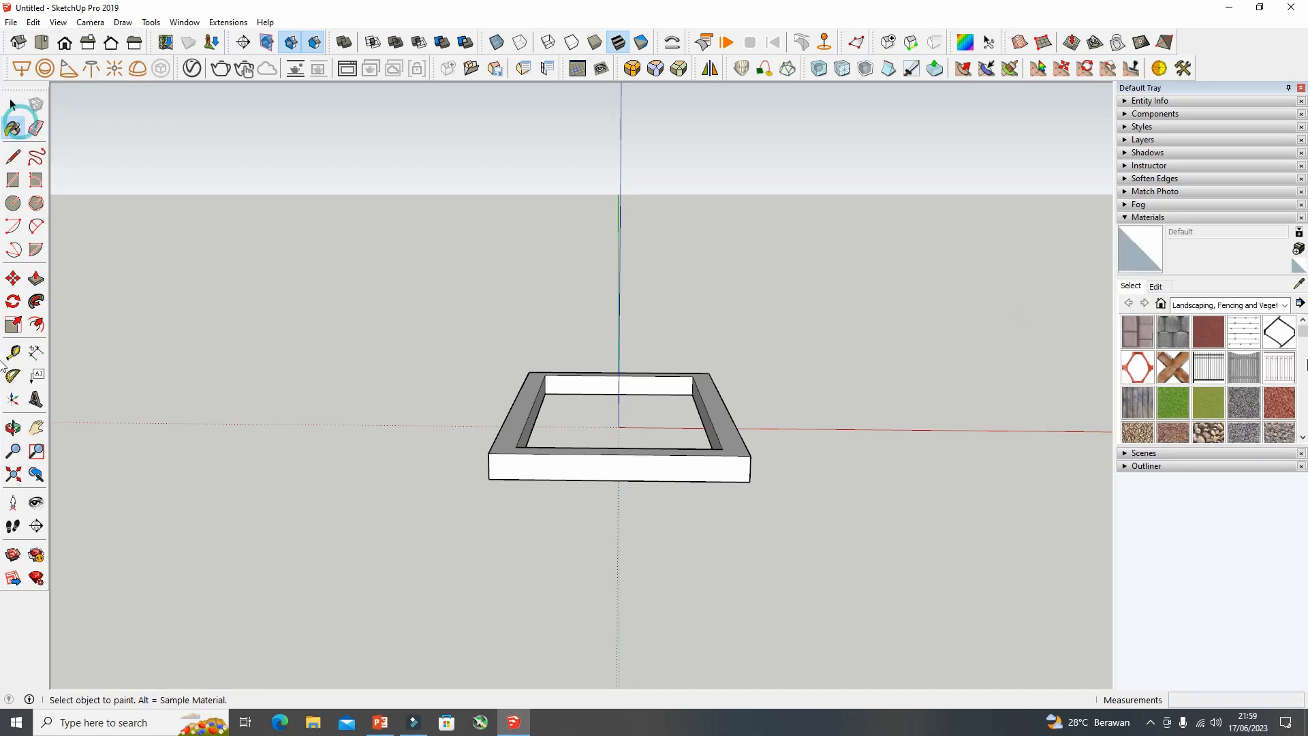
pyautogui.click(1190, 308)
pyautogui.click(1224, 330)
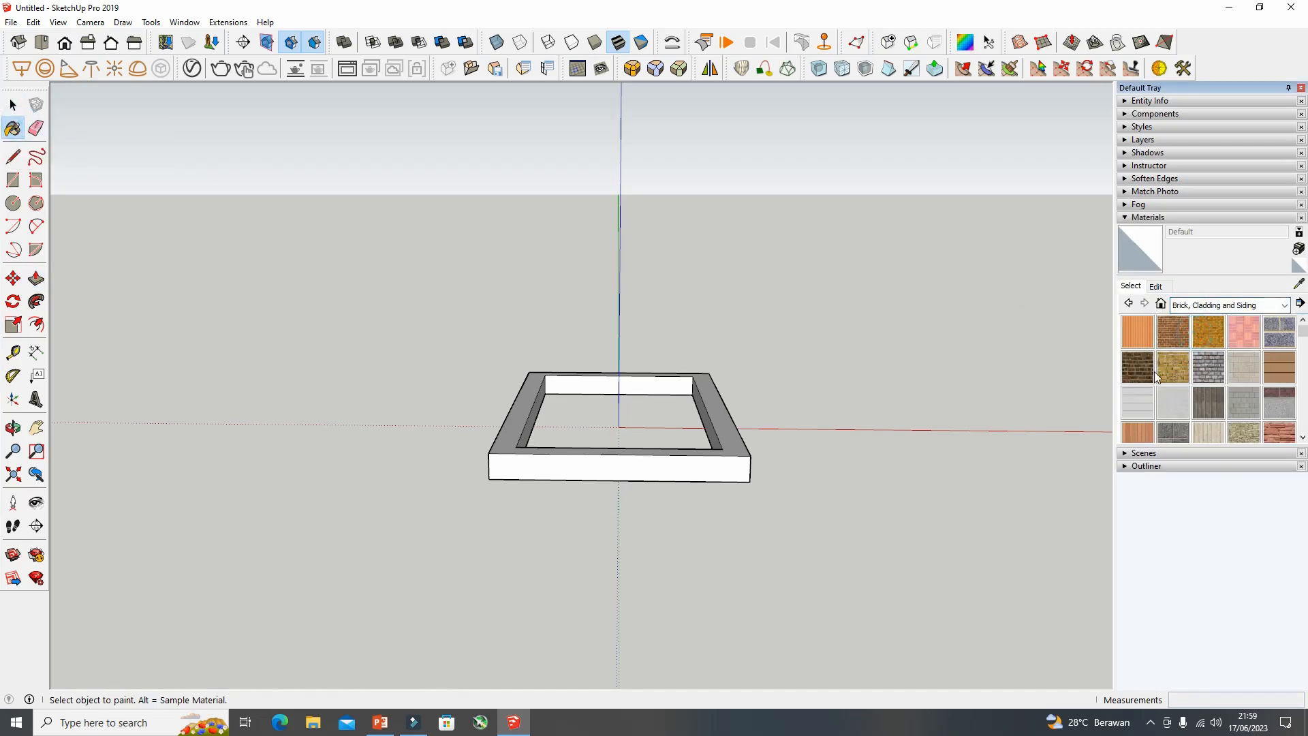
pyautogui.click(1139, 369)
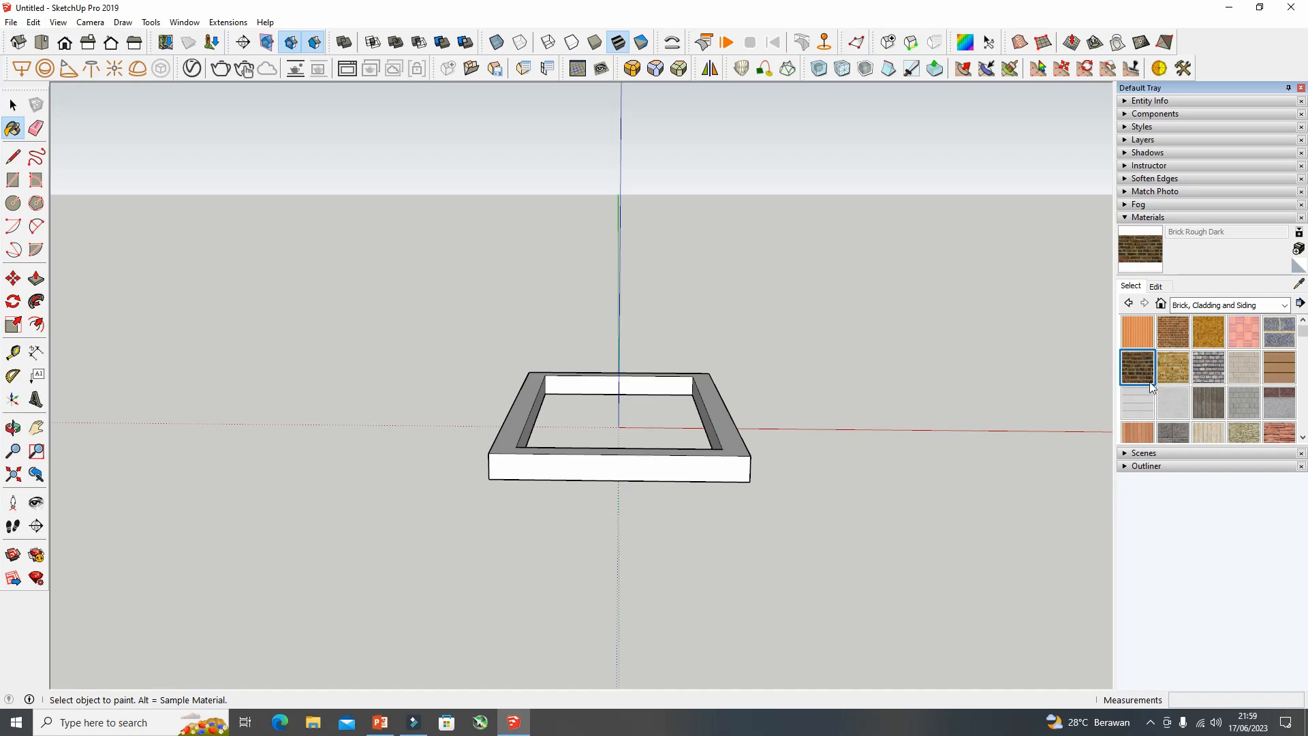
pyautogui.scroll(-3, 1256, 373)
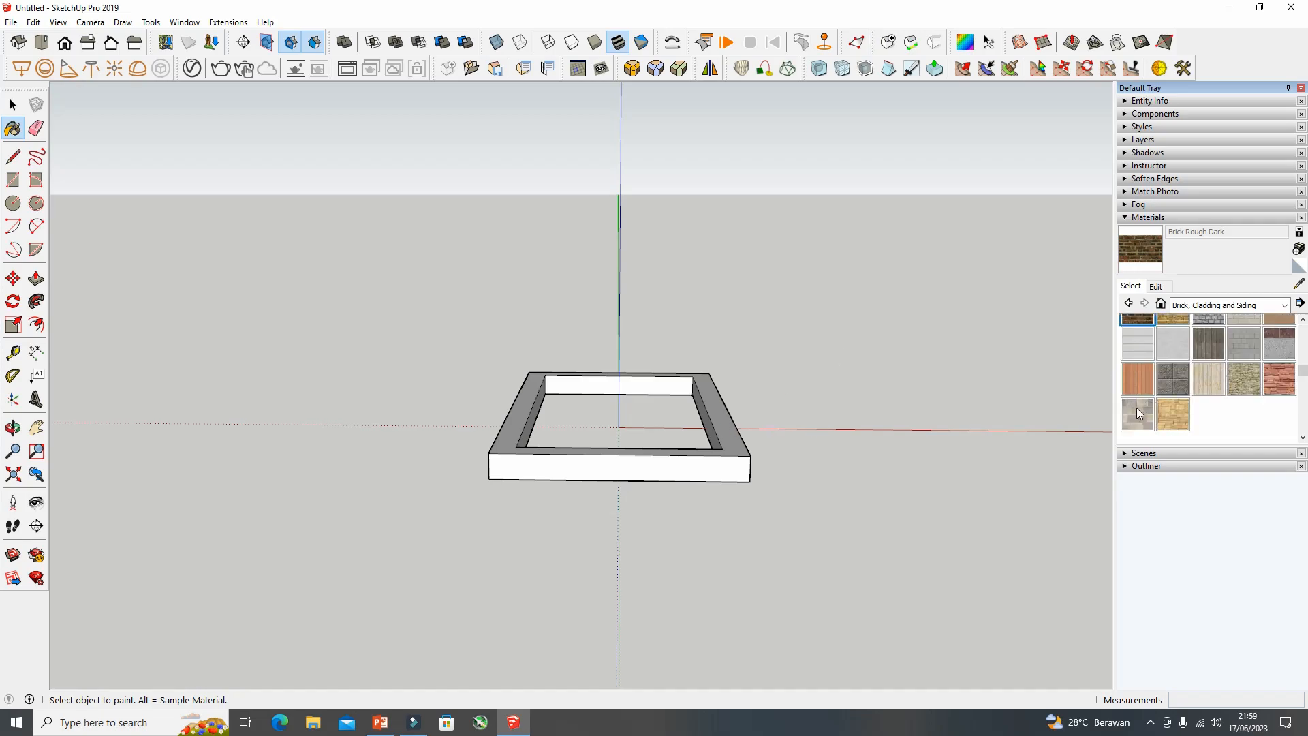
pyautogui.click(1137, 408)
# Select all faces of the frame, paint them with Stone Masonry Multi, and clear the selection
pyautogui.click(725, 406)
pyautogui.click(13, 104)
pyautogui.tripleClick(532, 418)
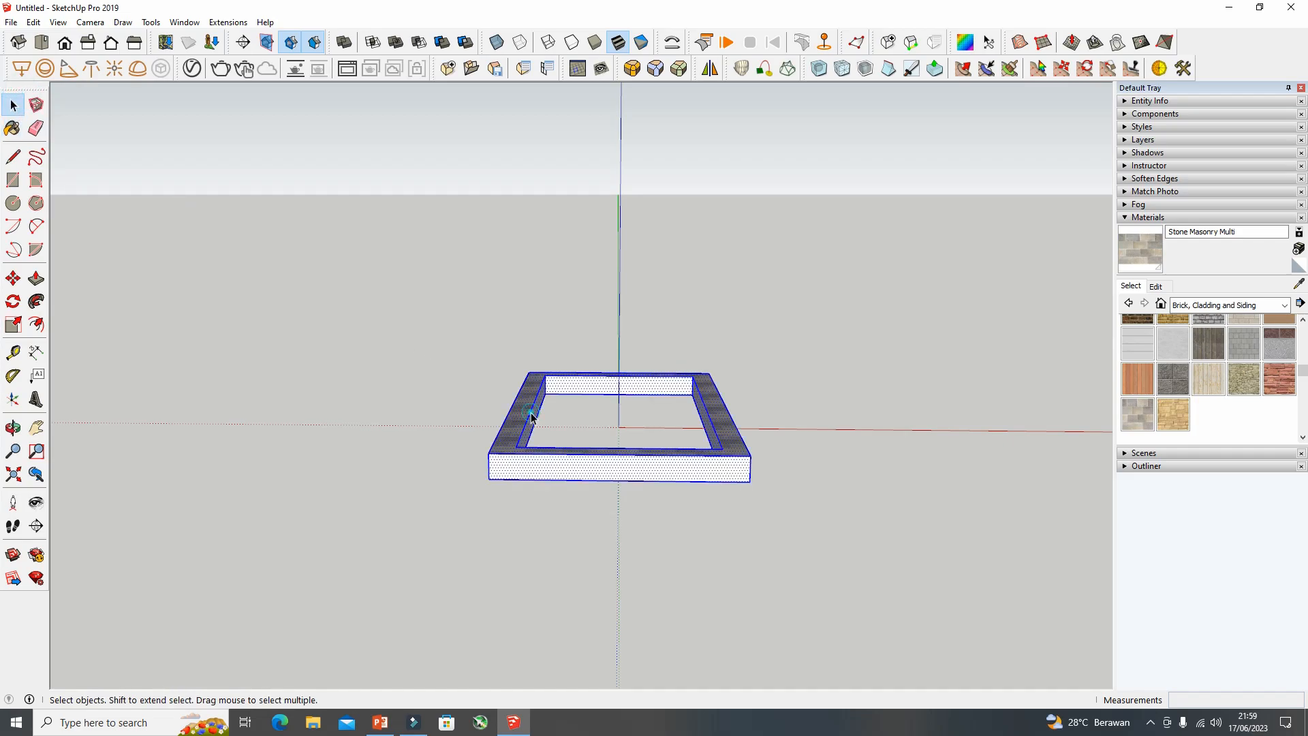
pyautogui.click(1146, 417)
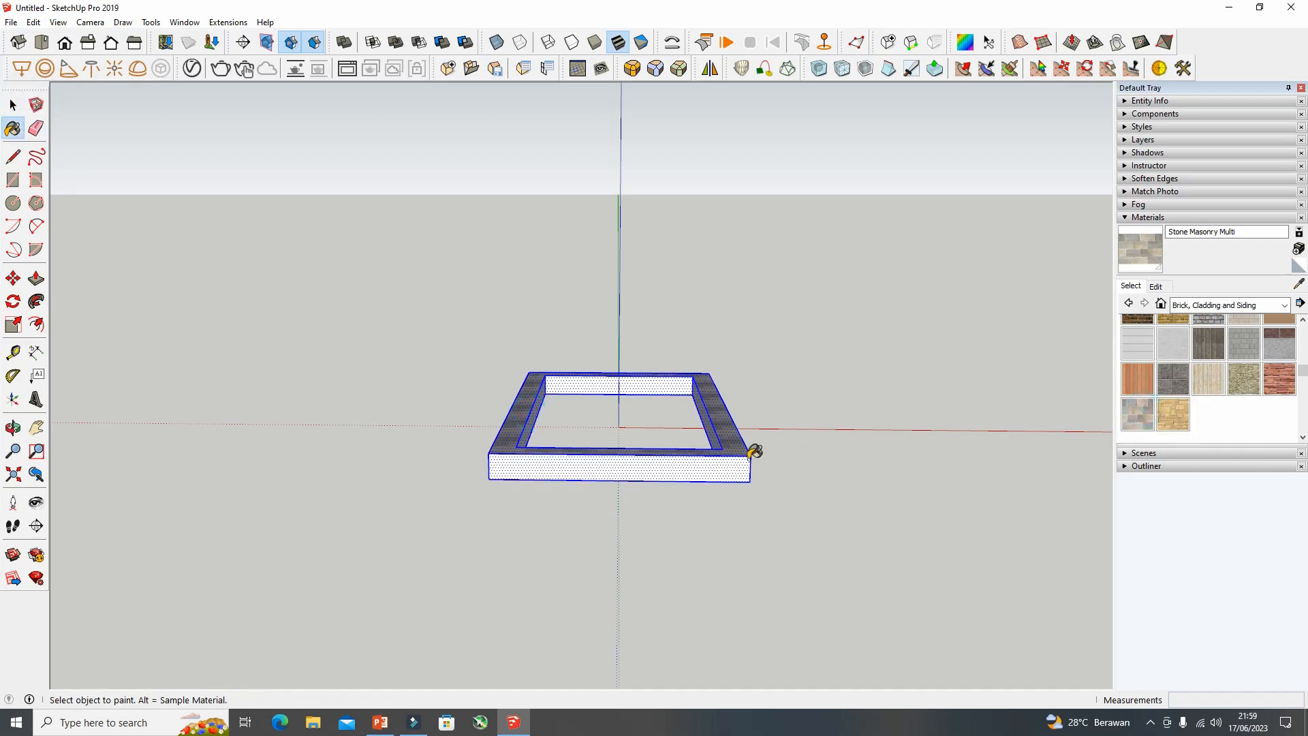
pyautogui.click(750, 451)
pyautogui.click(13, 104)
pyautogui.click(584, 247)
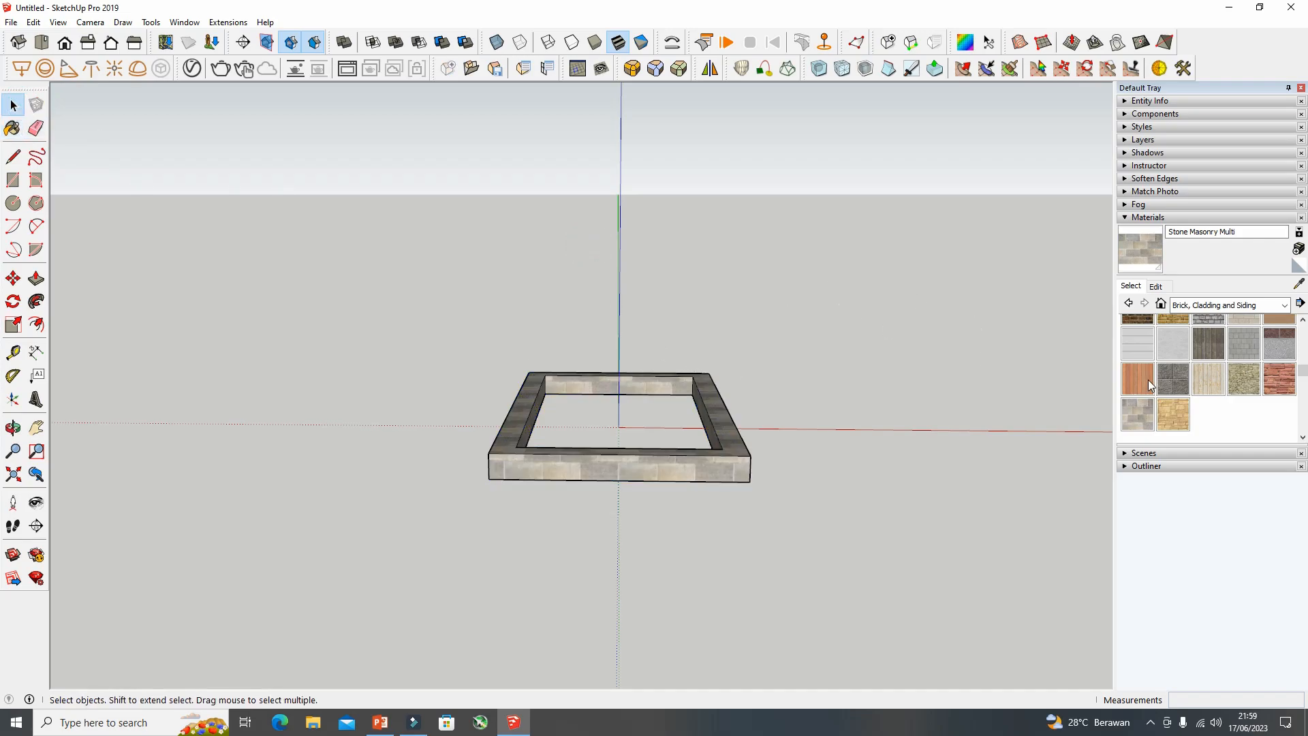
# Select the entire stone frame and make it a group
pyautogui.moveTo(476, 364); pyautogui.dragTo(901, 538)
pyautogui.moveTo(407, 297); pyautogui.dragTo(947, 603)
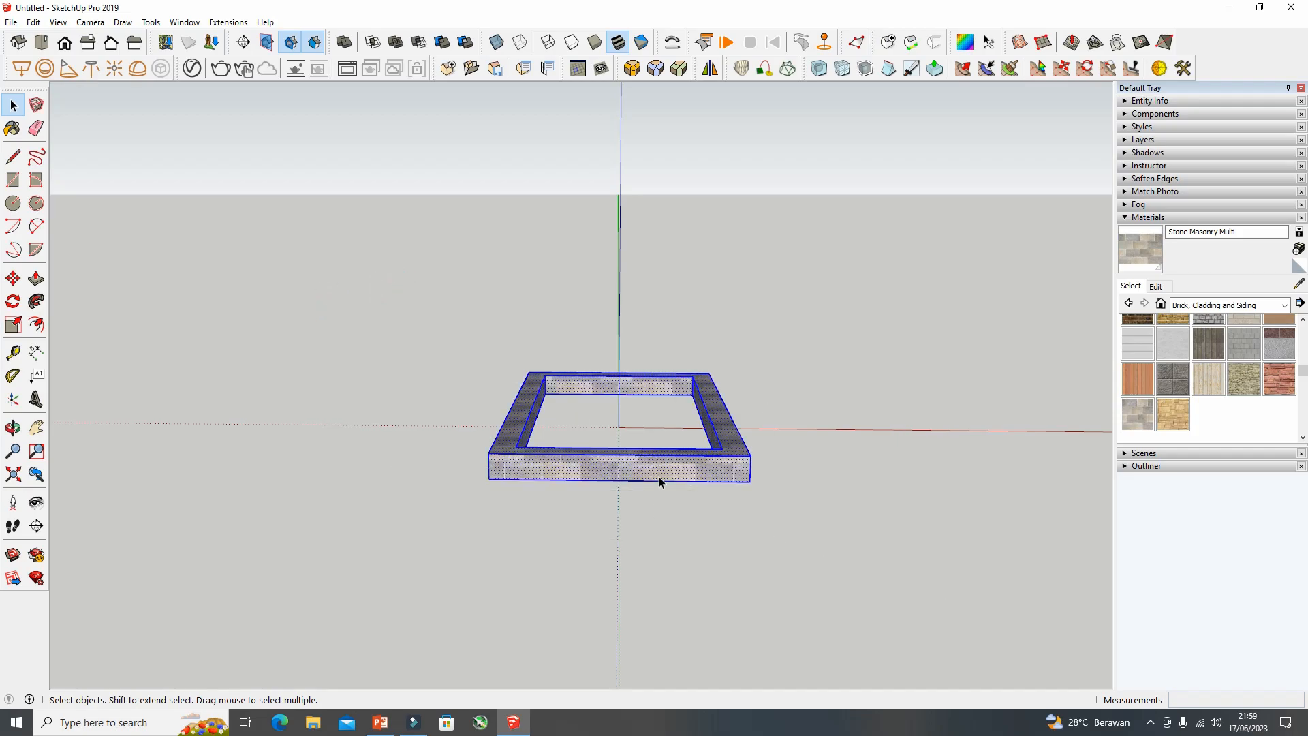
pyautogui.rightClick(656, 460)
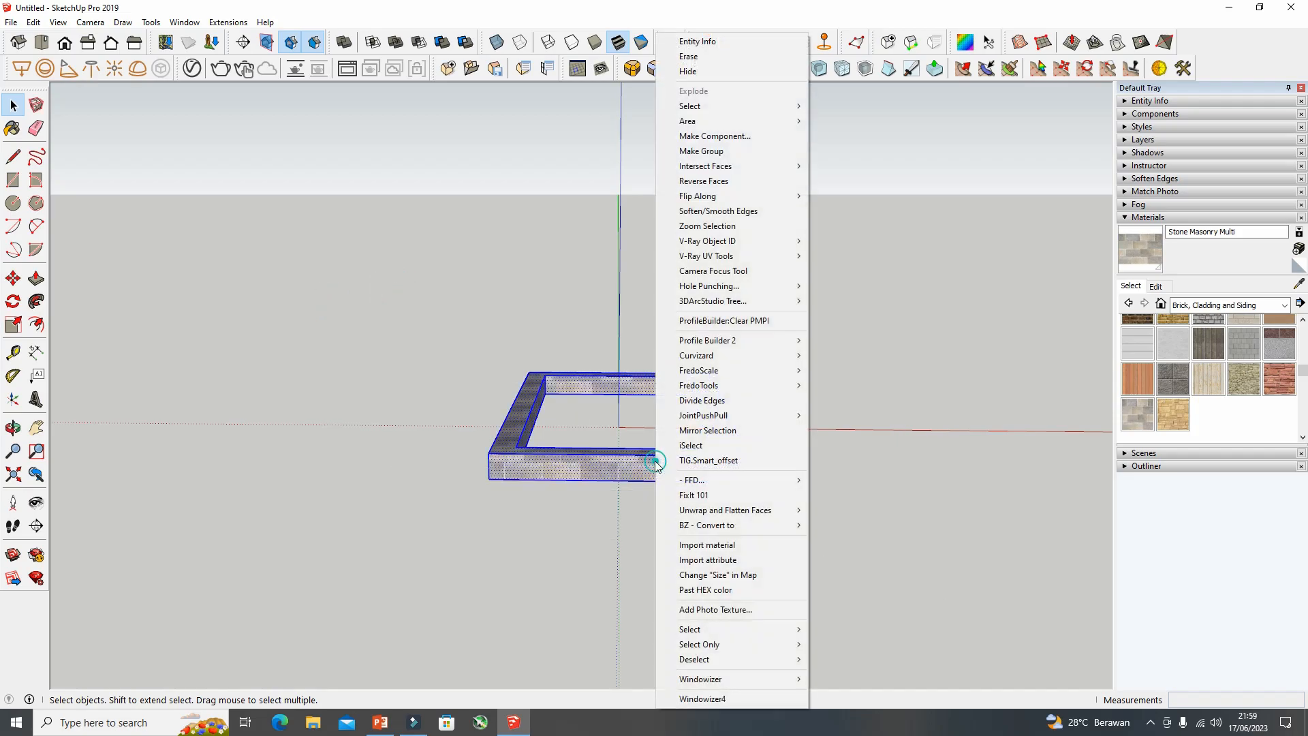
pyautogui.click(706, 151)
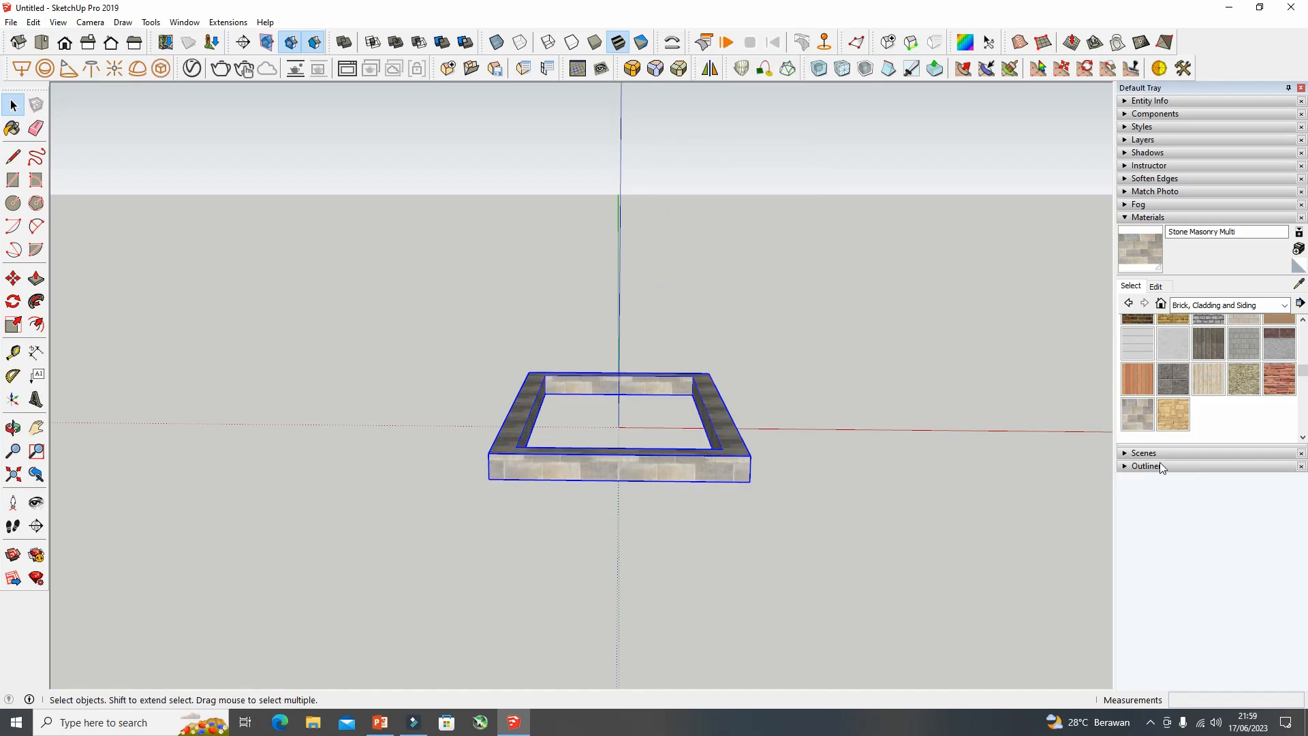
# Show the Outliner's contents and draw a rectangle about 4.68 m by 2.72 m across the stone frame's top, corner to opposite corner
pyautogui.click(1125, 466)
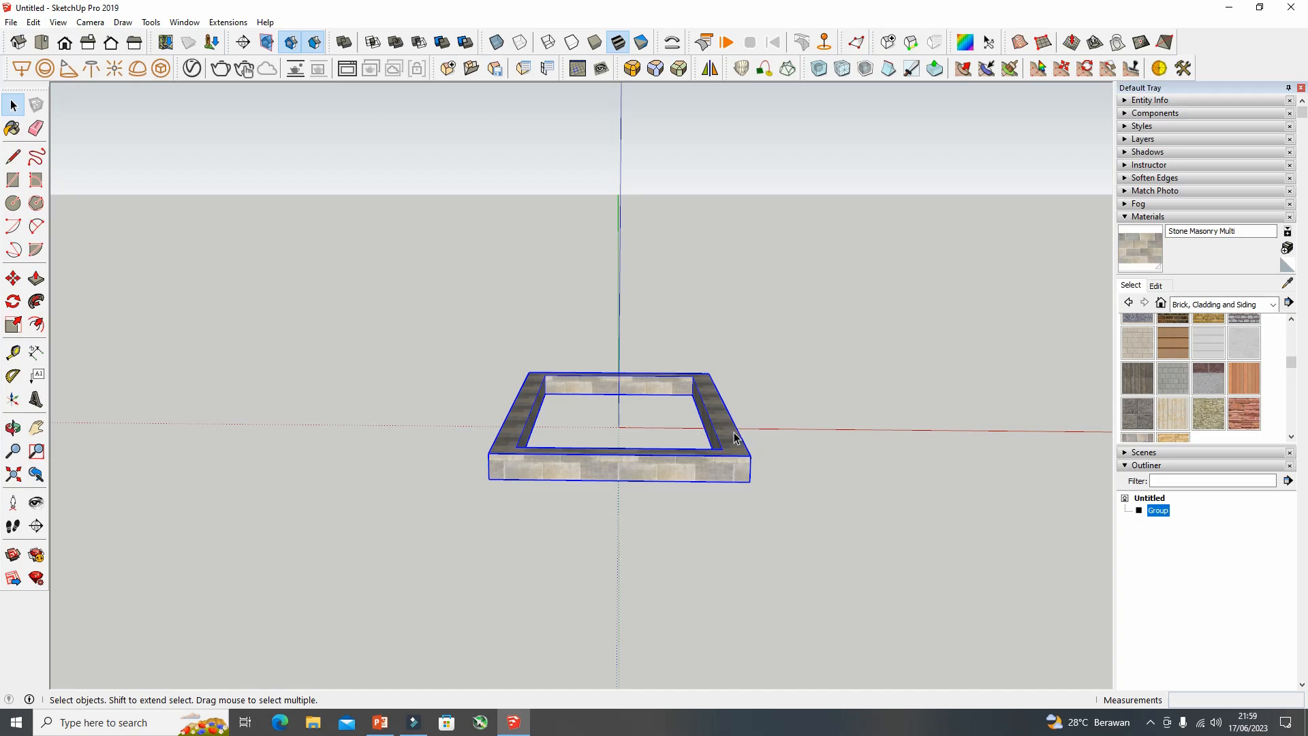
pyautogui.click(15, 177)
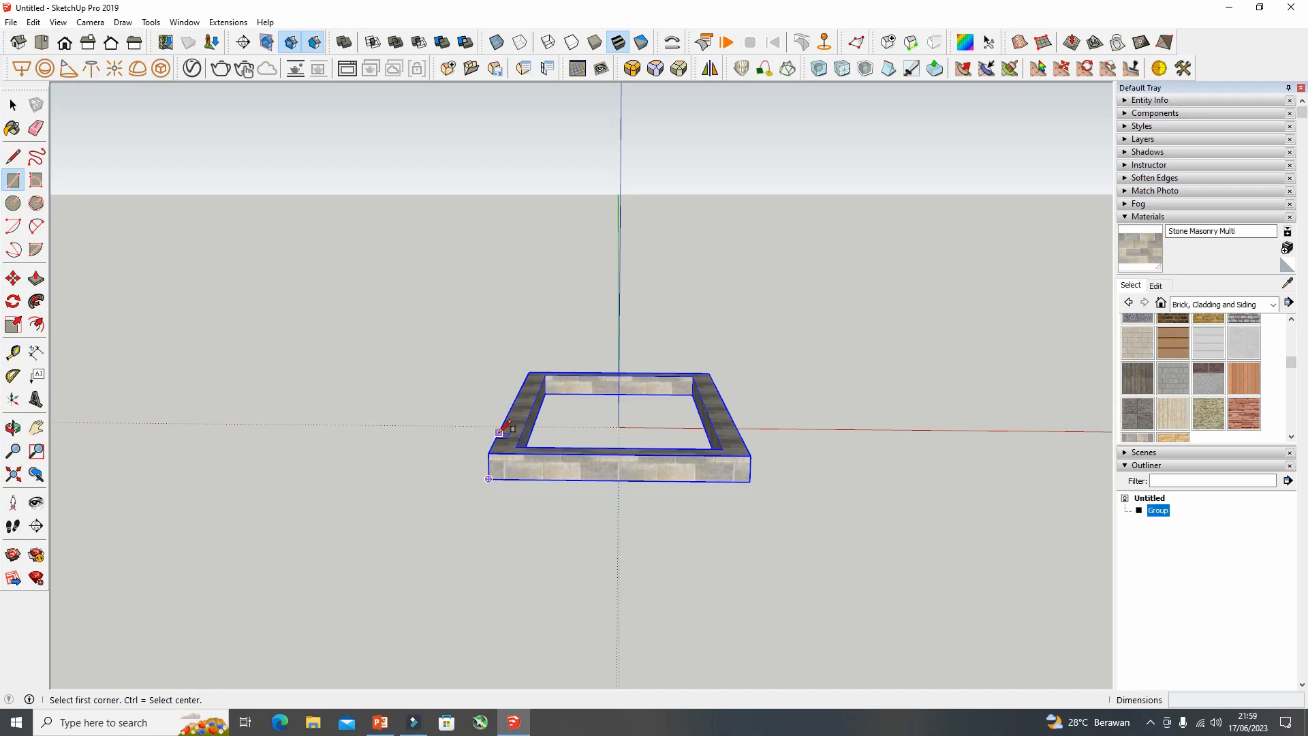
pyautogui.click(528, 373)
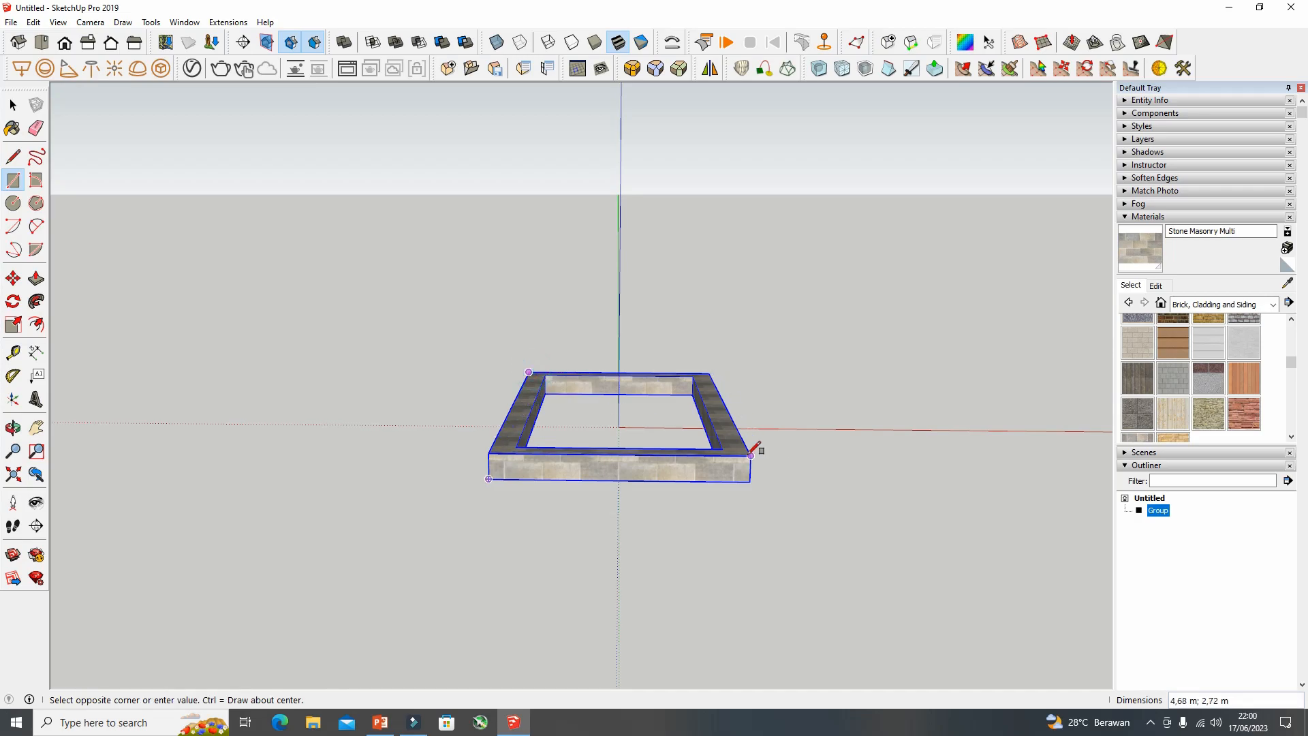
pyautogui.click(722, 450)
# Select the new rectangle on the frame and scale it uniformly about its centre to 0.95
pyautogui.click(14, 106)
pyautogui.click(560, 398)
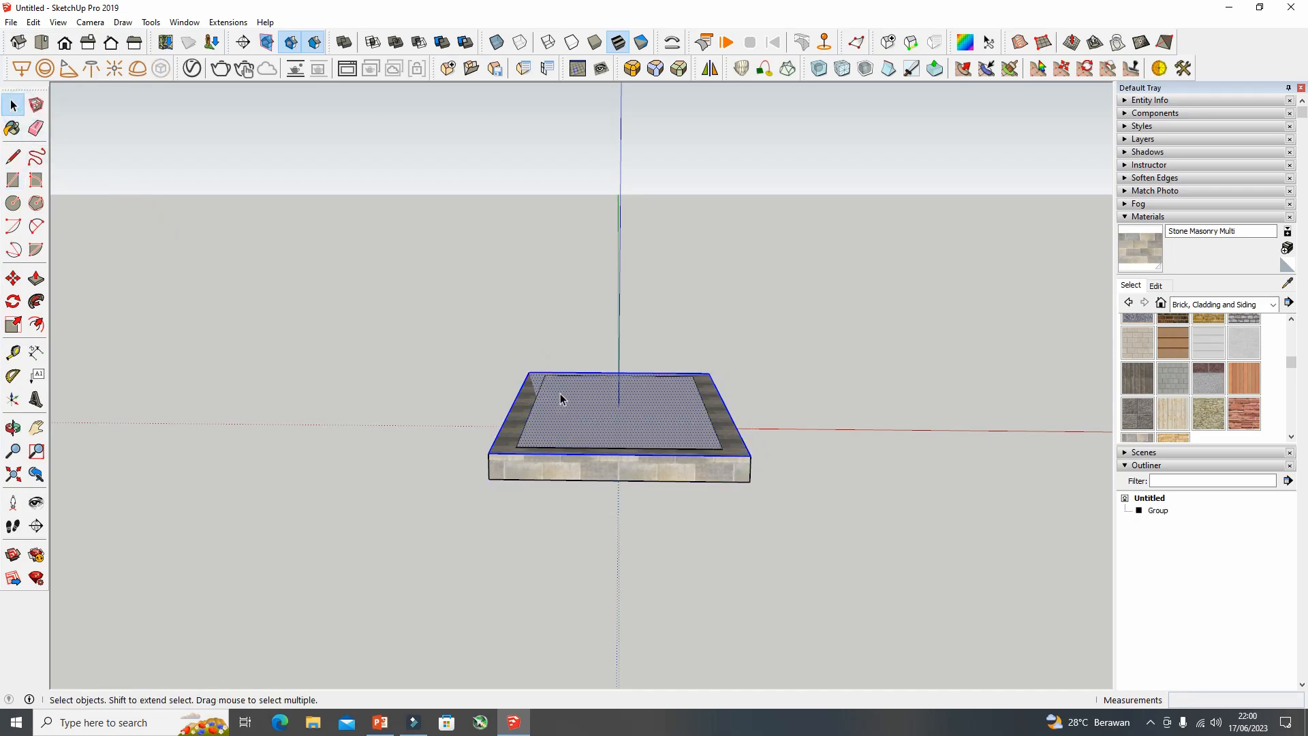
pyautogui.click(13, 325)
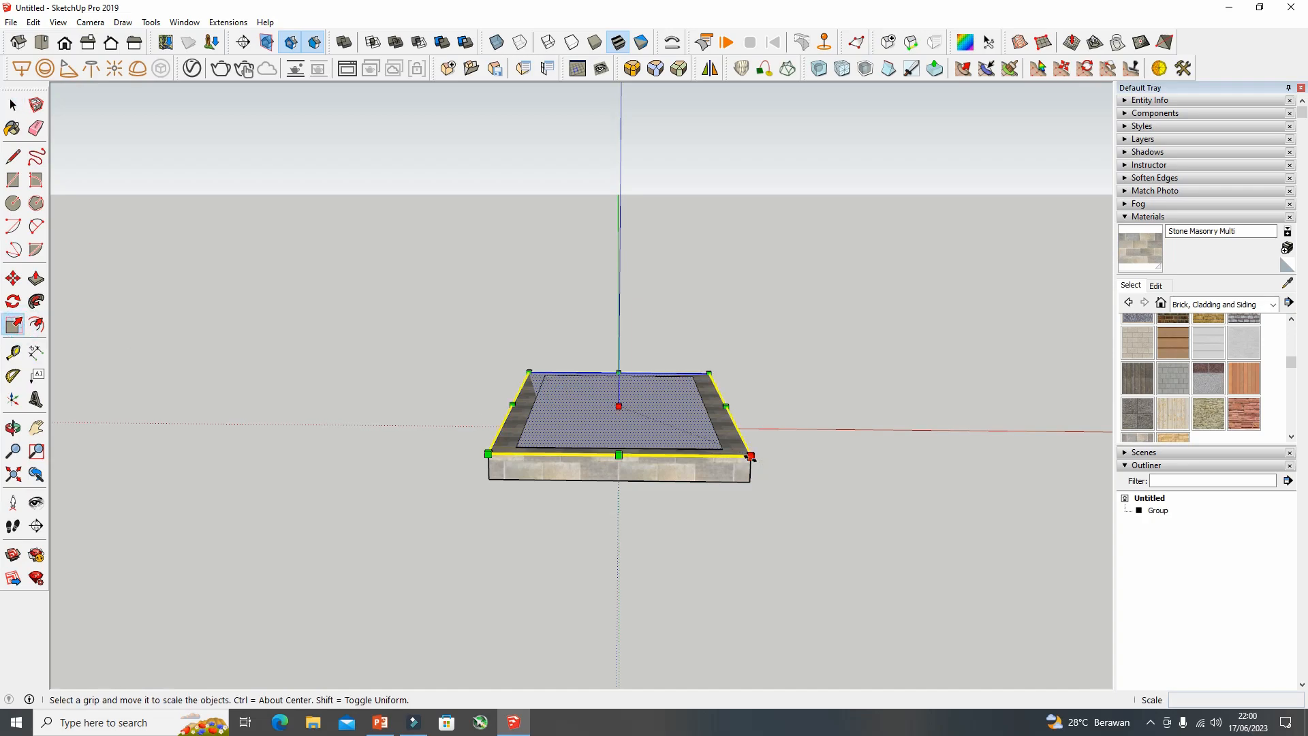
pyautogui.moveTo(750, 455); pyautogui.dragTo(742, 452)
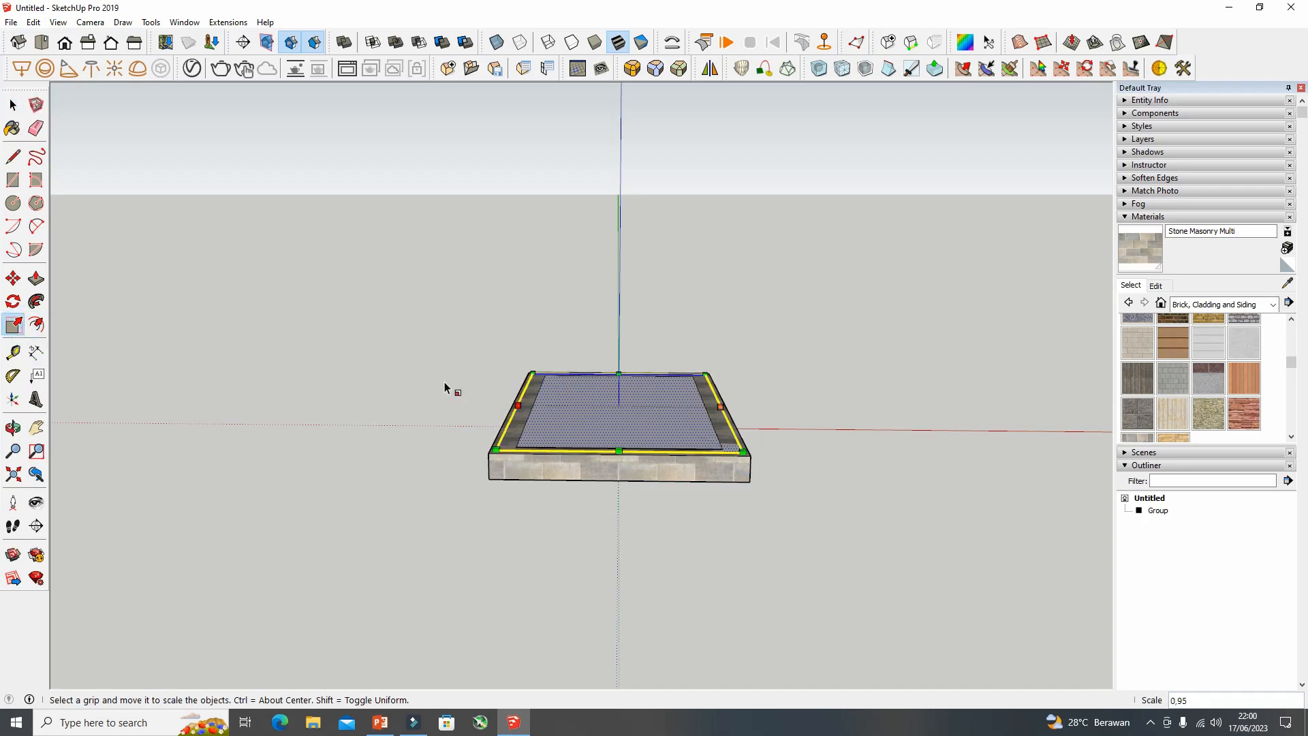
# Offset the rectangle's outline inward about 0.19 m and delete the inner face to leave a wall outline
pyautogui.click(36, 324)
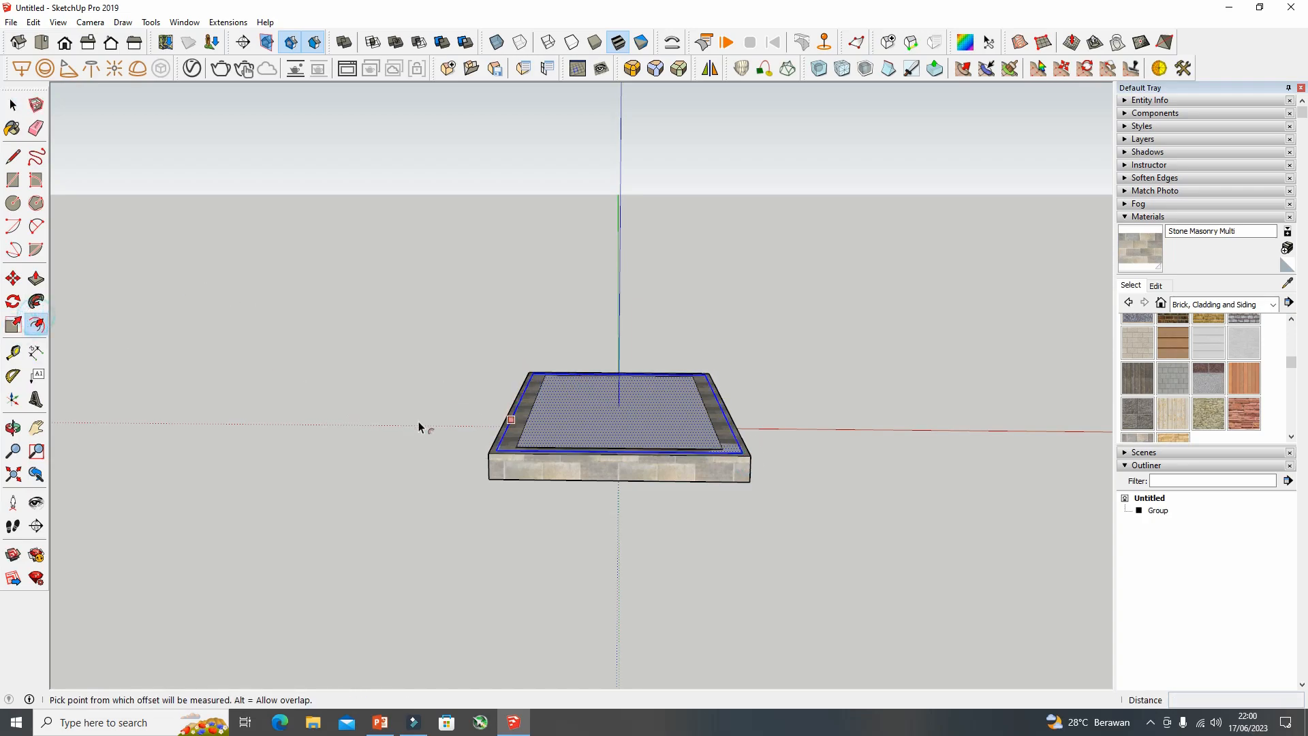
pyautogui.click(545, 438)
pyautogui.click(528, 450)
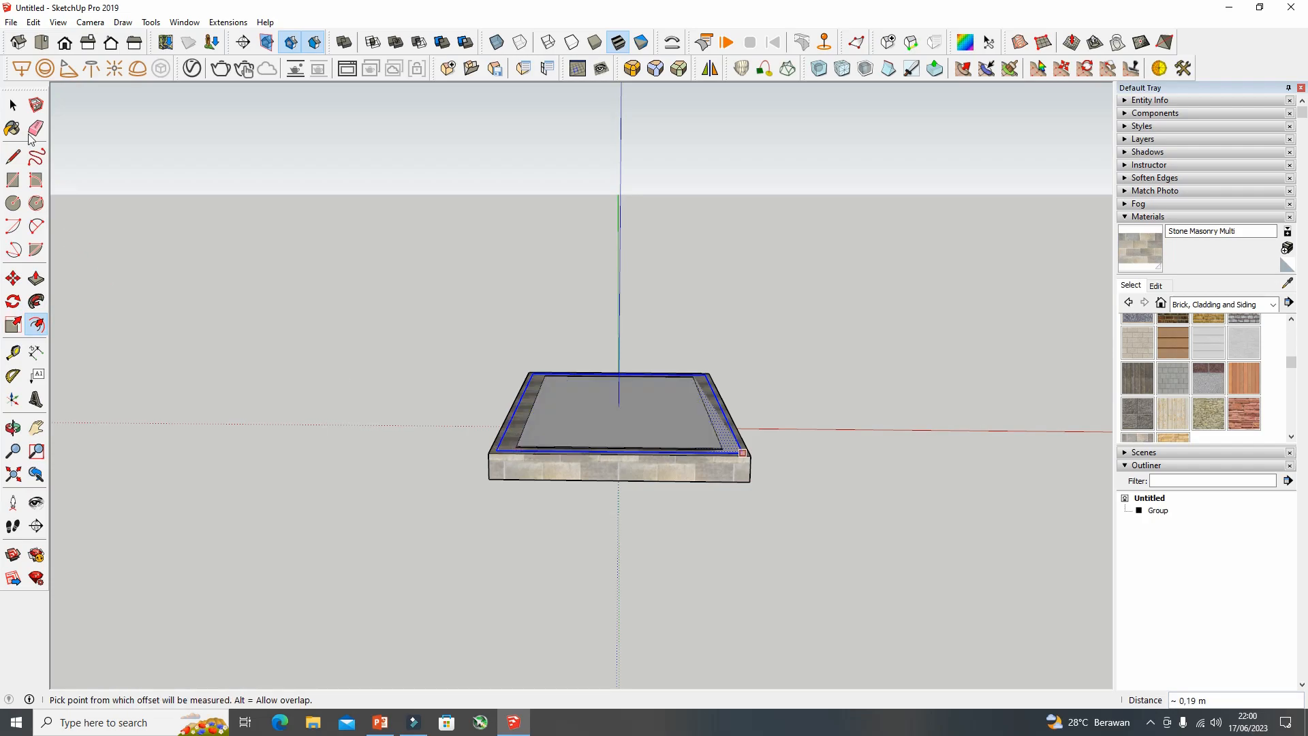
pyautogui.click(12, 104)
pyautogui.click(599, 412)
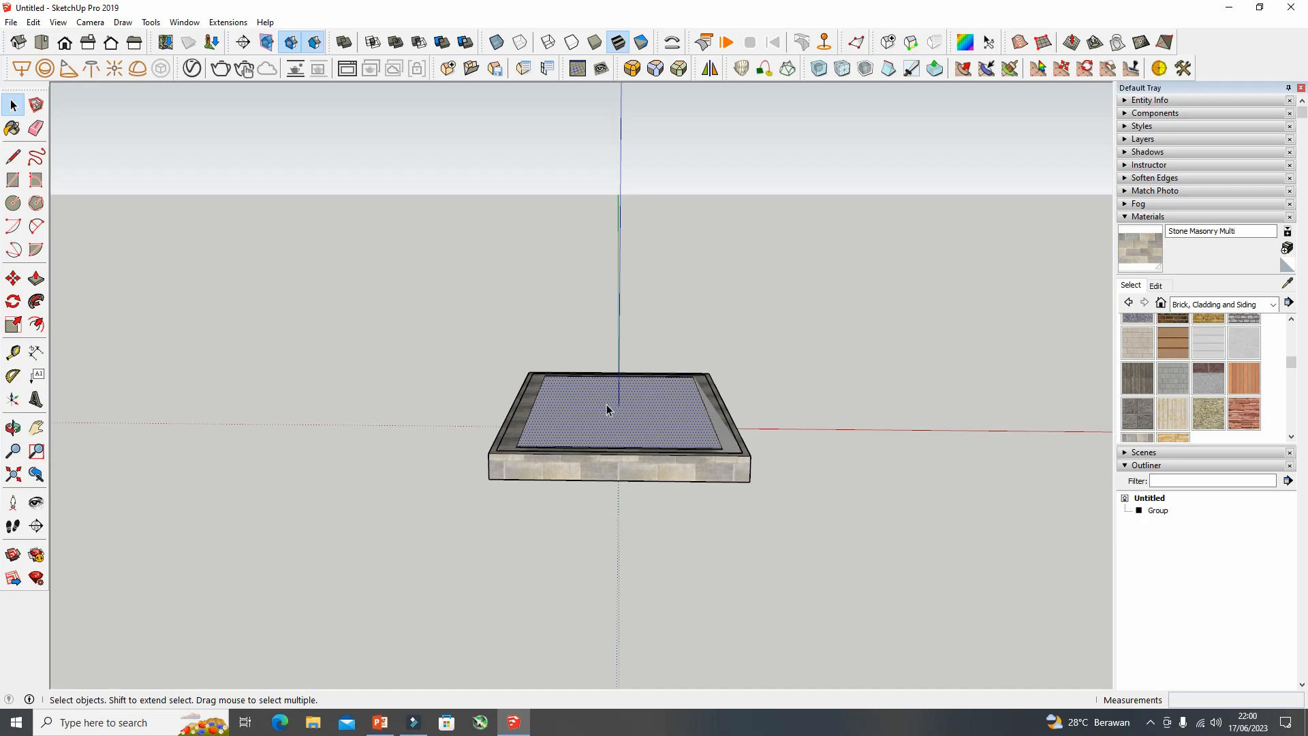
pyautogui.press('Delete')
pyautogui.scroll(2, 580, 406)
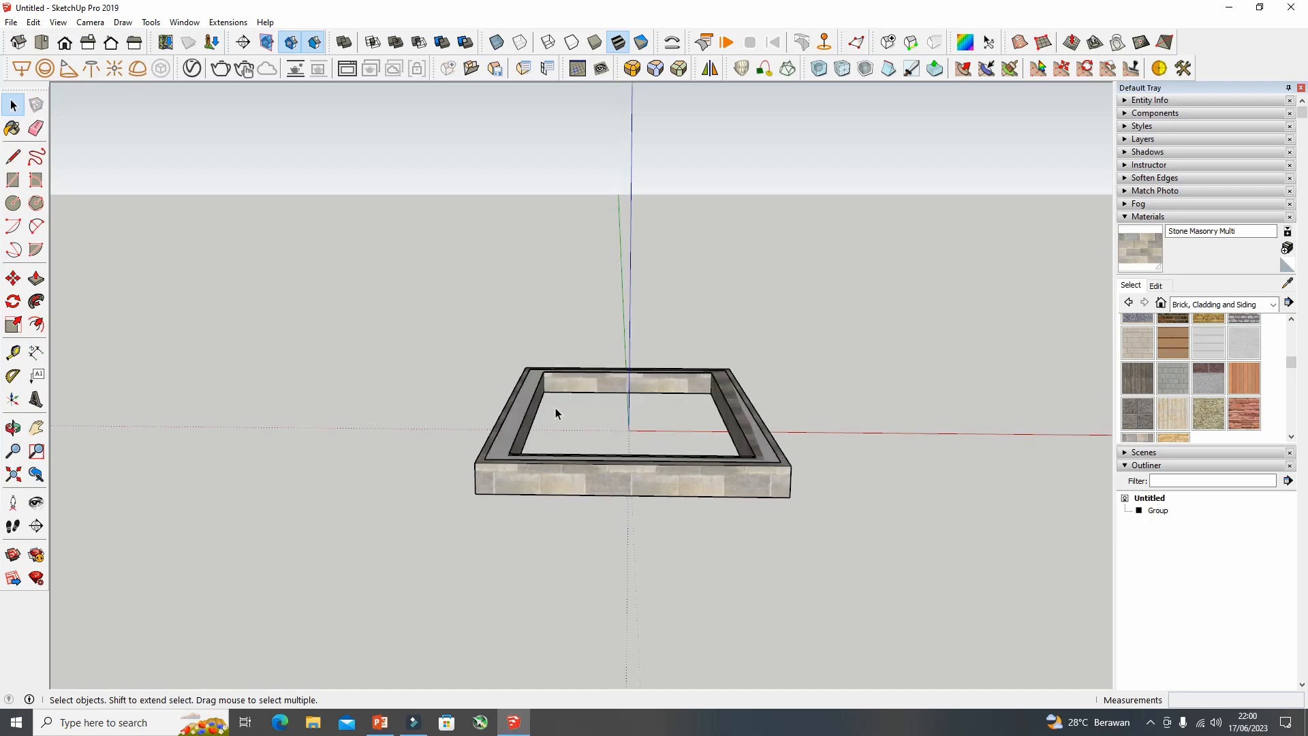
# Push/Pull the wall outline upward into four tall walls standing on the stone frame
pyautogui.click(41, 281)
pyautogui.moveTo(495, 450); pyautogui.dragTo(477, 260)
pyautogui.moveTo(553, 376)
pyautogui.mouseDown(button='middle')
pyautogui.moveTo(803, 374)
pyautogui.moveTo(526, 395)
pyautogui.moveTo(572, 400)
pyautogui.mouseUp(button='middle')
# Select all of the wall geometry and make it a group
pyautogui.click(13, 104)
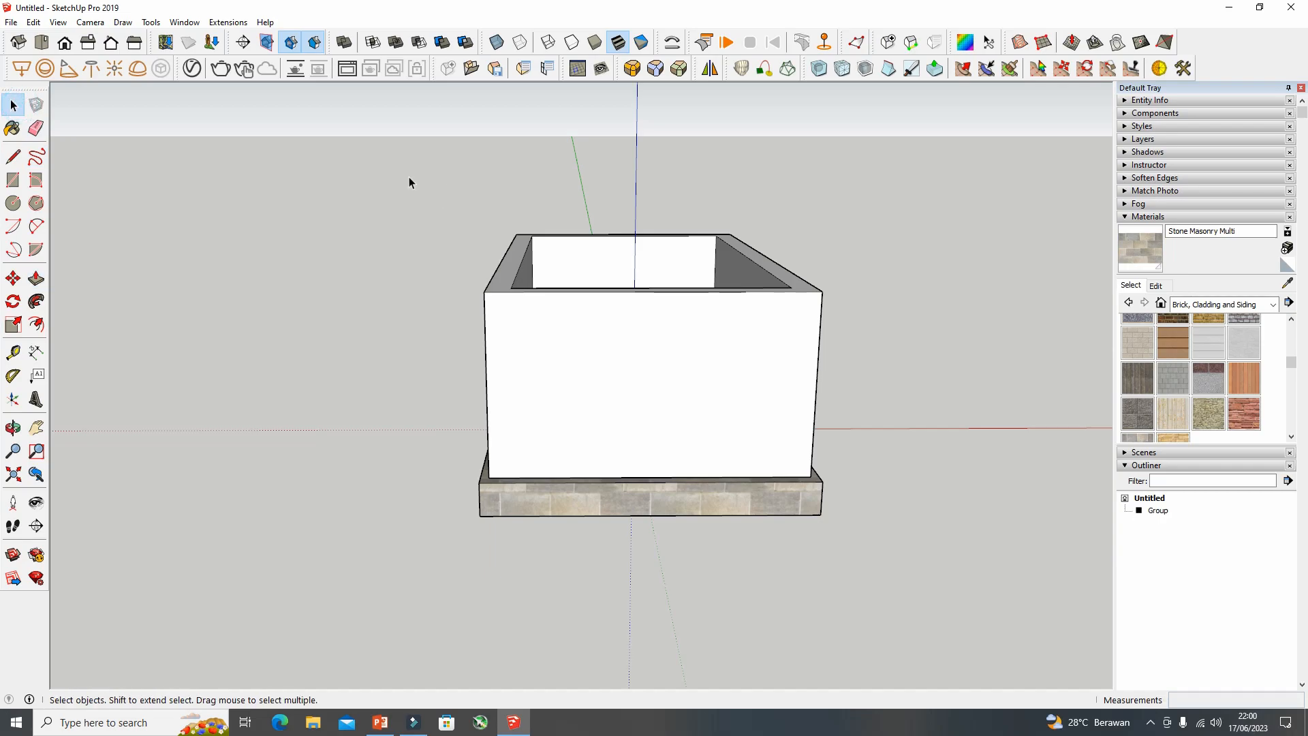
pyautogui.tripleClick(563, 318)
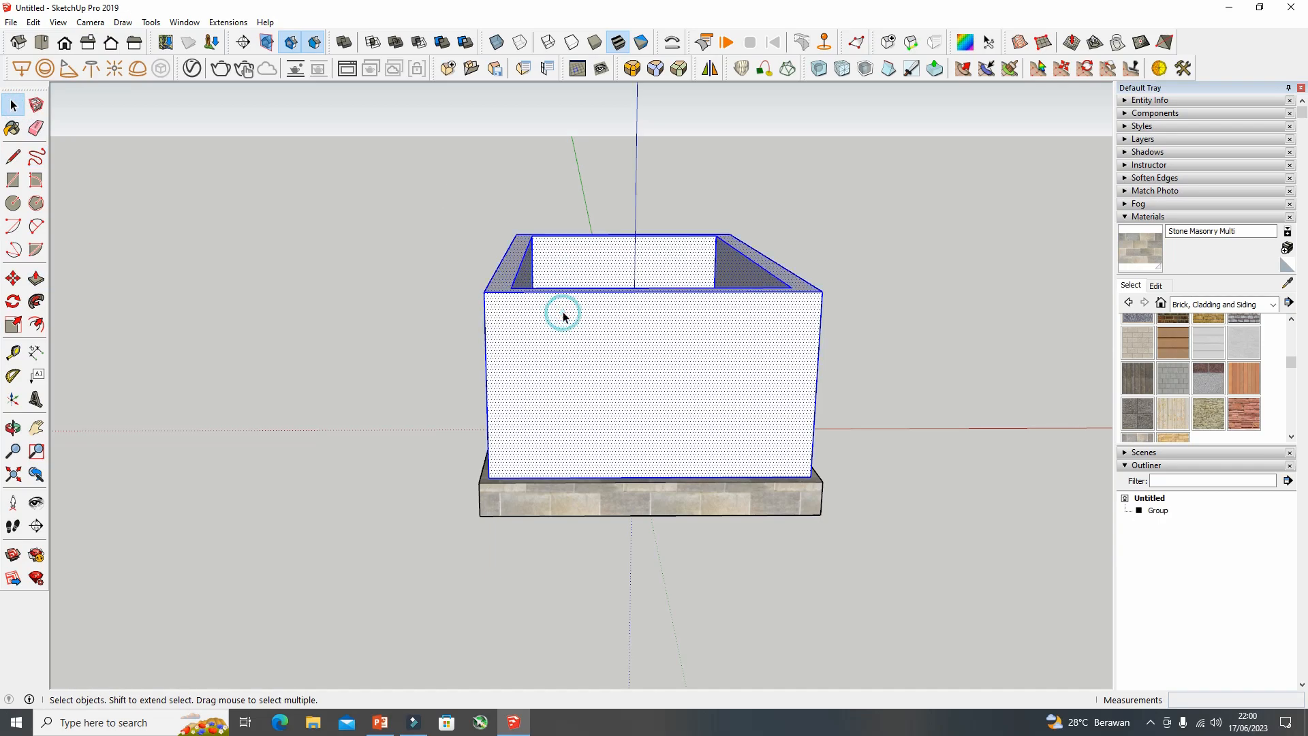
pyautogui.rightClick(563, 318)
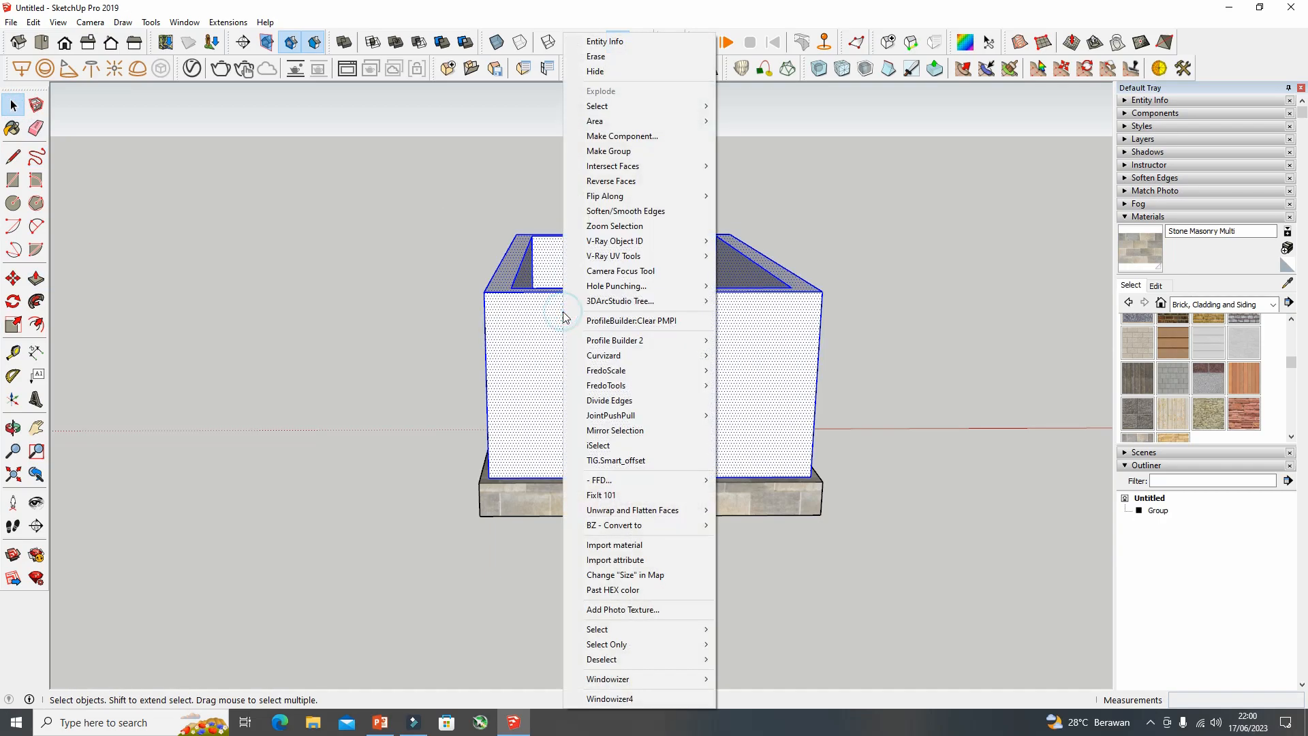
pyautogui.click(590, 151)
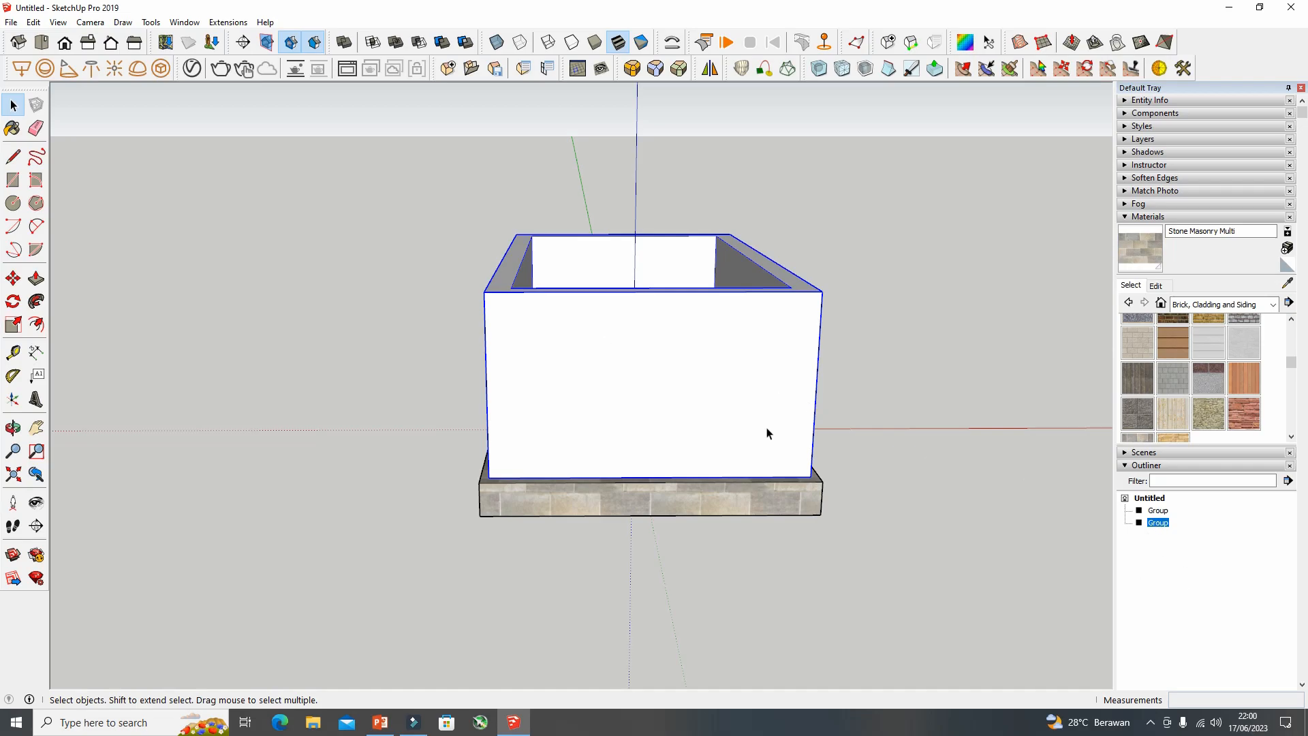
# Draw a rectangle covering the top of the walls from one outer corner to the diagonally opposite one
pyautogui.moveTo(441, 482); pyautogui.dragTo(637, 476, button='middle')
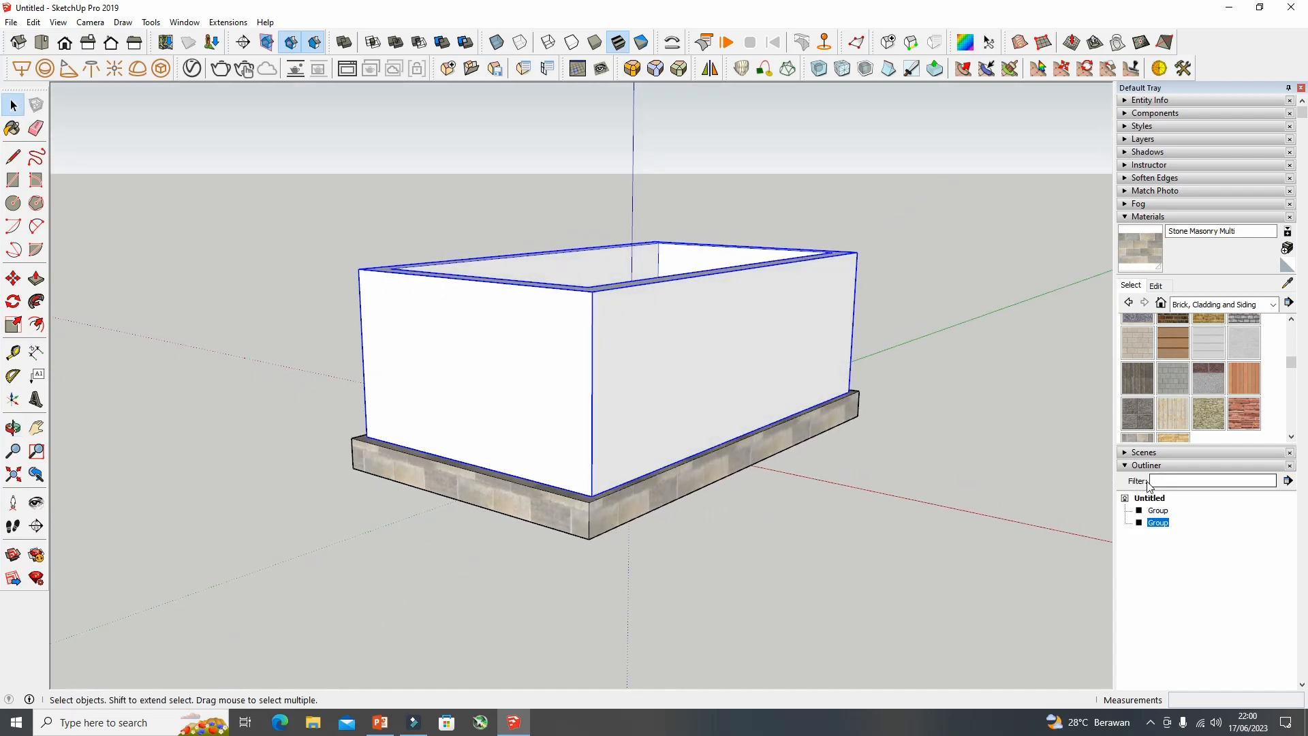
pyautogui.moveTo(558, 485); pyautogui.dragTo(755, 521, button='middle')
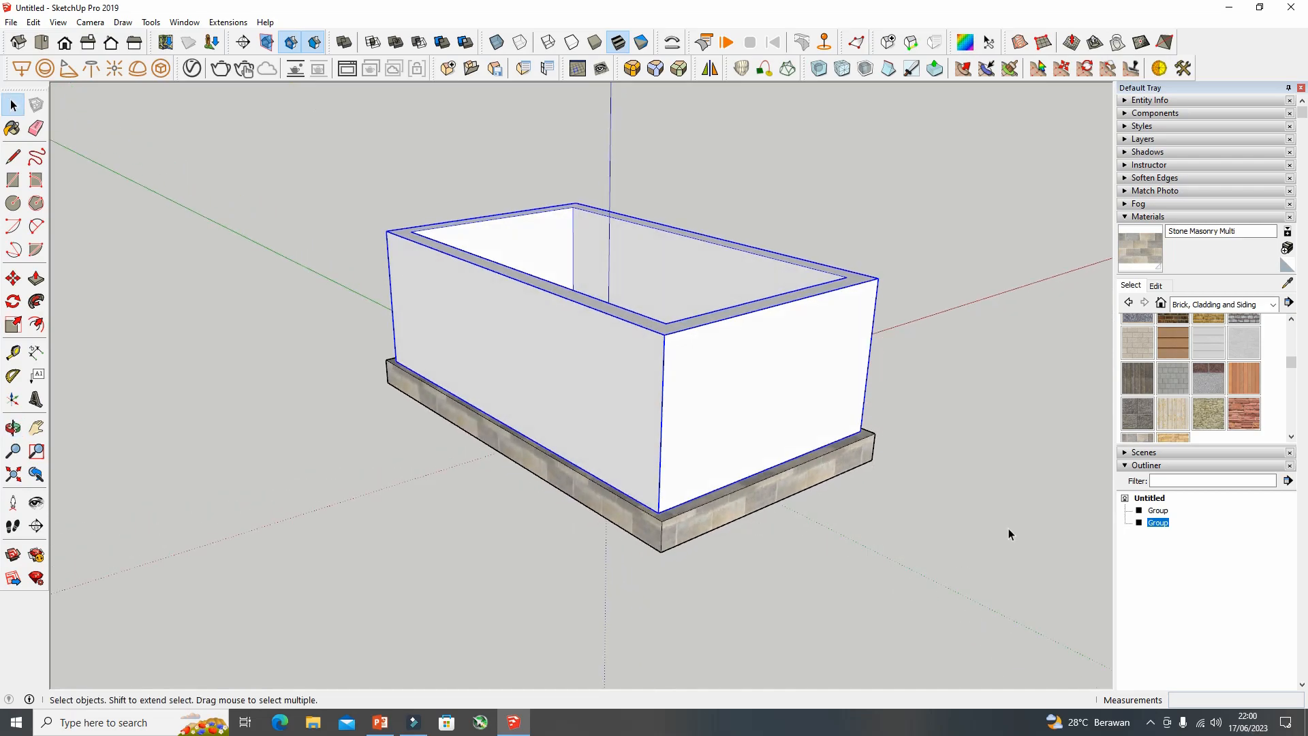
pyautogui.moveTo(885, 533); pyautogui.dragTo(722, 529, button='middle')
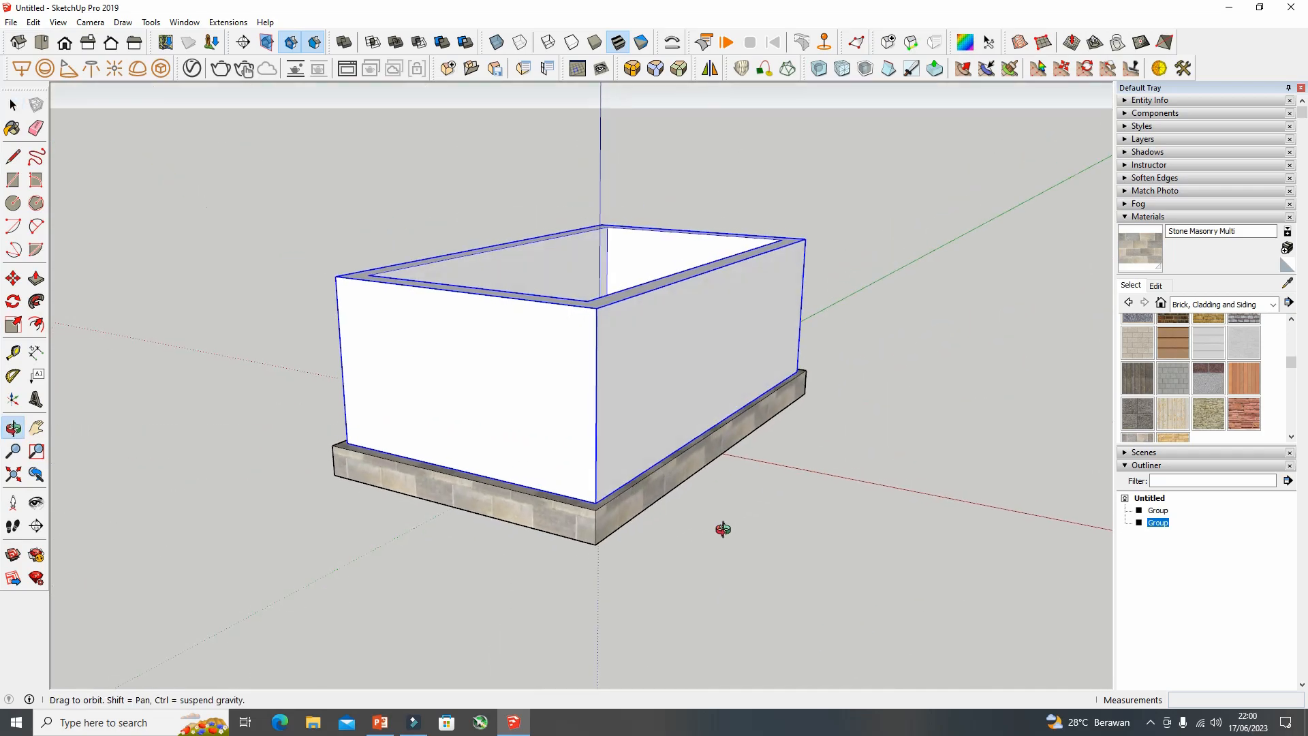
pyautogui.moveTo(549, 455); pyautogui.dragTo(824, 470, button='middle')
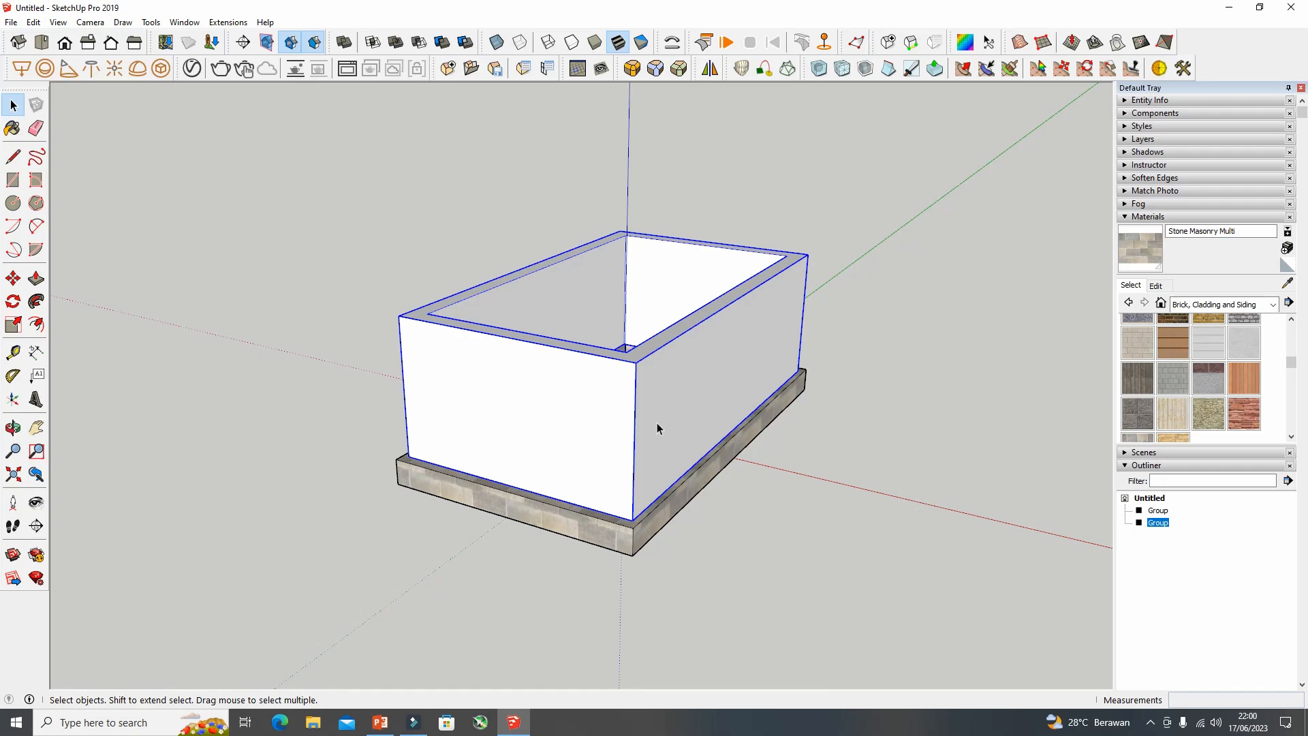
pyautogui.click(13, 179)
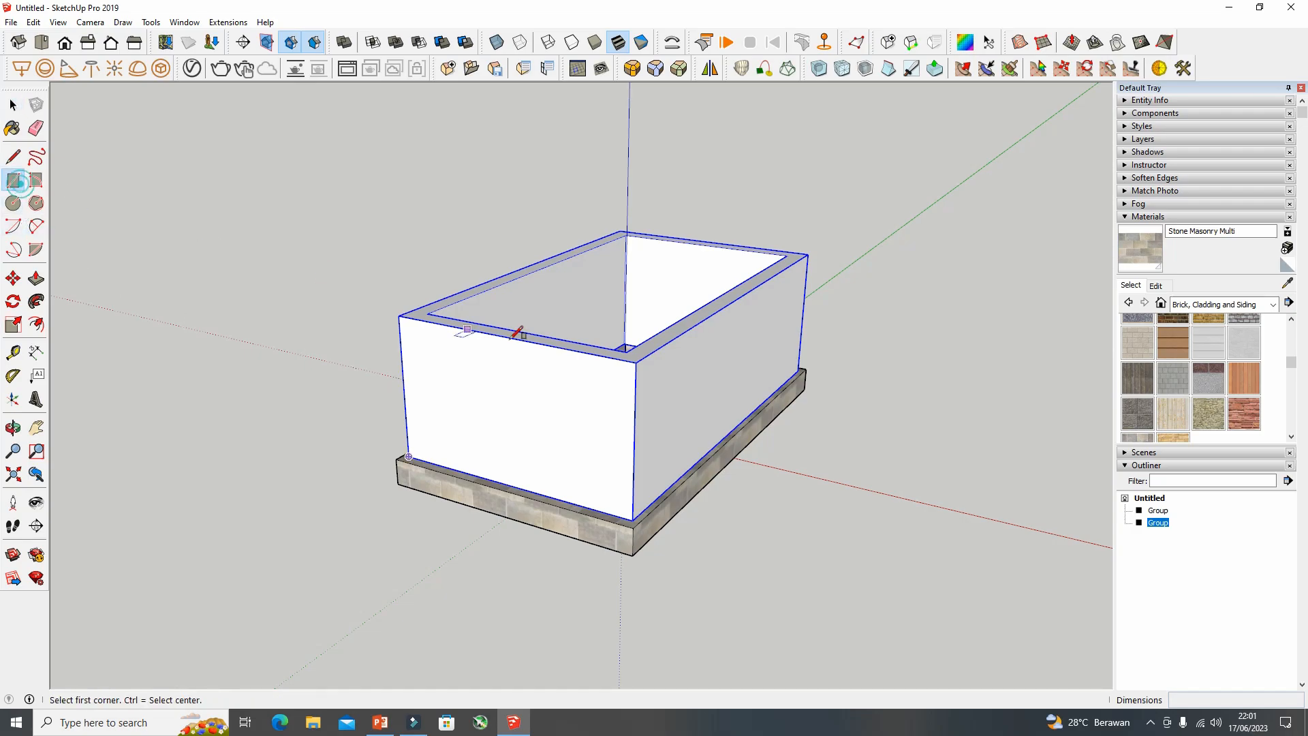
pyautogui.click(408, 316)
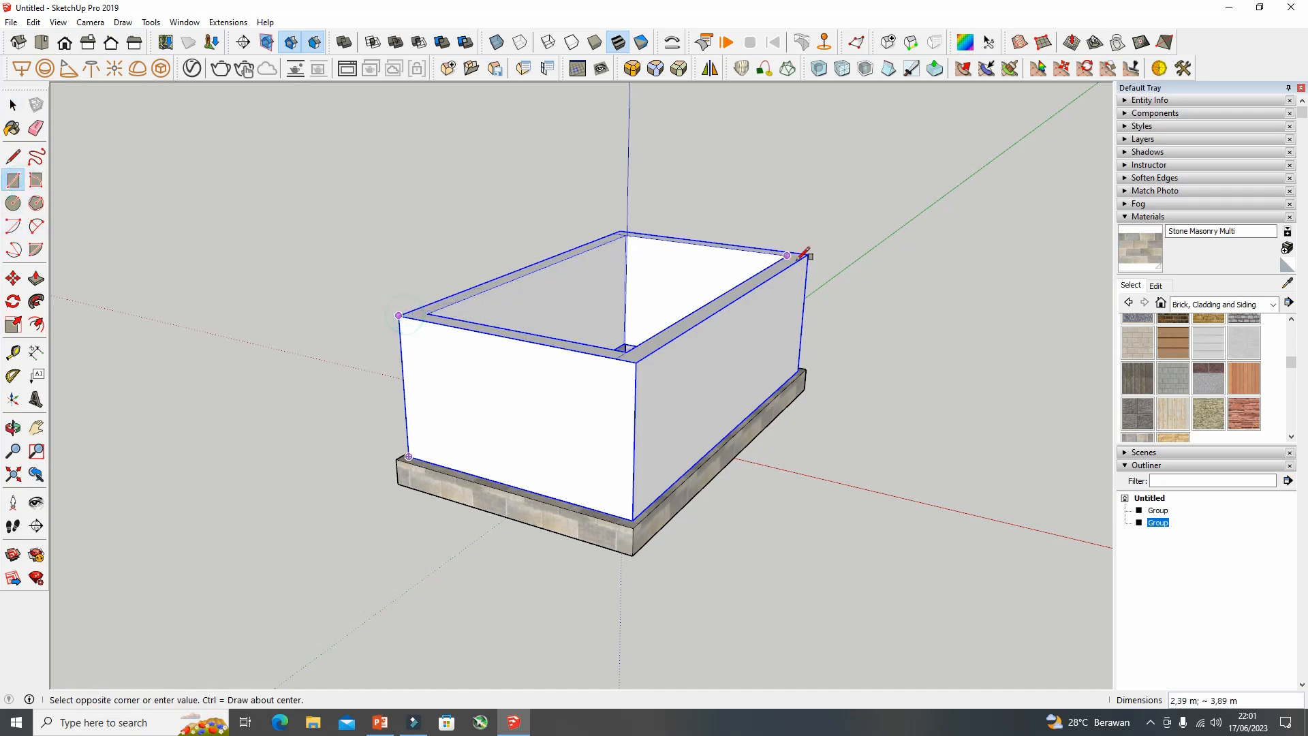
pyautogui.click(808, 255)
# Scale the top rectangle about its centre to 1.28 so that it overhangs the walls
pyautogui.click(13, 105)
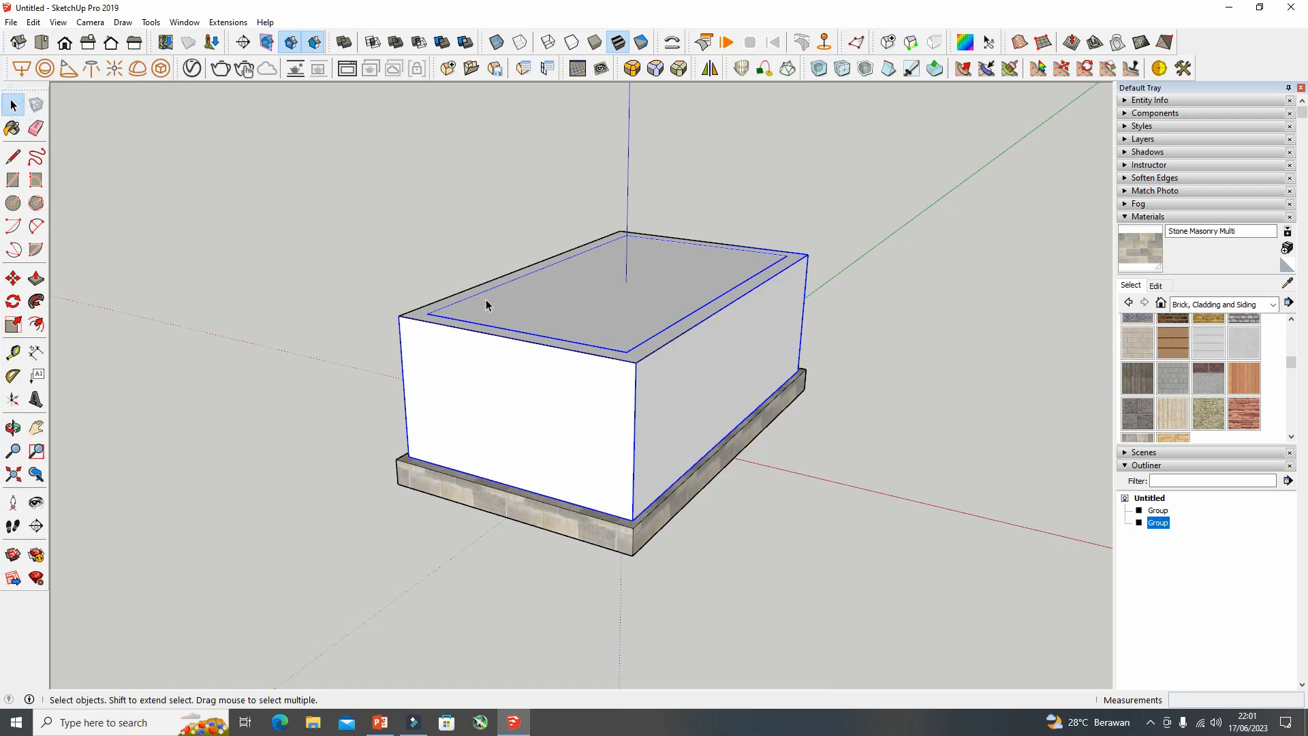
pyautogui.click(487, 304)
pyautogui.press('s')
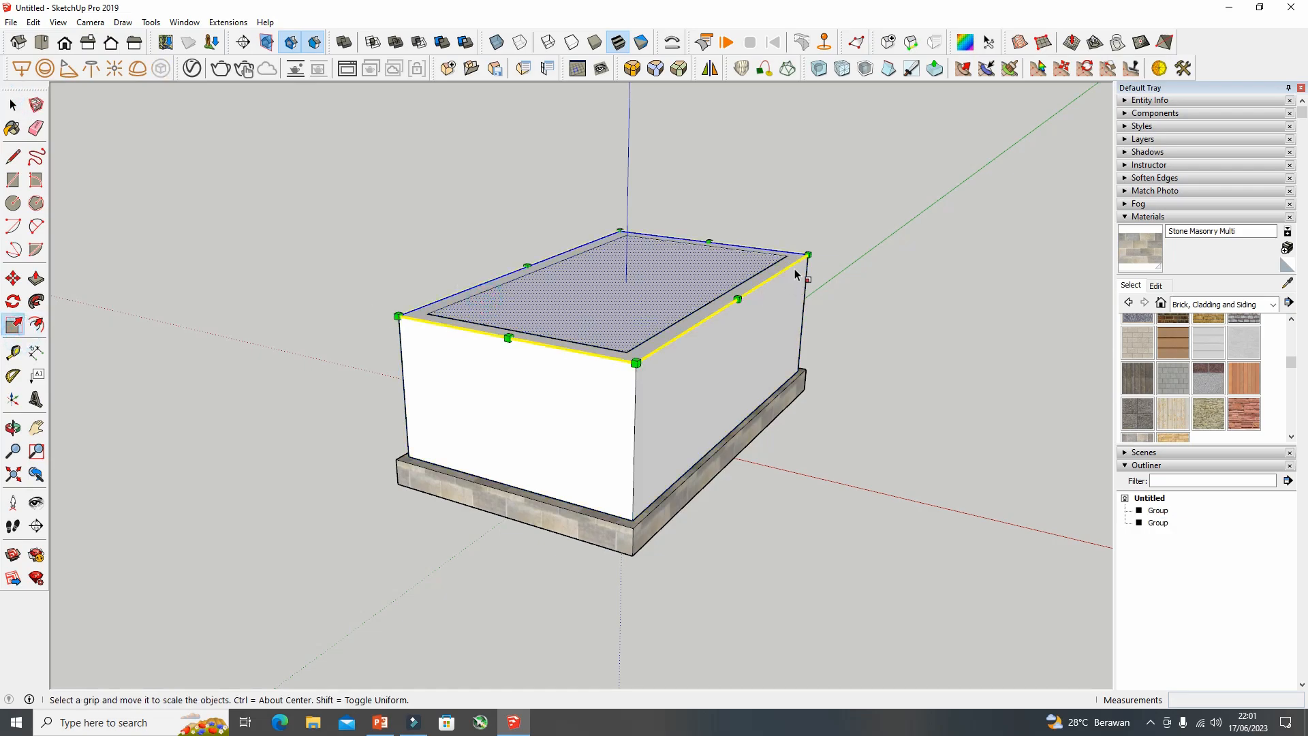
pyautogui.keyDown('ctrl'); pyautogui.moveTo(808, 255); pyautogui.dragTo(852, 248); pyautogui.keyUp('ctrl')
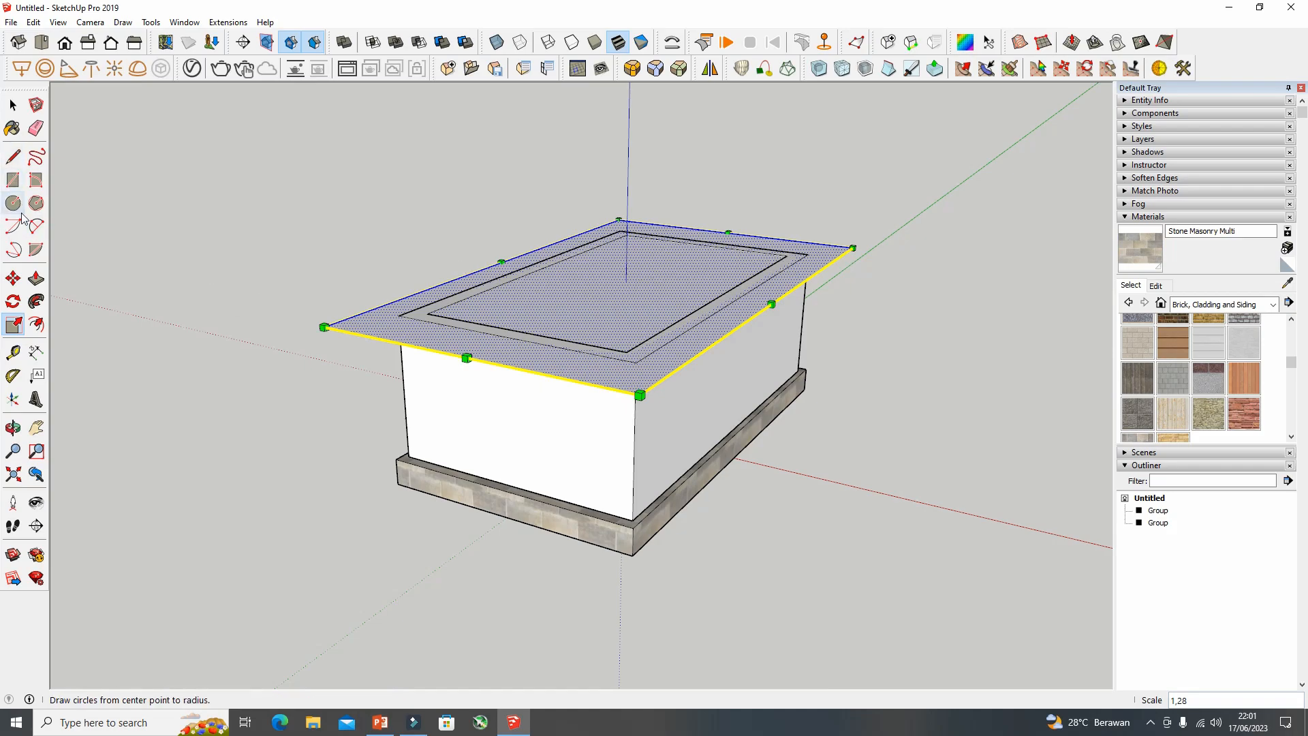
# Push/Pull the overhanging rectangle up about 0.15 m into a roof slab
pyautogui.click(36, 278)
pyautogui.click(362, 321)
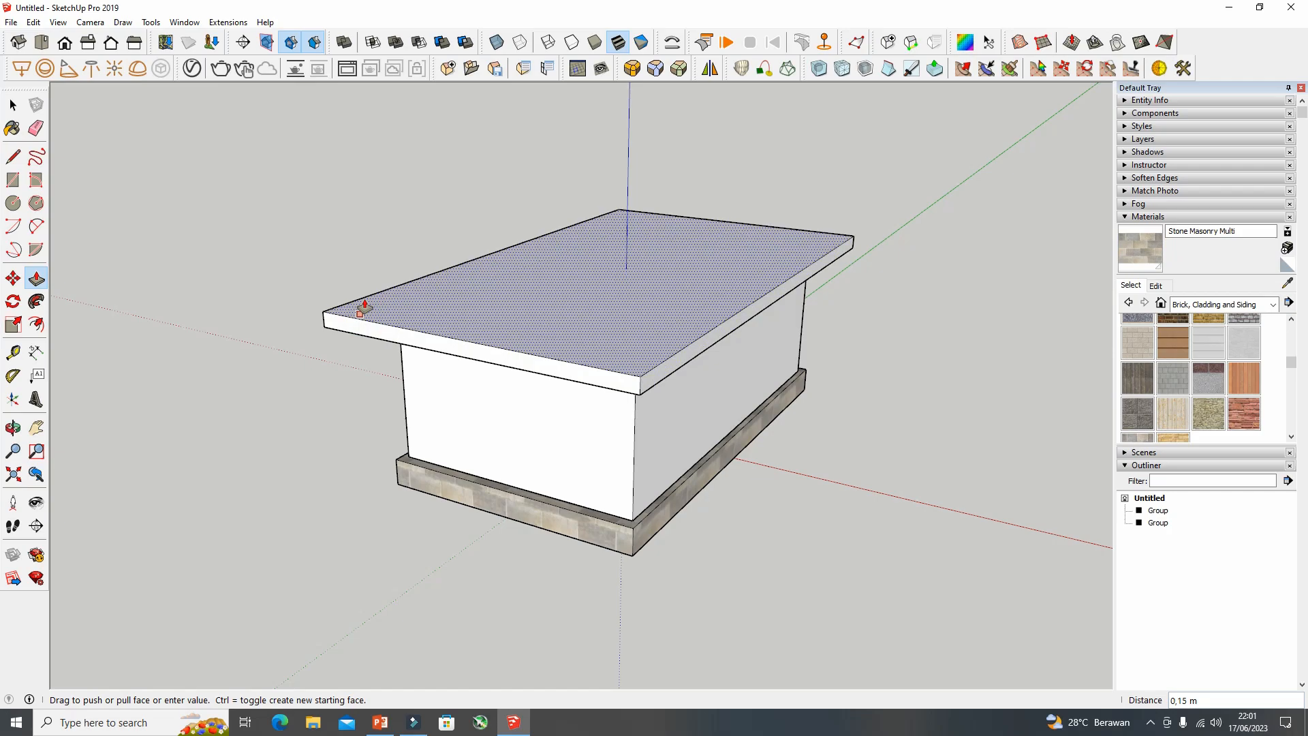
pyautogui.click(362, 304)
# Draw a lengthwise centre line about 5.69 m long on the roof slab's top, joining the midpoints of its short edges
pyautogui.click(13, 156)
pyautogui.moveTo(389, 262); pyautogui.dragTo(508, 391, button='middle')
pyautogui.click(652, 118)
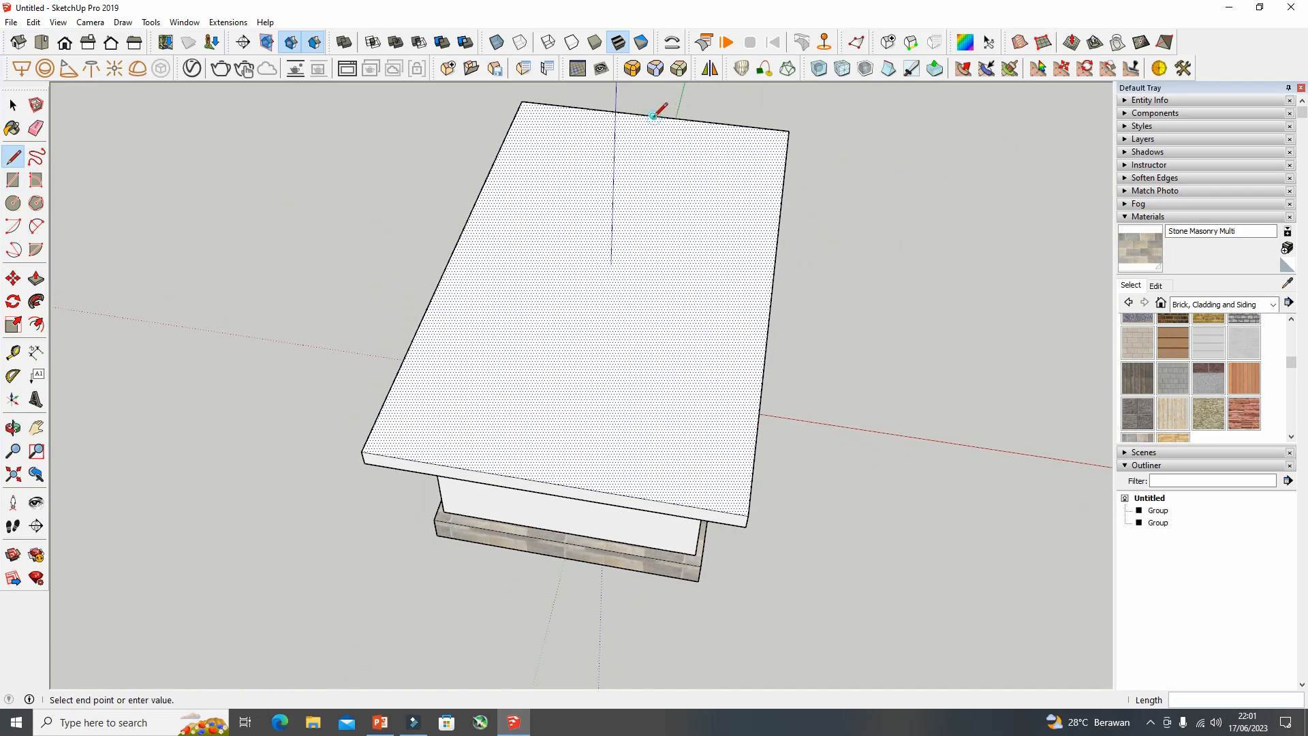
pyautogui.click(551, 483)
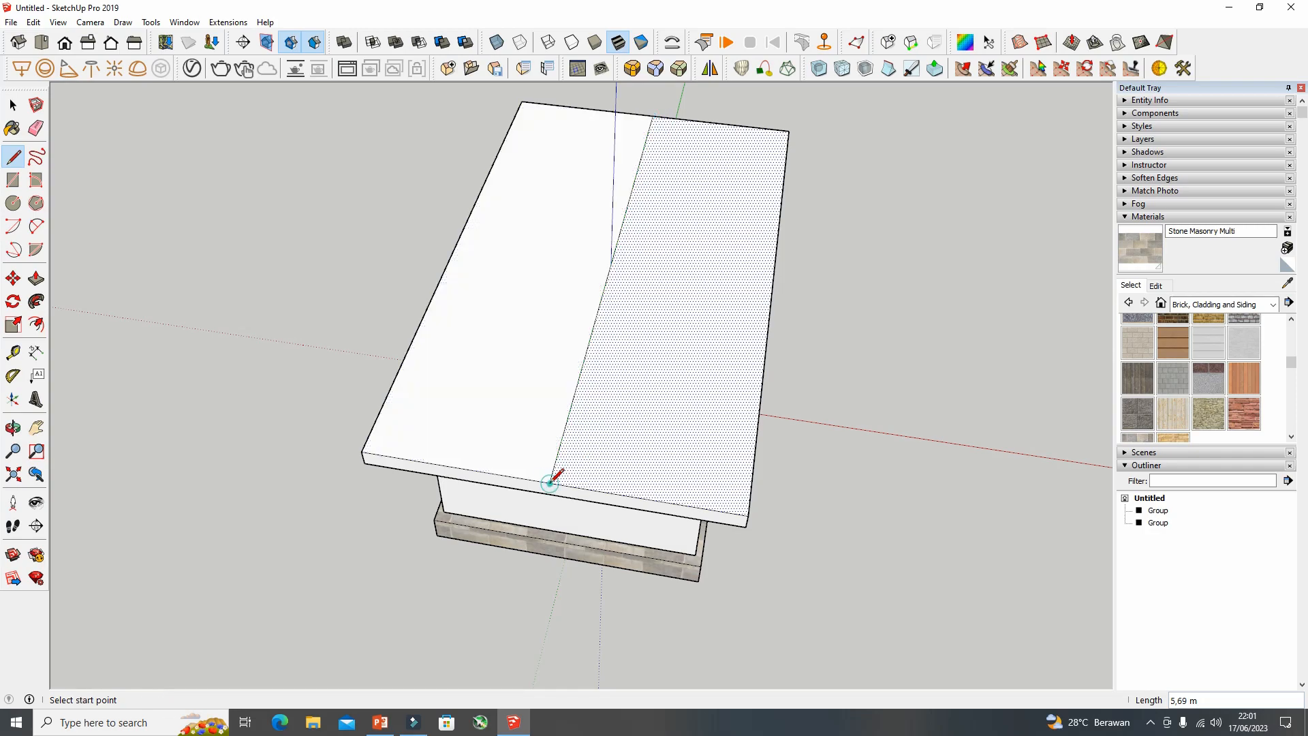
# Draw diagonal hip lines between the slab's four top corners and two points on the centre line, one near each end
pyautogui.click(362, 451)
pyautogui.click(574, 394)
pyautogui.click(575, 394)
pyautogui.click(747, 517)
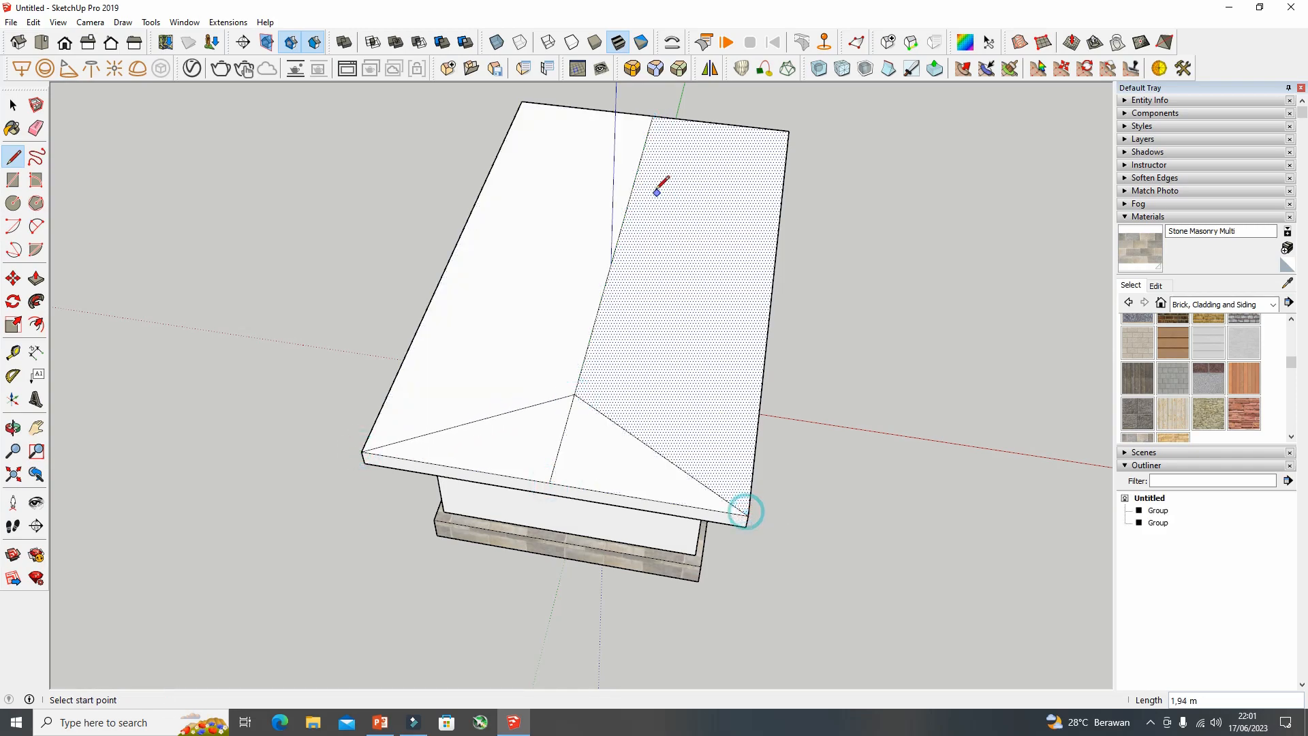
pyautogui.click(638, 167)
pyautogui.click(522, 102)
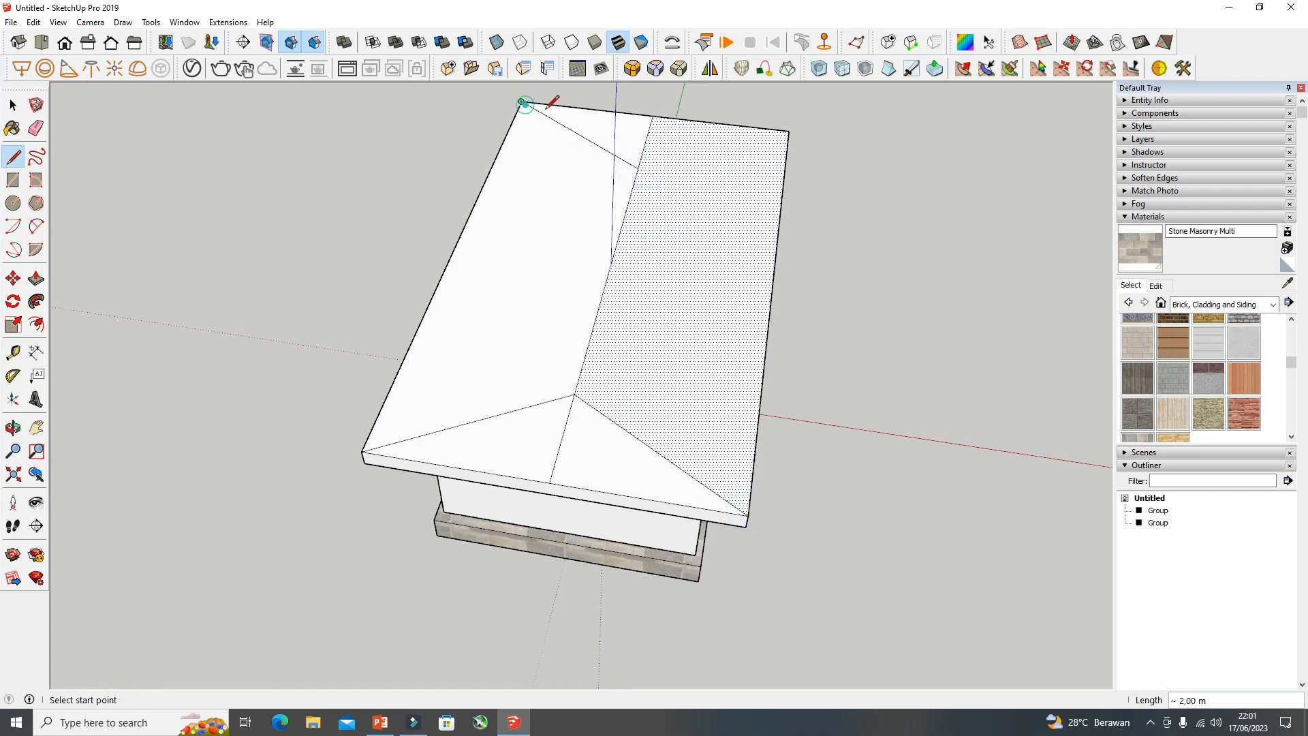
pyautogui.click(638, 167)
pyautogui.click(790, 131)
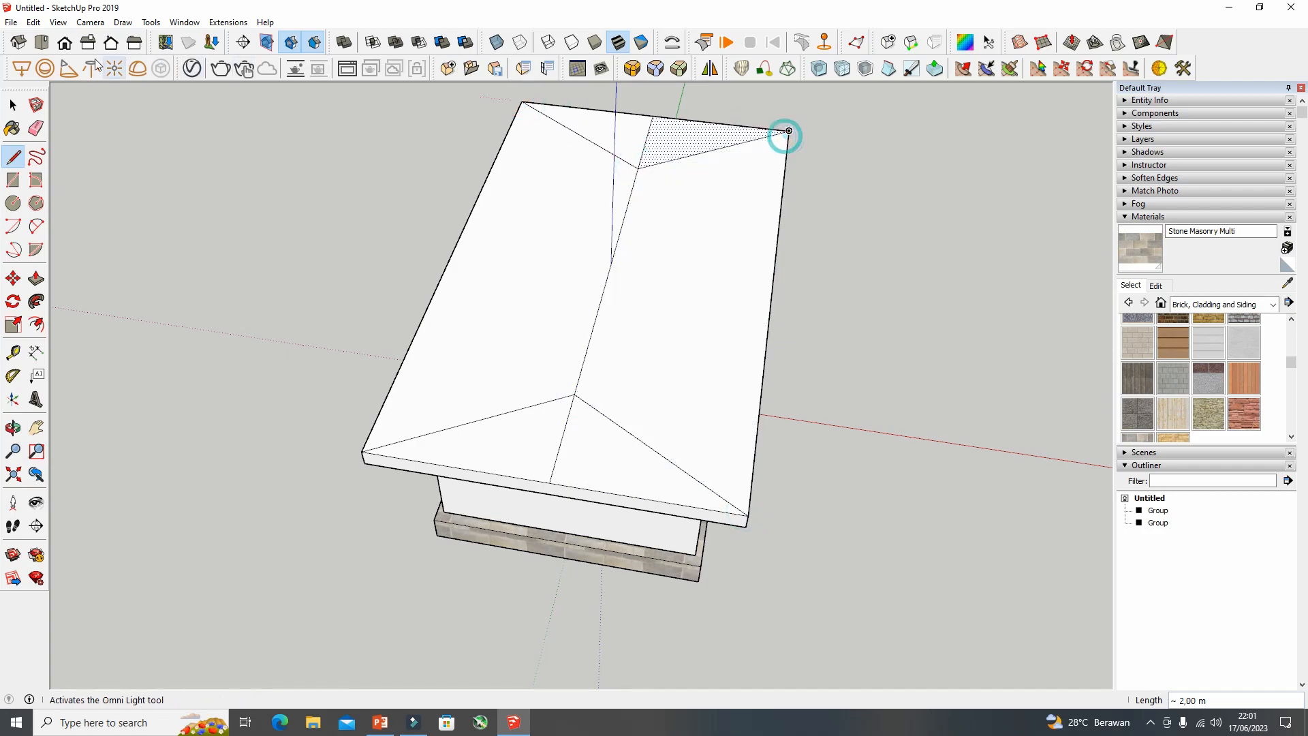
# Erase the two centre line segments between the hip junctions and the slab's short edges
pyautogui.click(36, 127)
pyautogui.click(644, 133)
pyautogui.click(564, 420)
# Move the remaining ridge line straight up to raise the slab's top into a hip roof
pyautogui.moveTo(564, 420)
pyautogui.mouseDown(button='middle')
pyautogui.moveTo(674, 378)
pyautogui.moveTo(103, 211)
pyautogui.mouseUp(button='middle')
pyautogui.click(13, 278)
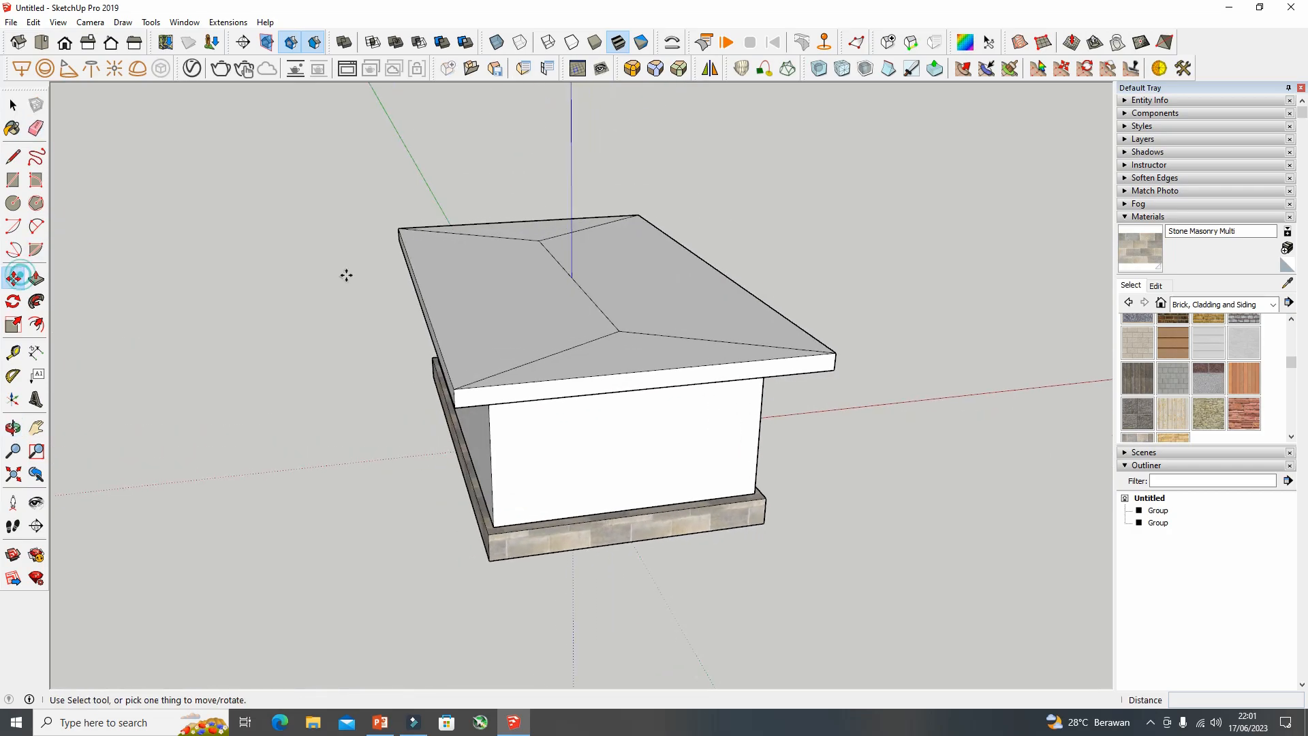
pyautogui.click(587, 293)
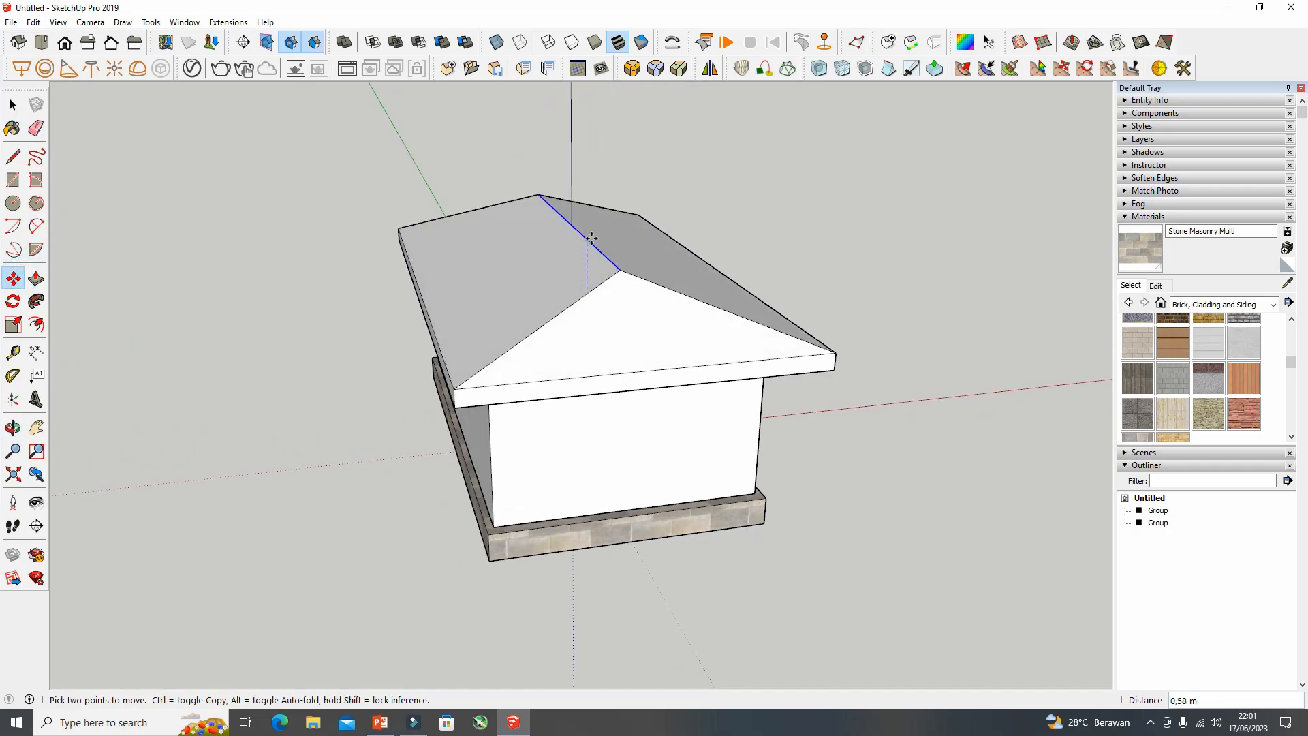
# Select the entire roof and make it a group
pyautogui.moveTo(584, 212); pyautogui.dragTo(392, 351, button='middle')
pyautogui.press('space')
pyautogui.moveTo(377, 513); pyautogui.dragTo(494, 374, button='middle')
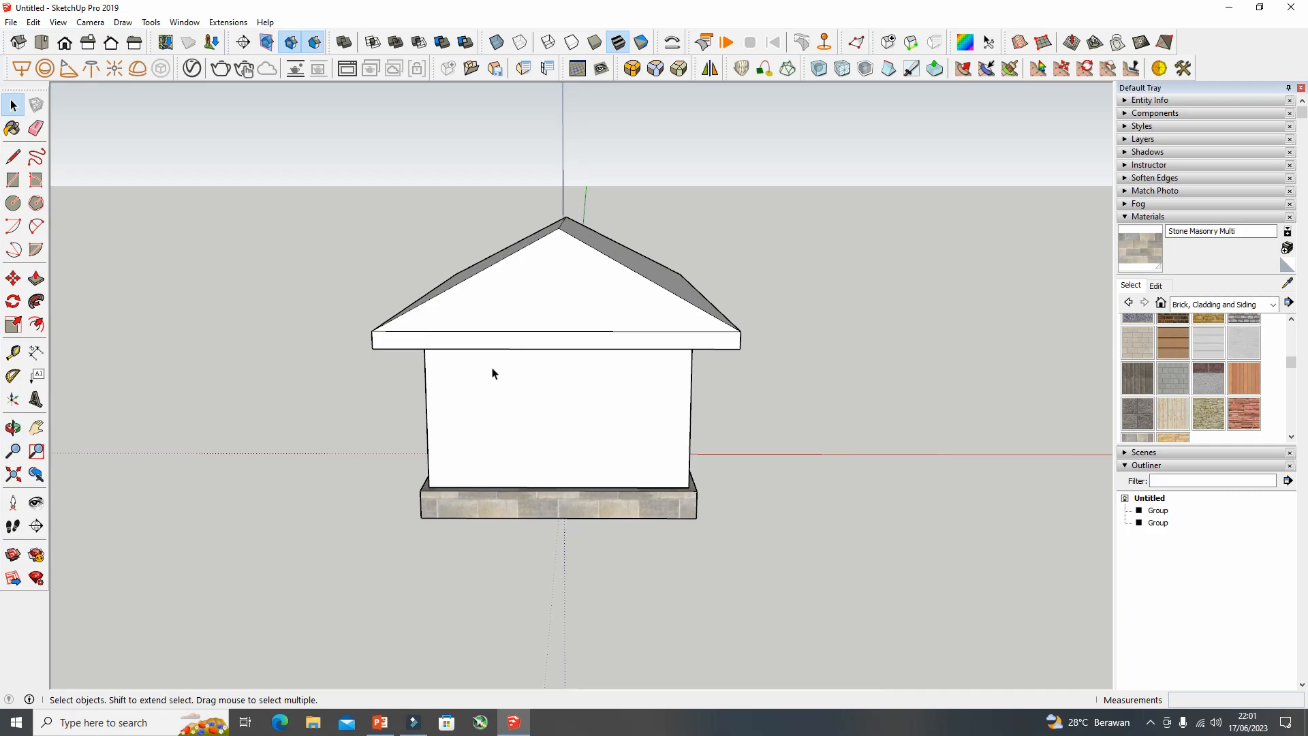
pyautogui.click(593, 307)
pyautogui.rightClick(590, 298)
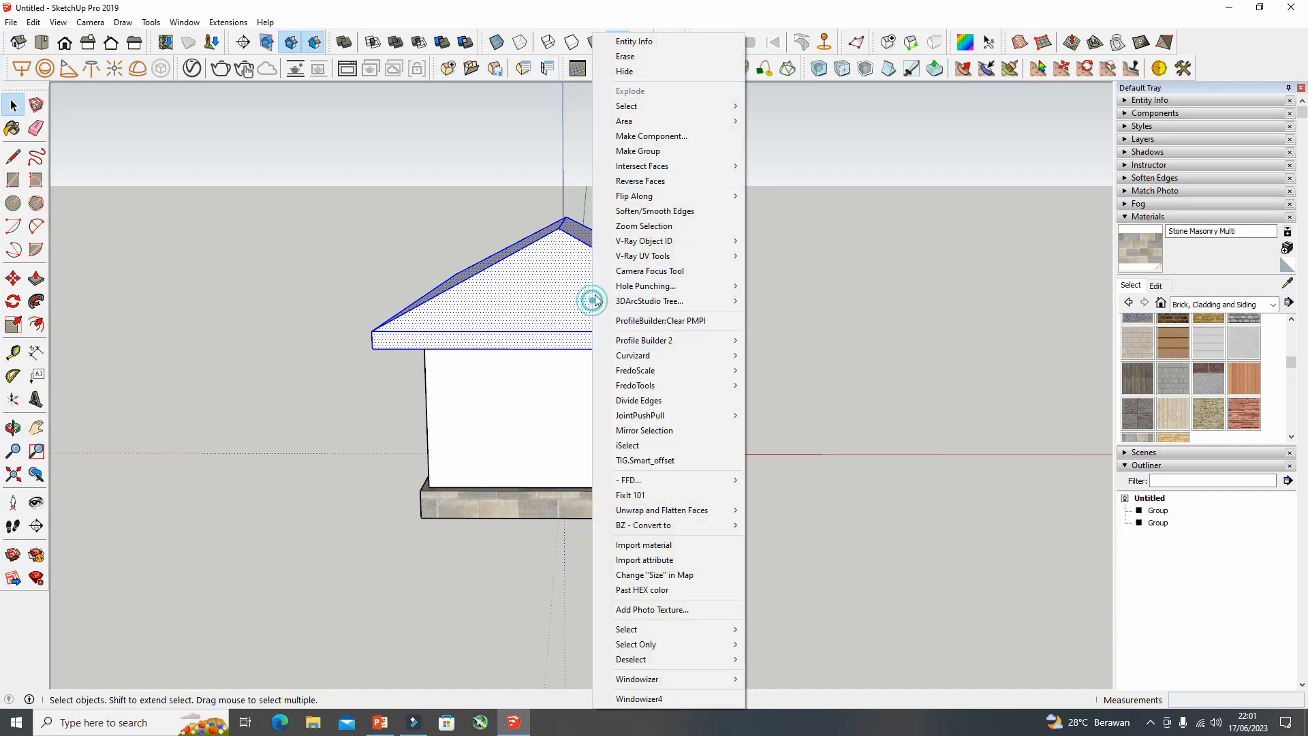
pyautogui.click(639, 150)
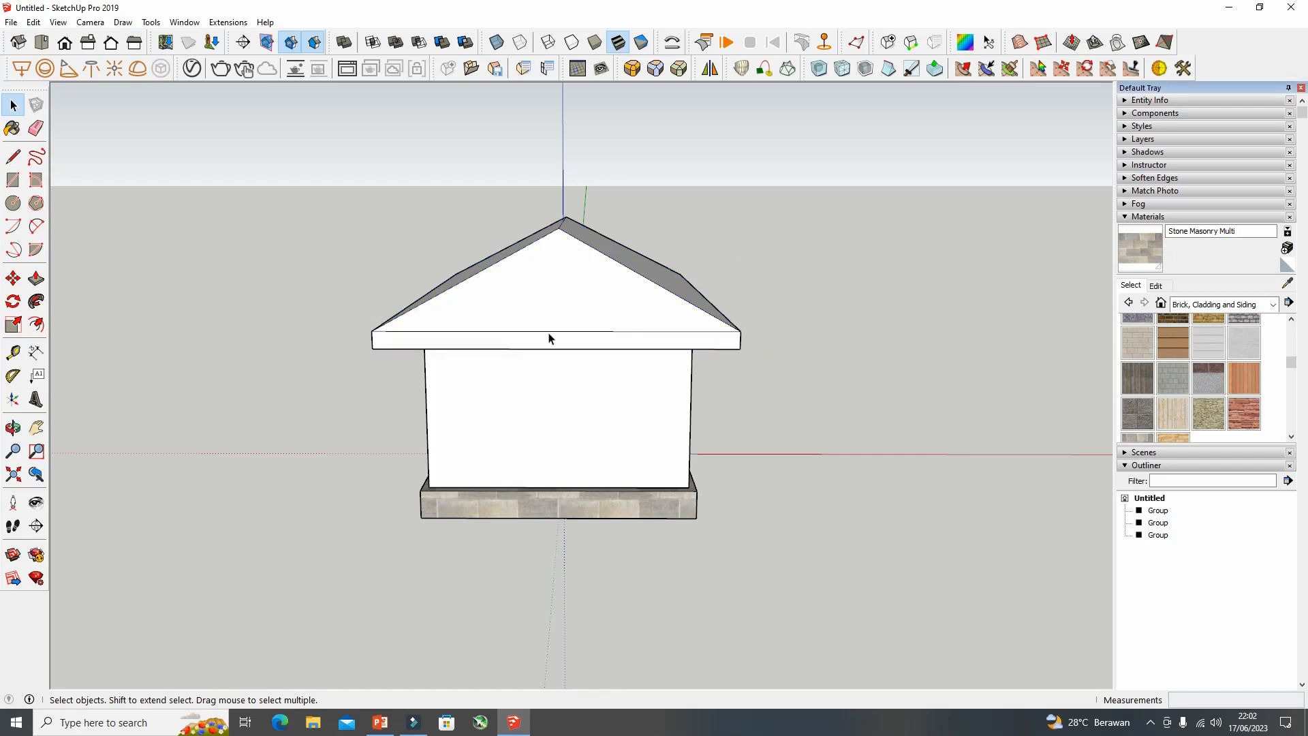
# Draw a tall, upright window rectangle on the front wall, near its left edge
pyautogui.moveTo(666, 414); pyautogui.dragTo(167, 365, button='middle')
pyautogui.moveTo(733, 373); pyautogui.dragTo(696, 357, button='middle')
pyautogui.moveTo(531, 366); pyautogui.dragTo(587, 400, button='middle')
pyautogui.click(13, 179)
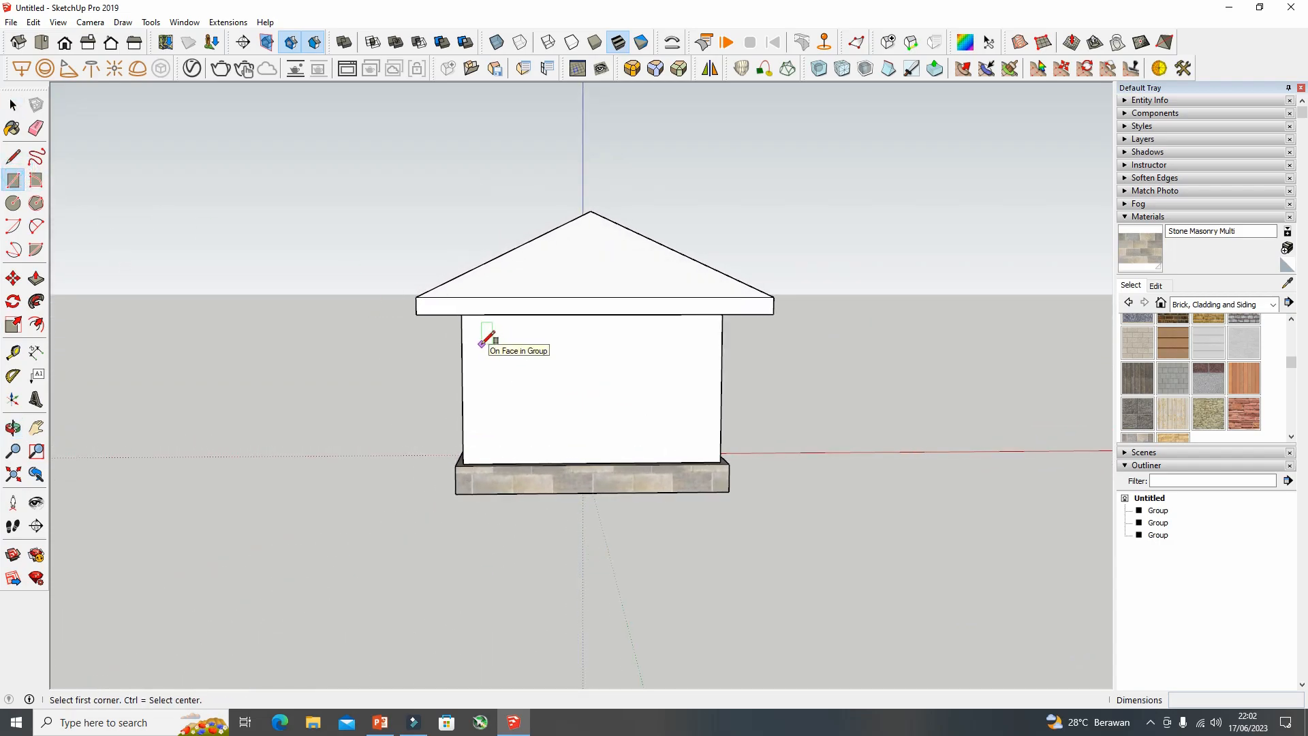
pyautogui.click(482, 344)
pyautogui.click(525, 428)
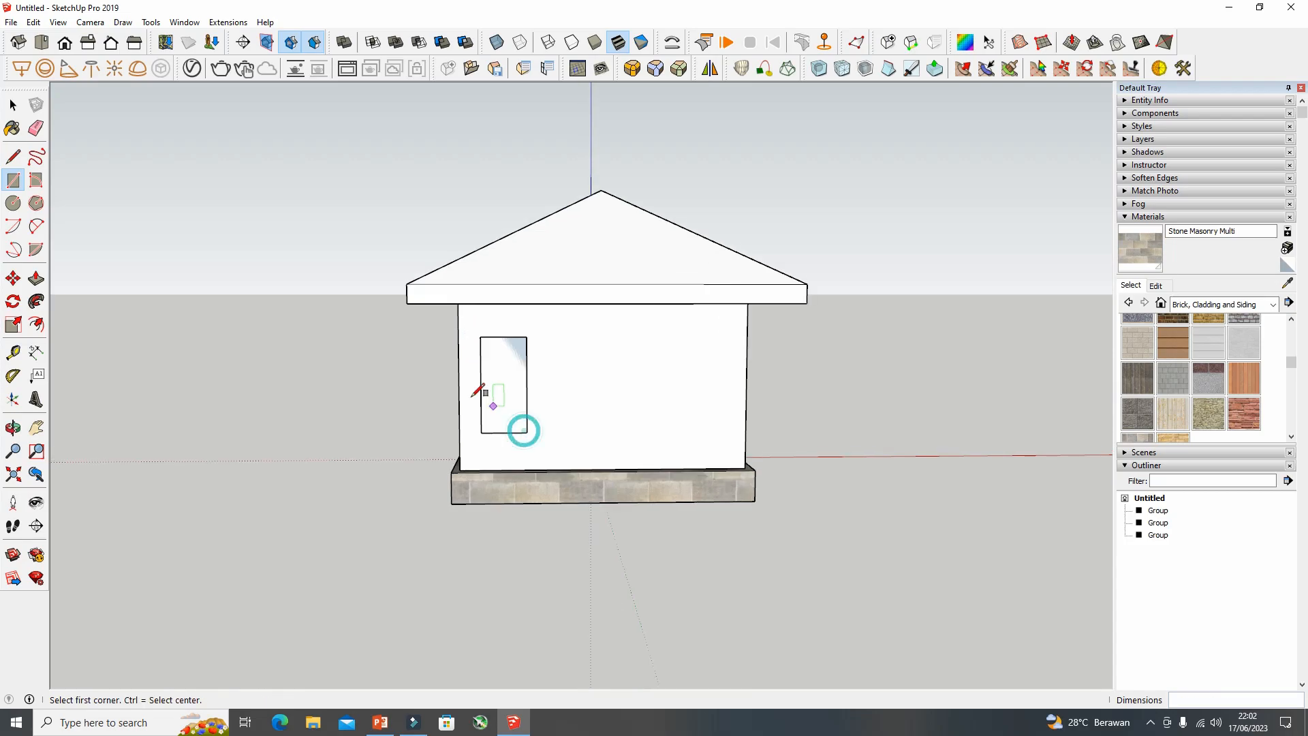
# Offset the window rectangle slightly inward to outline a narrow frame around the pane
pyautogui.click(36, 324)
pyautogui.scroll(2, 503, 397)
pyautogui.click(502, 398)
pyautogui.click(480, 392)
pyautogui.moveTo(400, 405); pyautogui.dragTo(593, 438, button='middle')
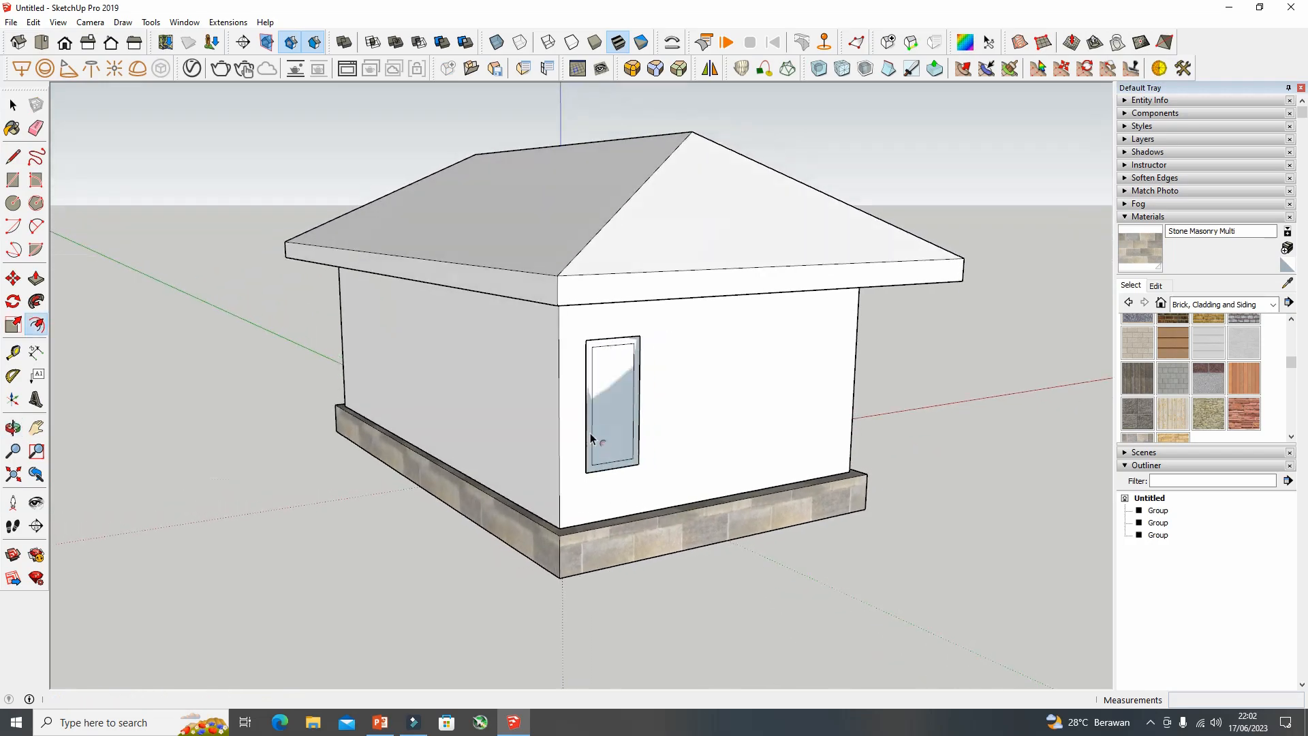
# Push/Pull the window's frame face outward from the wall by about 0.01 m
pyautogui.click(36, 278)
pyautogui.scroll(3, 646, 497)
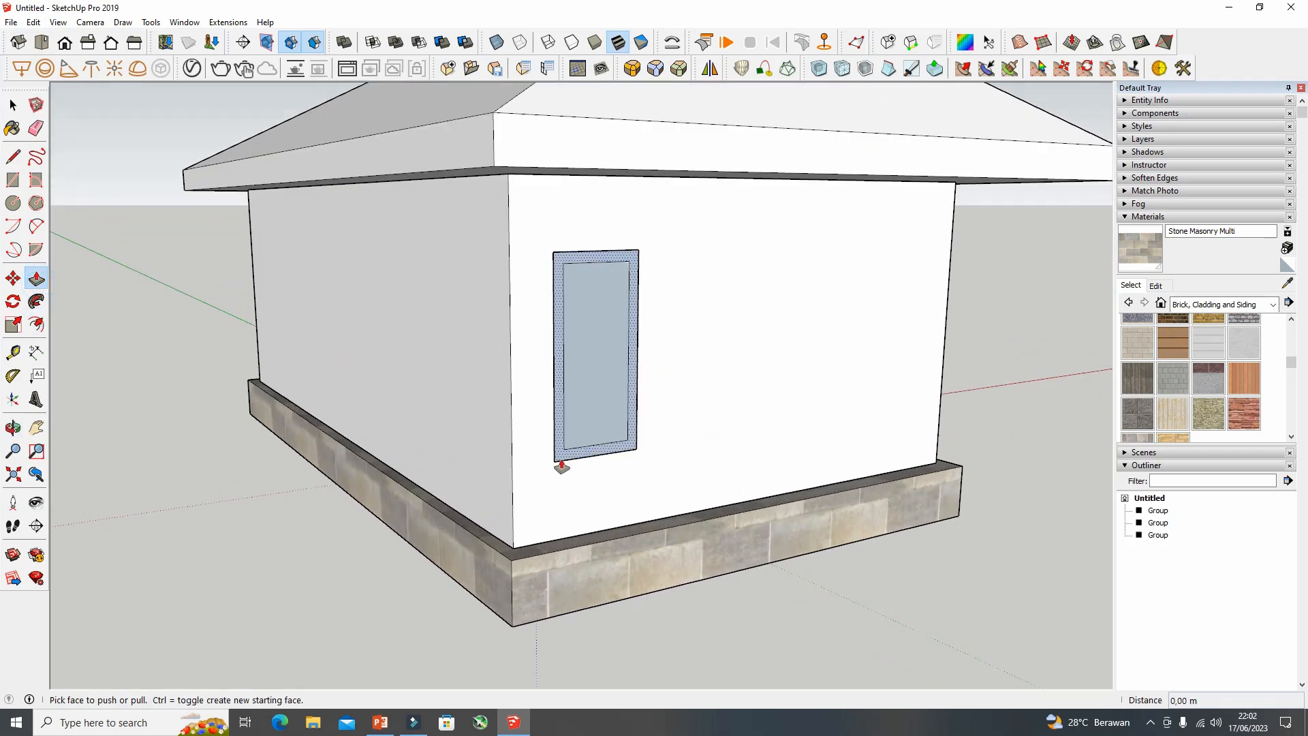
pyautogui.click(556, 460)
pyautogui.click(555, 461)
pyautogui.click(18, 105)
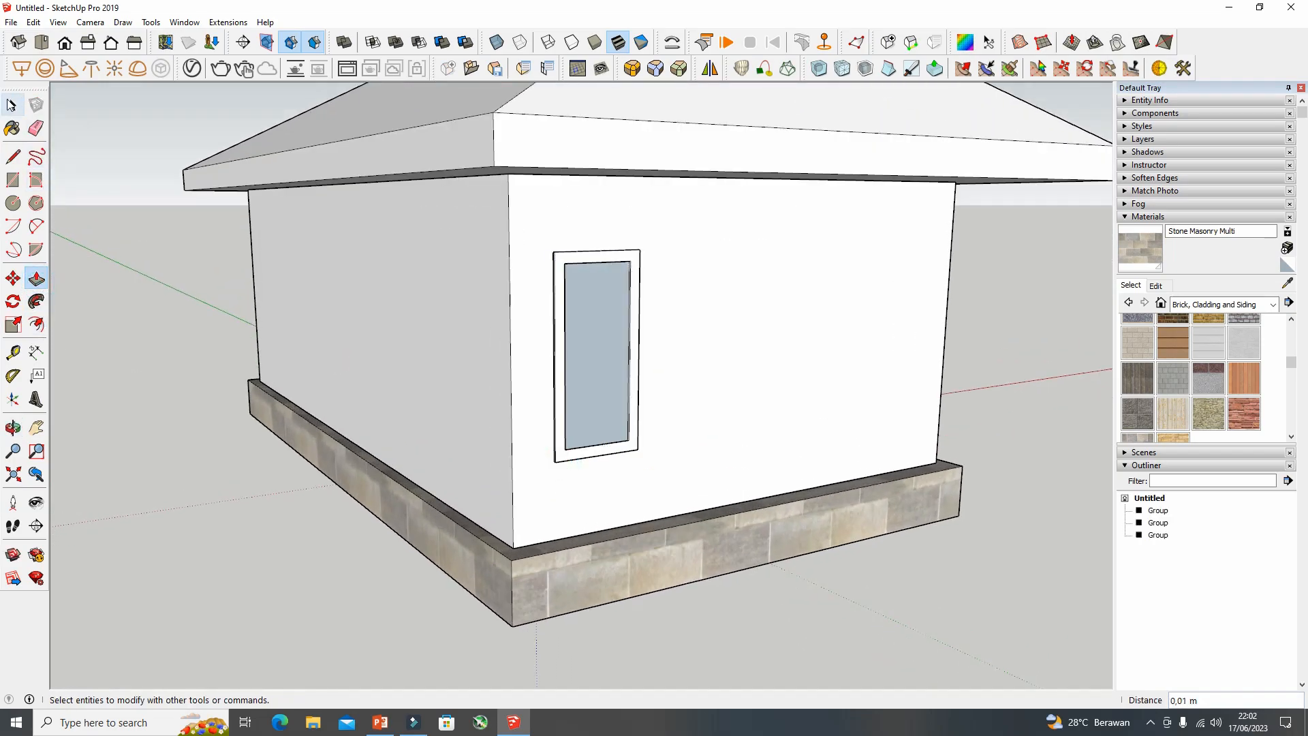
pyautogui.click(14, 105)
pyautogui.scroll(5, 606, 328)
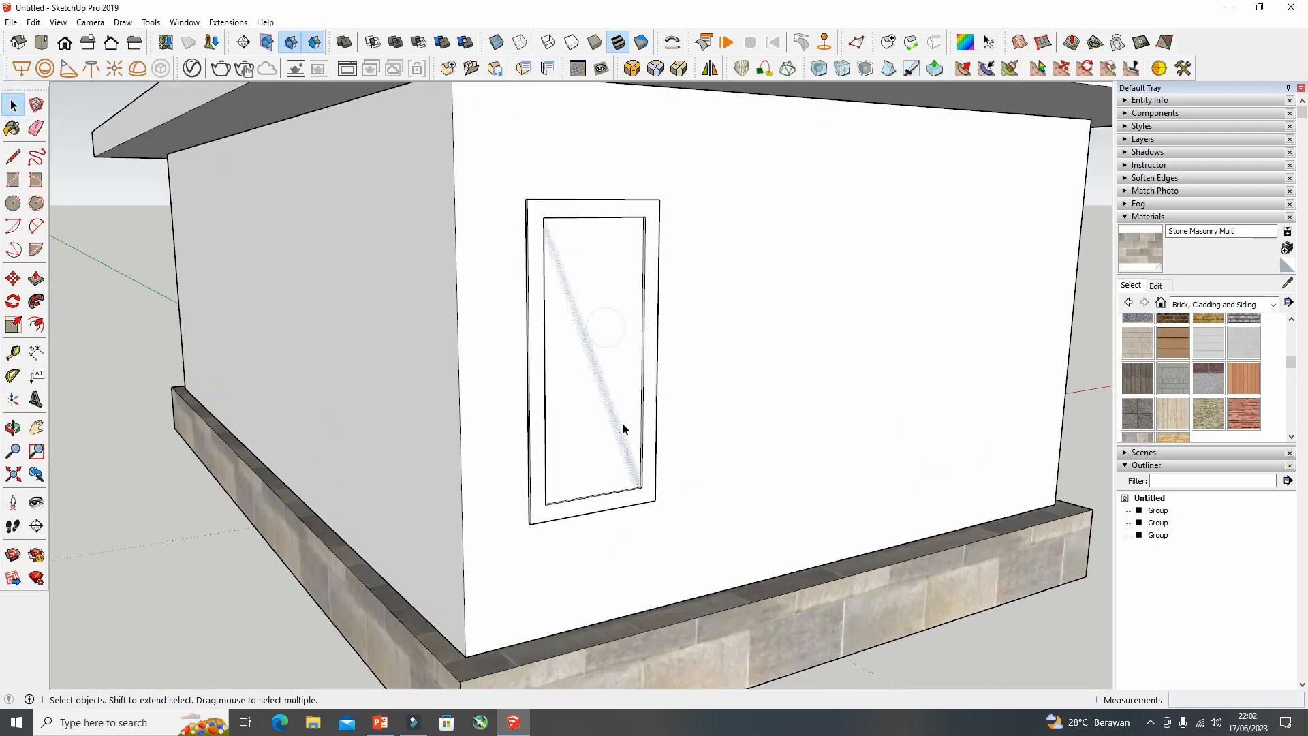
# Pull the glass pane slightly off the wall and thicken the frame outward by about 0.01 m more
pyautogui.click(36, 278)
pyautogui.scroll(3, 642, 497)
pyautogui.click(639, 490)
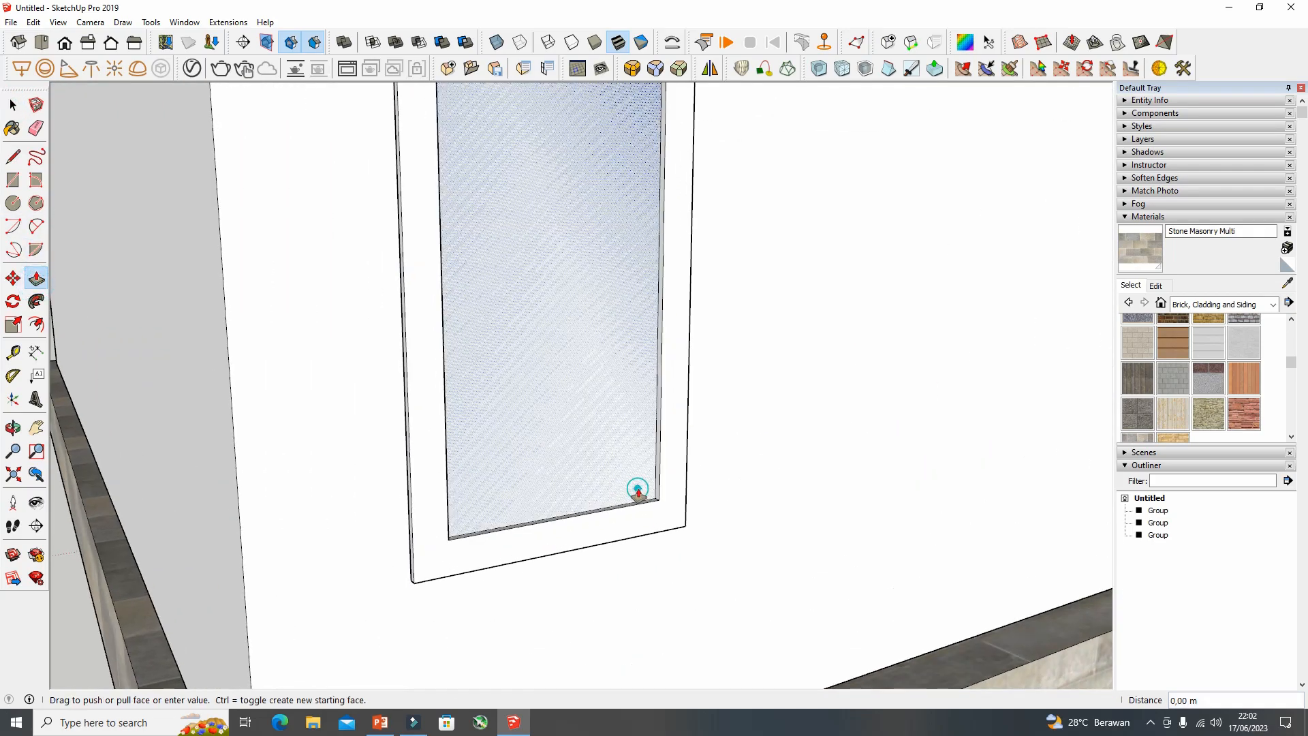
pyautogui.scroll(-10, 662, 508)
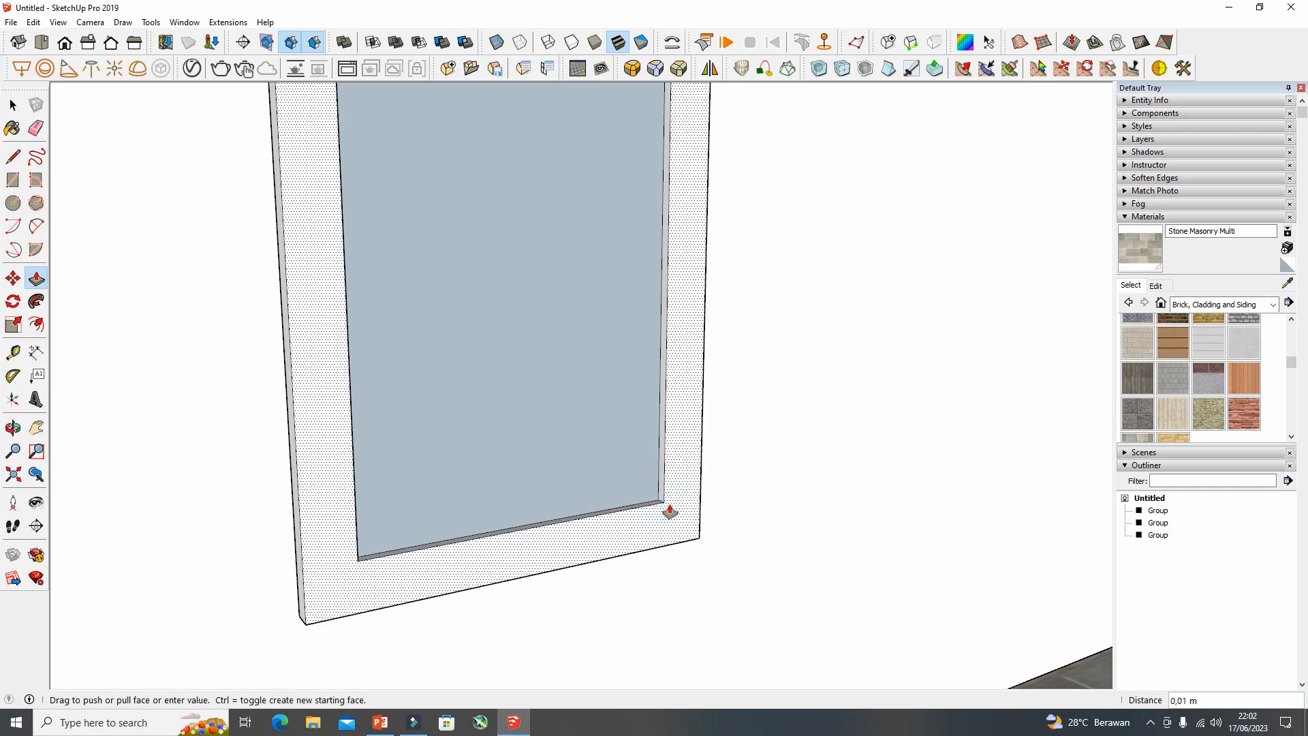
pyautogui.moveTo(488, 459); pyautogui.dragTo(465, 441, button='middle')
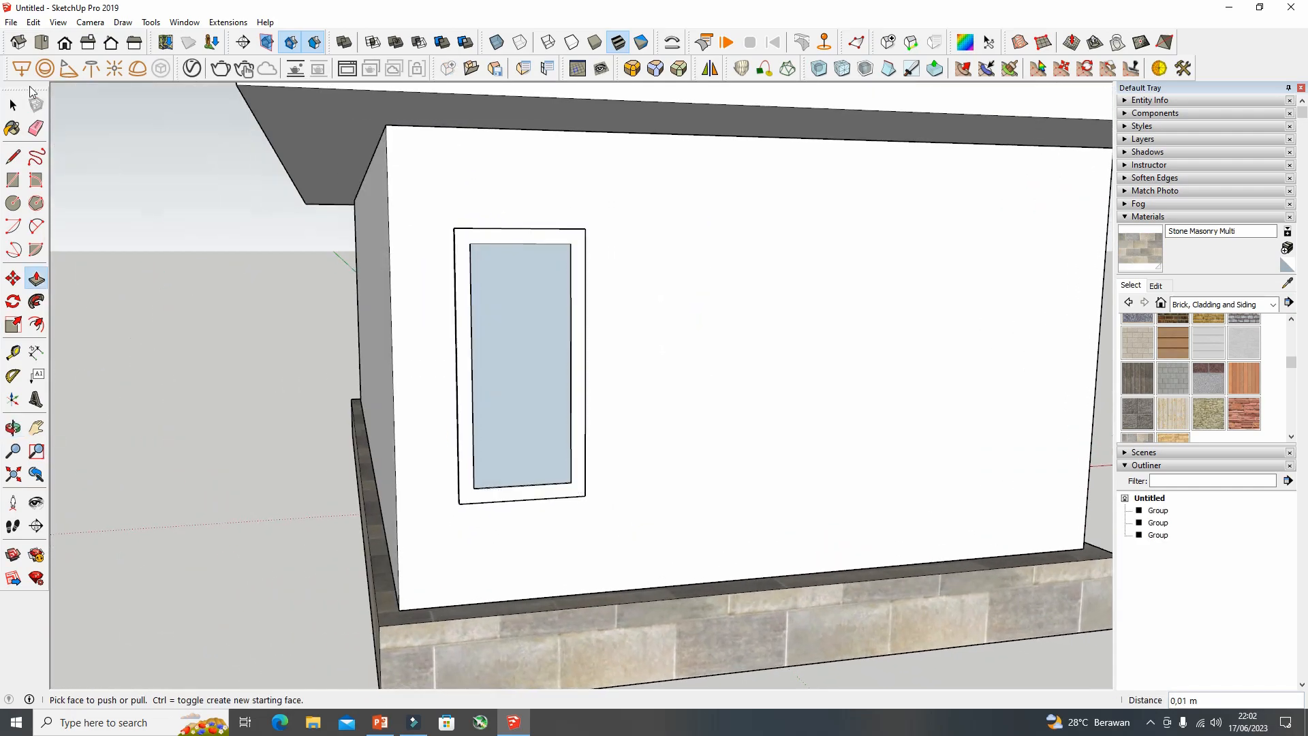
# Select the window's frame and pane together and make them a group
pyautogui.click(13, 105)
pyautogui.scroll(-2, 398, 313)
pyautogui.moveTo(527, 357); pyautogui.dragTo(471, 308, button='middle')
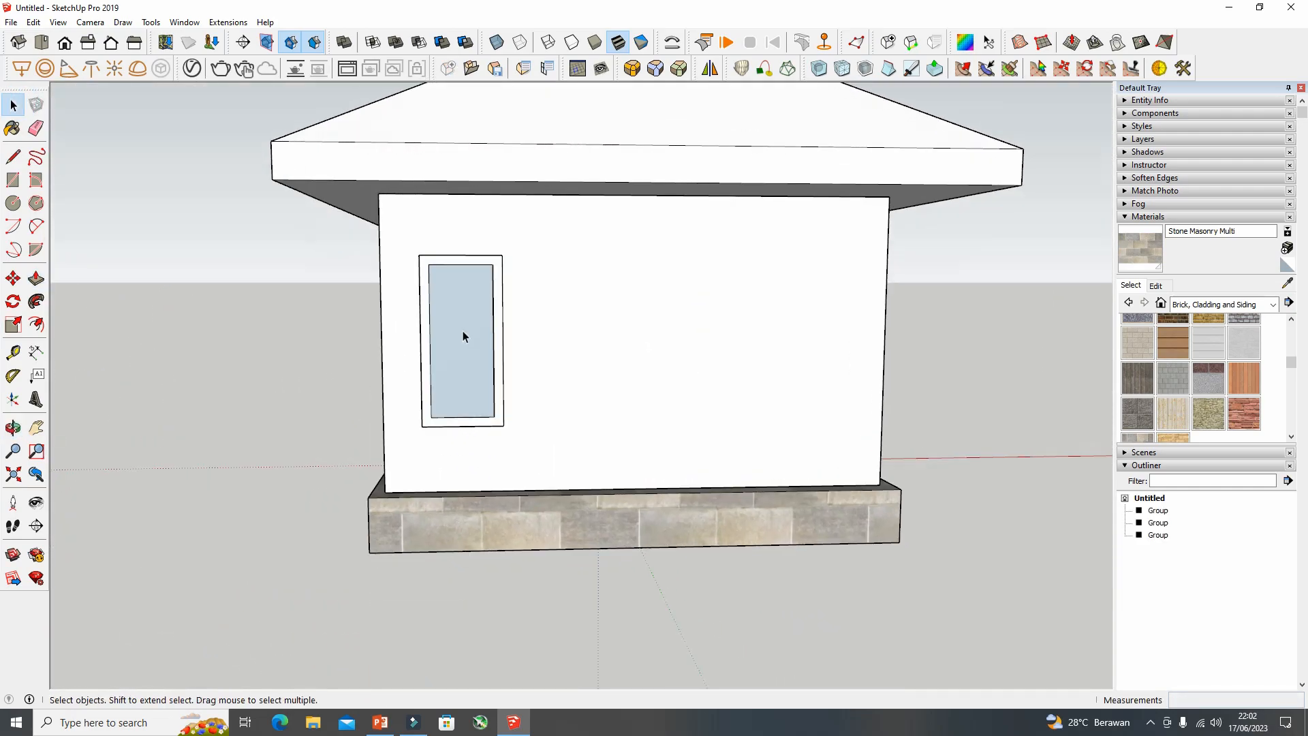
pyautogui.click(460, 300)
pyautogui.rightClick(460, 306)
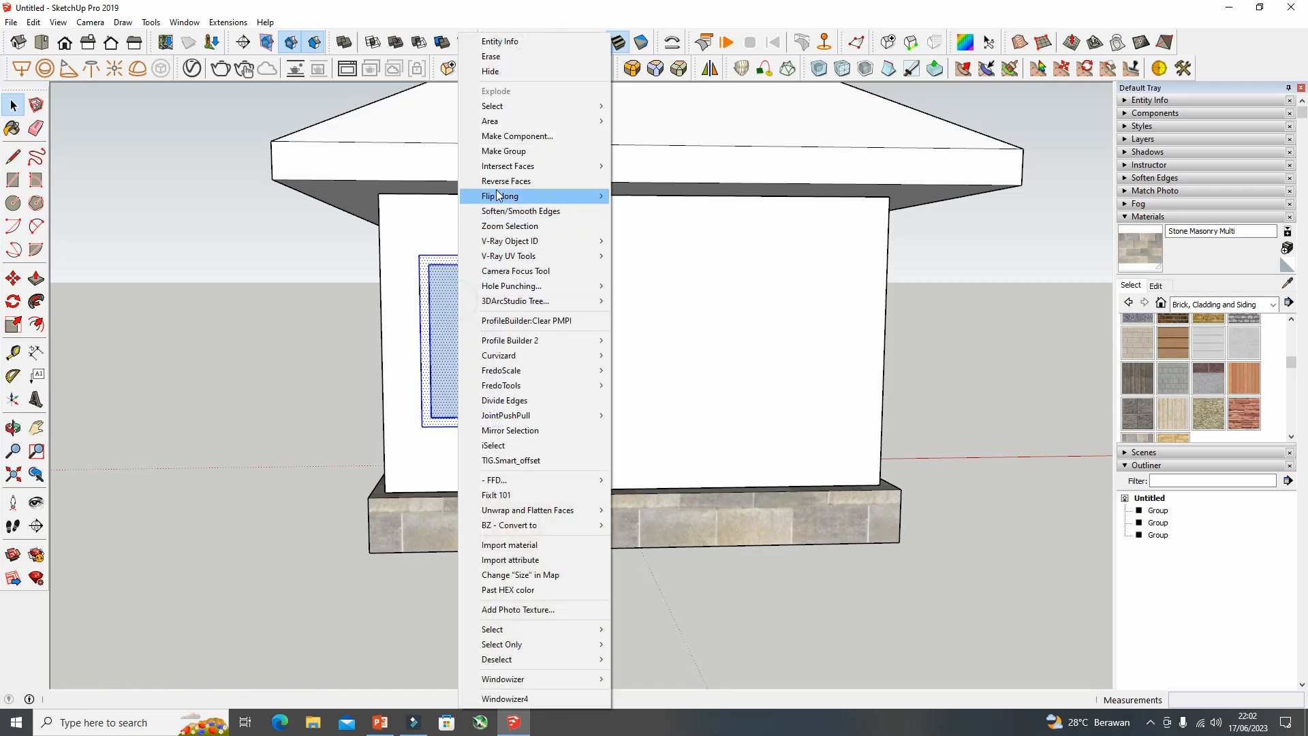
pyautogui.click(518, 152)
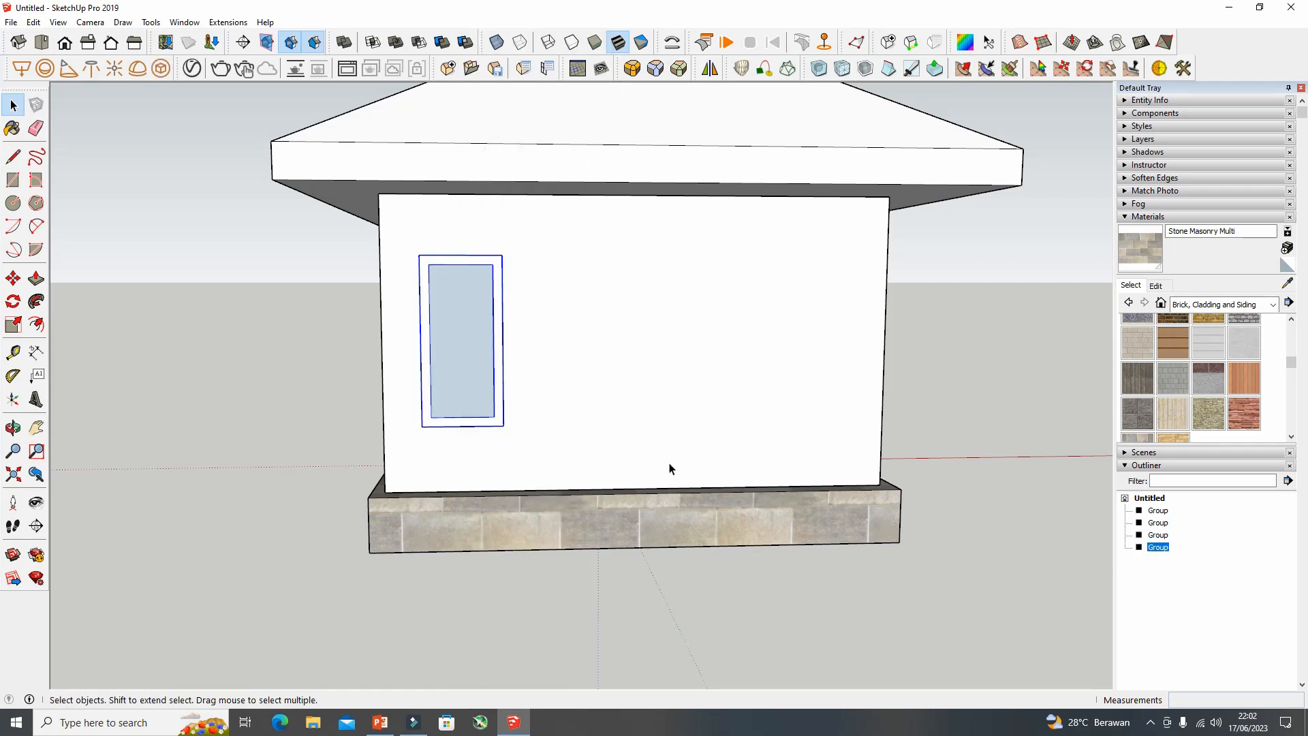
# Convert the window group into a component with the definition name "jendela"
pyautogui.scroll(-3, 465, 369)
pyautogui.moveTo(628, 519); pyautogui.dragTo(468, 402, button='middle')
pyautogui.rightClick(467, 392)
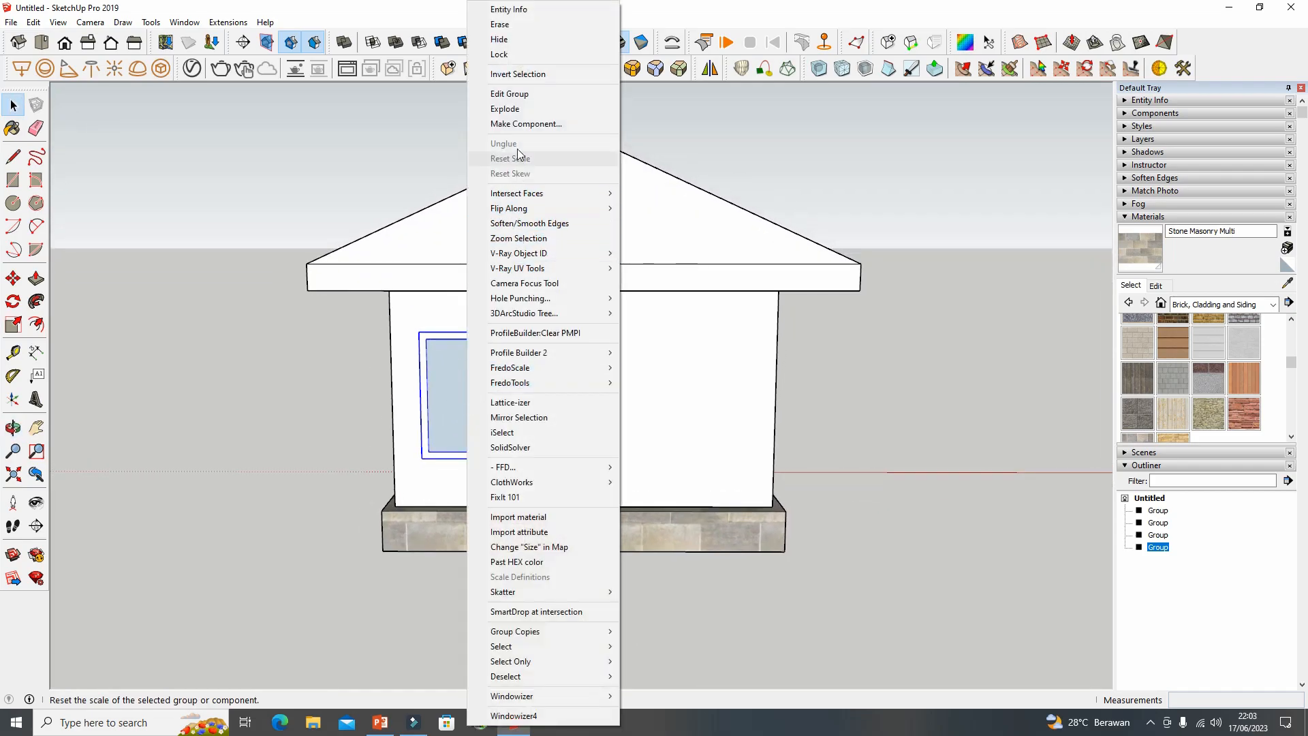
pyautogui.click(517, 126)
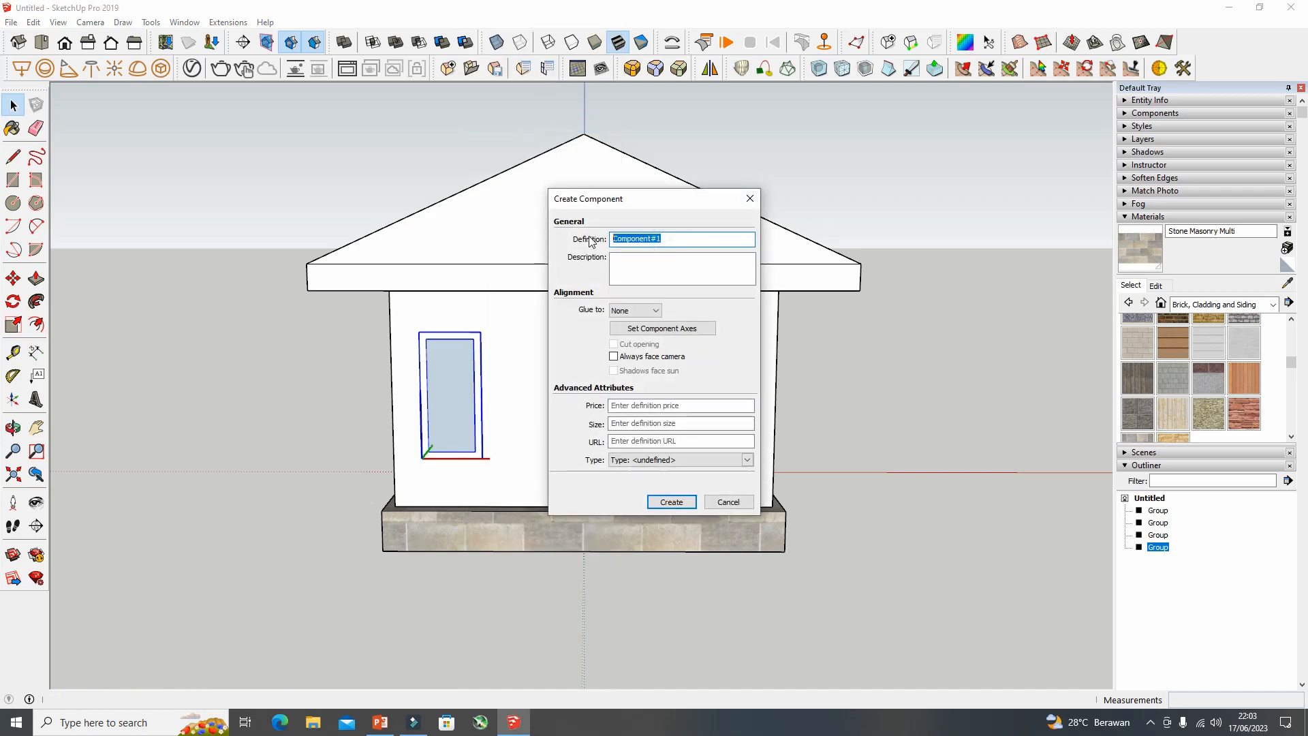
pyautogui.write('jendela')
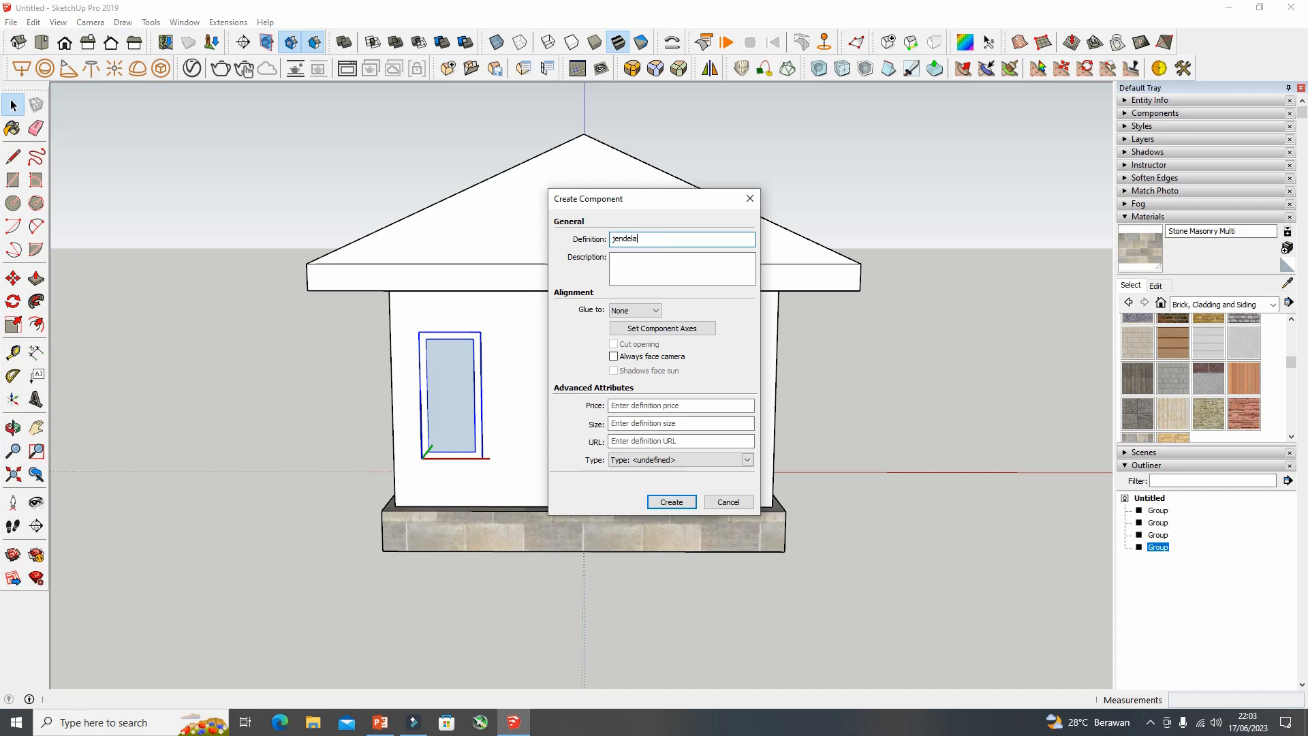
pyautogui.click(672, 502)
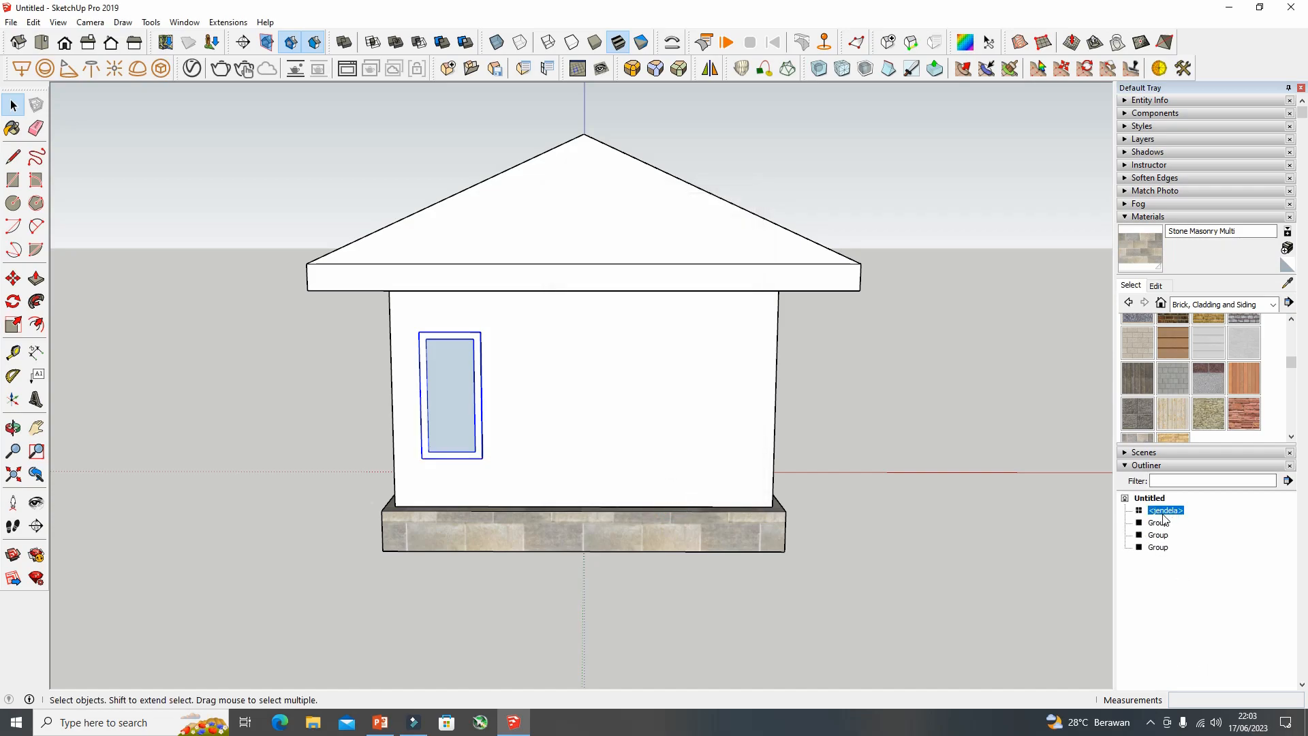
# Copy the window component about 0.49 m sideways along the front wall to form a pair
pyautogui.click(13, 278)
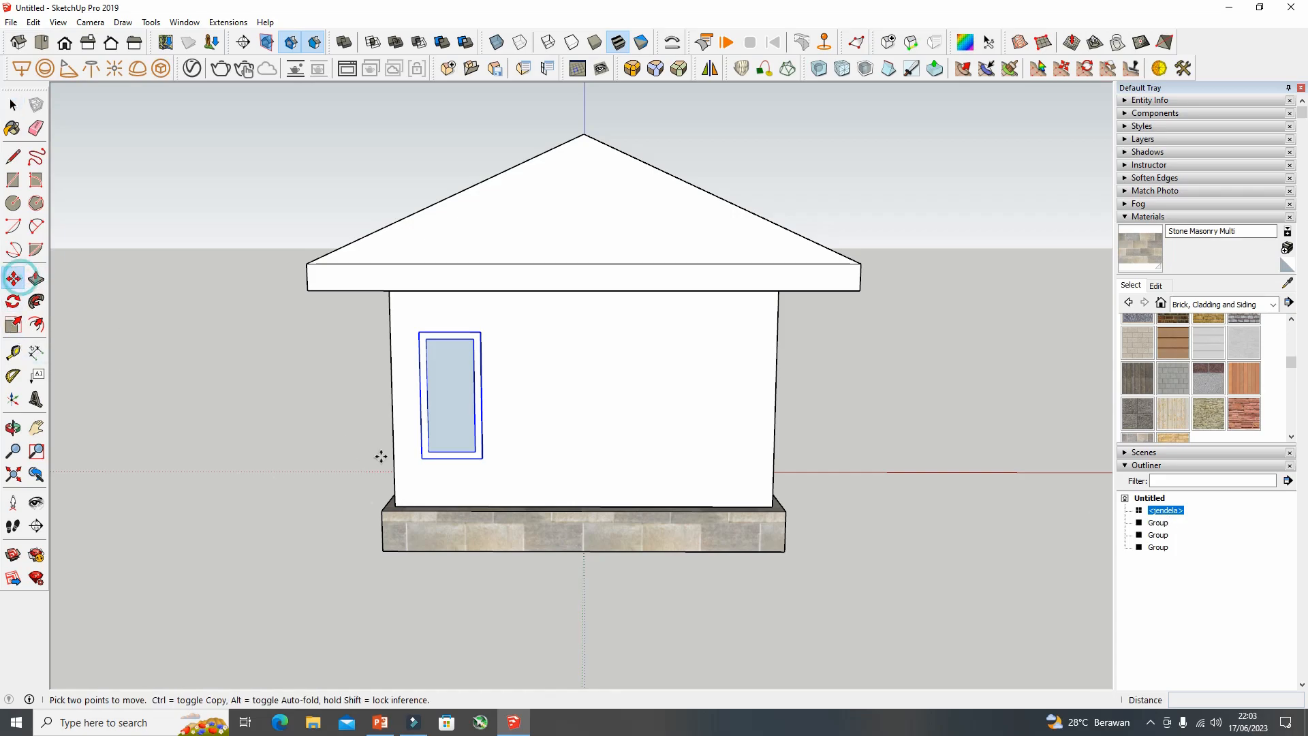
pyautogui.click(423, 459)
pyautogui.press('ctrl')
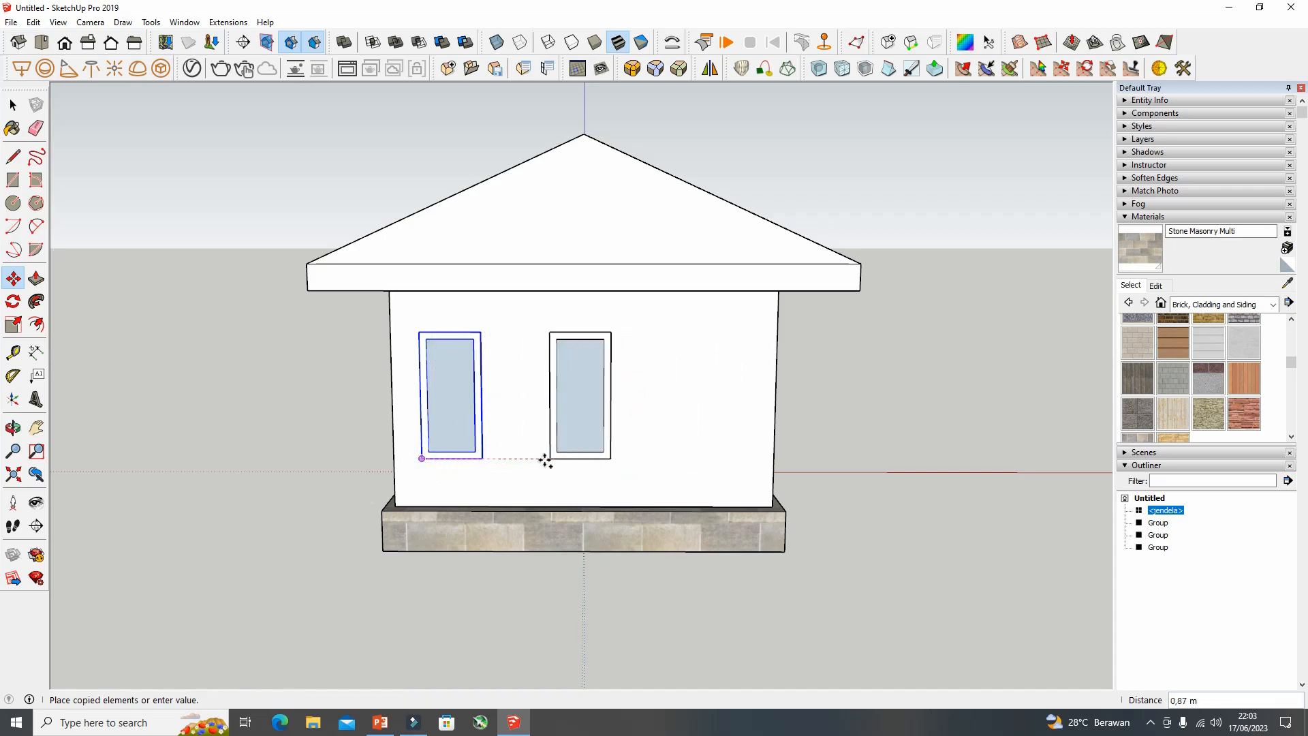
pyautogui.click(495, 462)
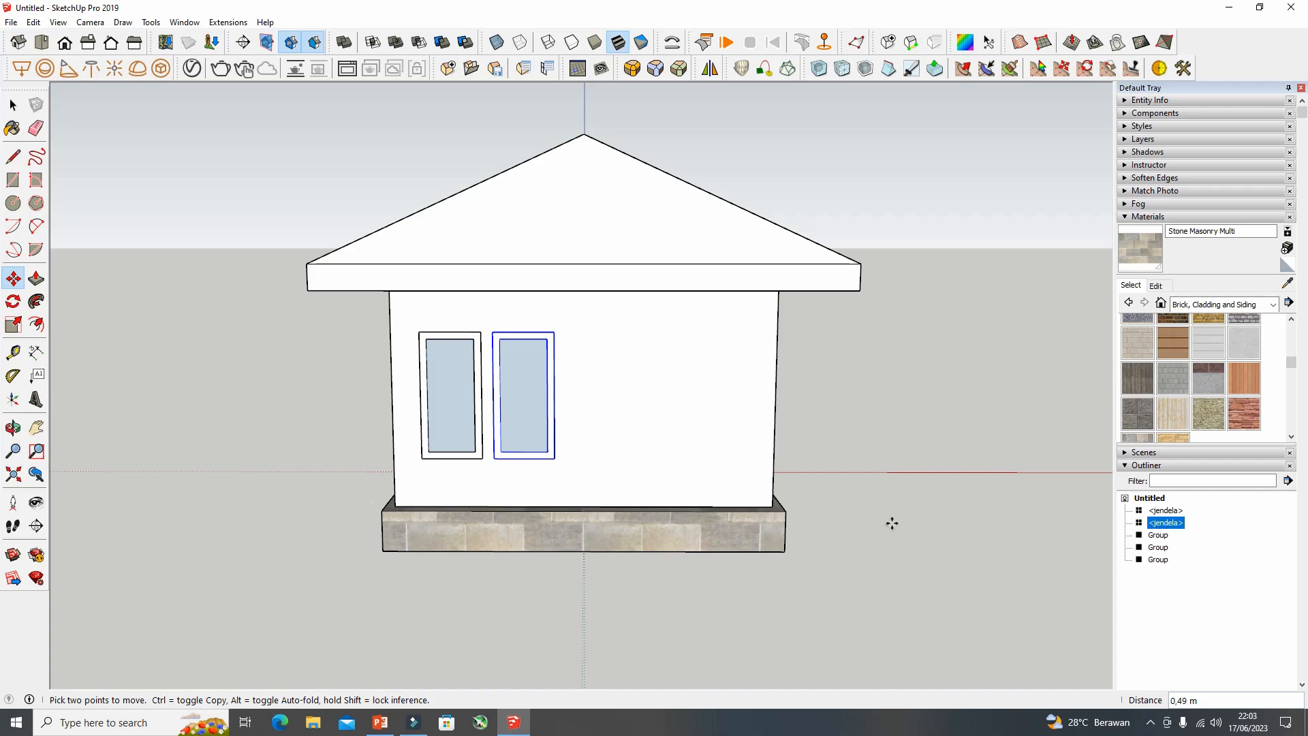
# Copy the second window past the front corner and move the copy back along the adjoining side wall
pyautogui.moveTo(572, 457); pyautogui.dragTo(681, 468, button='middle')
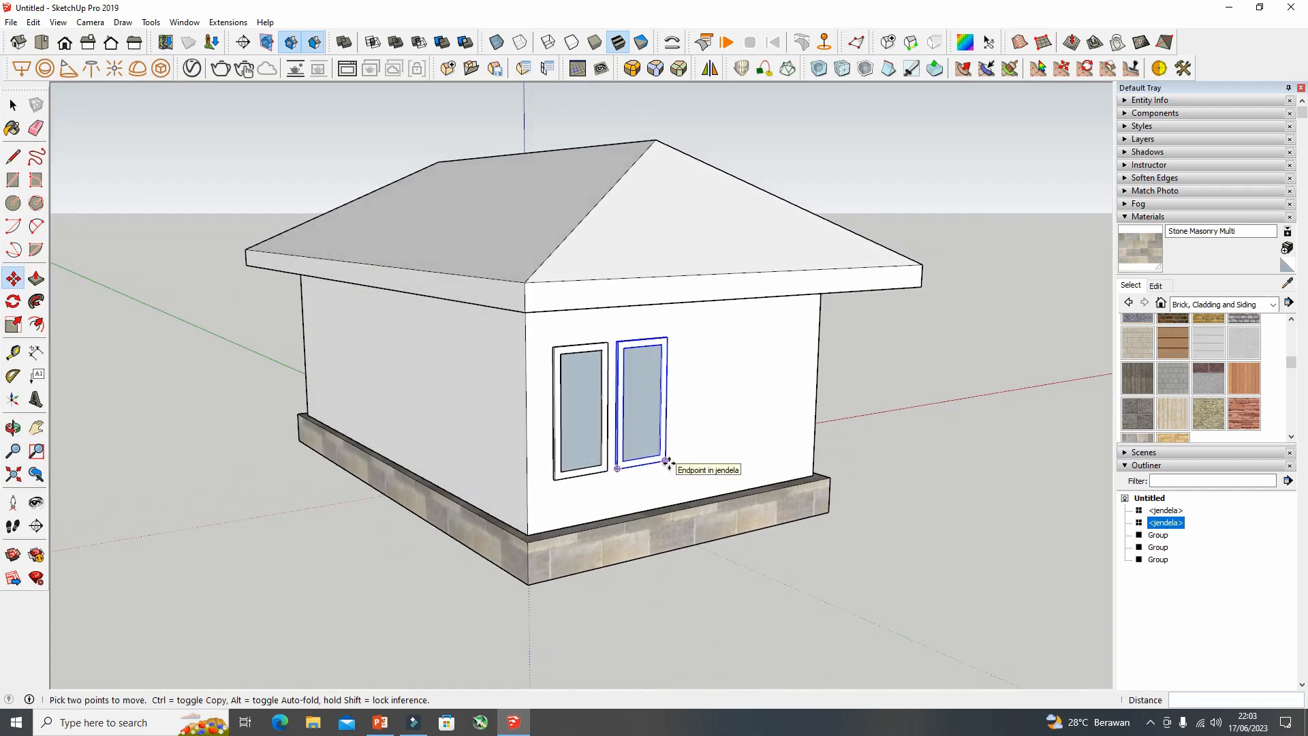
pyautogui.click(666, 462)
pyautogui.press('ctrl')
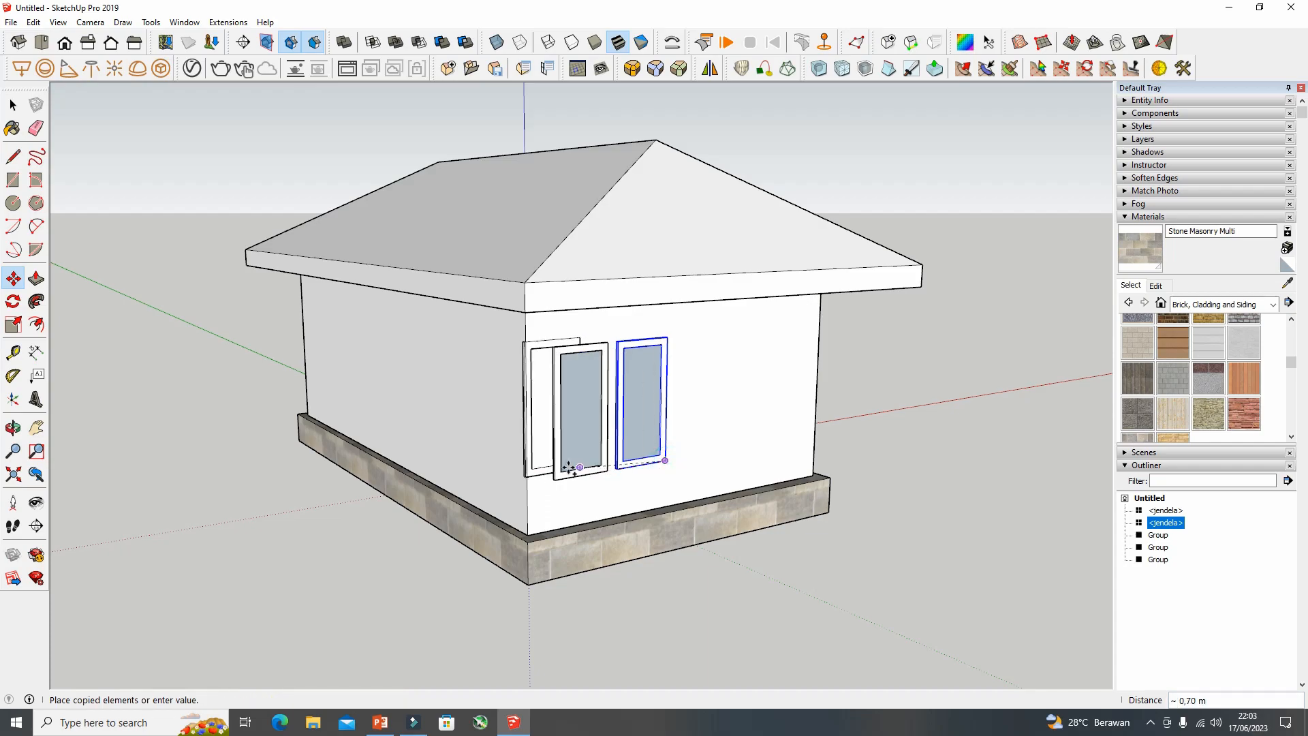
pyautogui.click(527, 486)
pyautogui.moveTo(632, 545); pyautogui.dragTo(775, 563, button='middle')
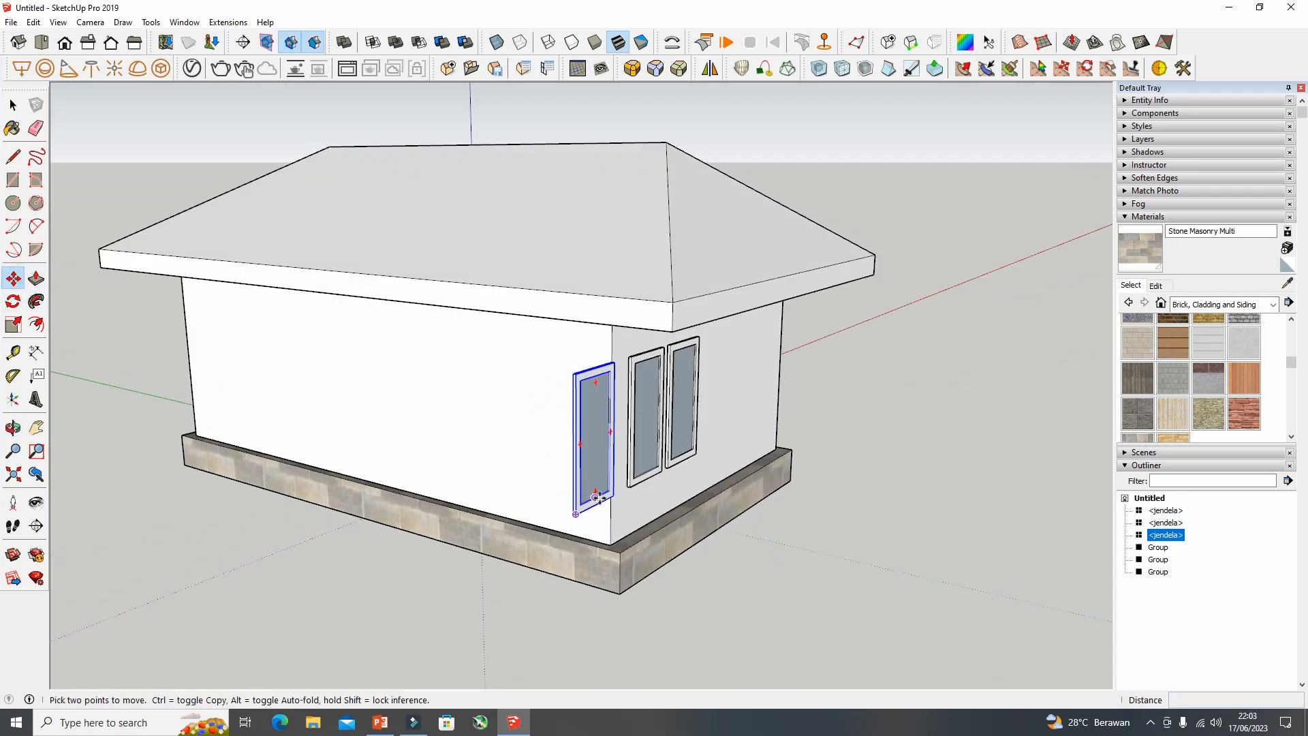
pyautogui.click(599, 540)
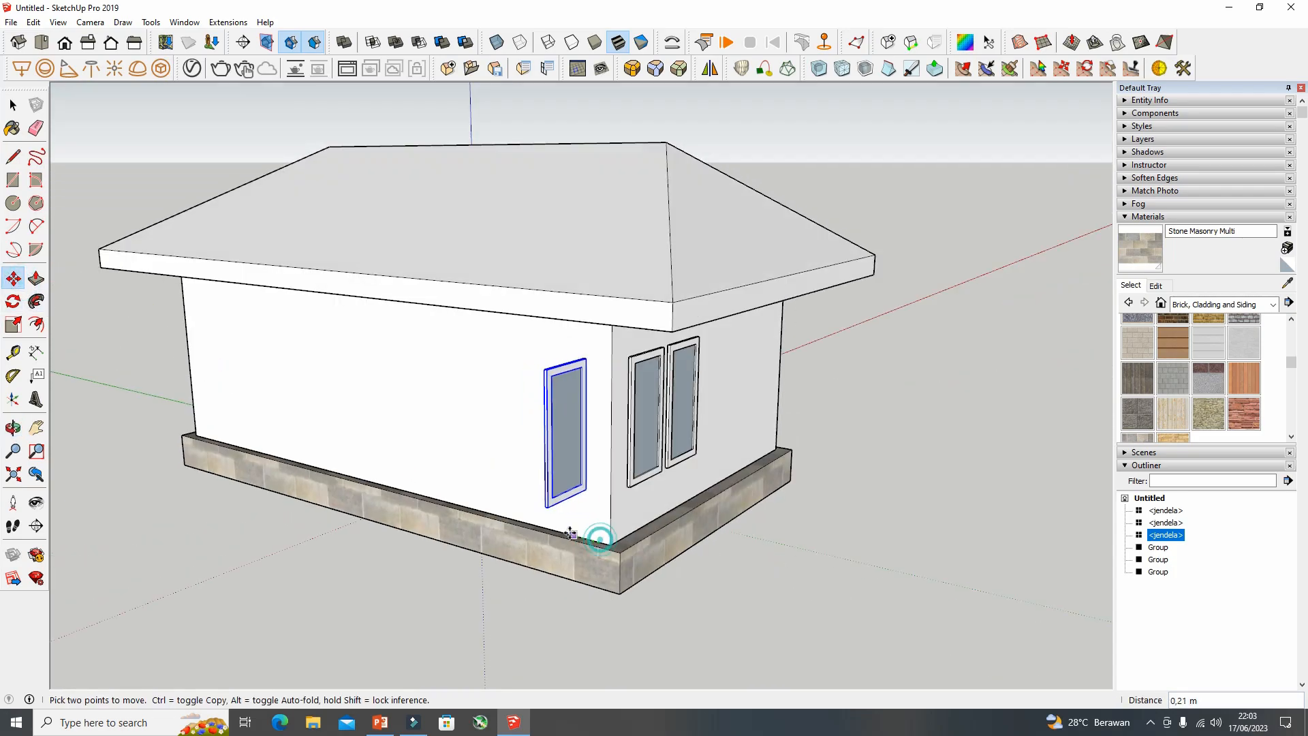
pyautogui.click(495, 525)
# Rotate the copied window 90° about a vertical axis at its lower corner to align it with the side wall
pyautogui.click(13, 301)
pyautogui.scroll(3, 504, 437)
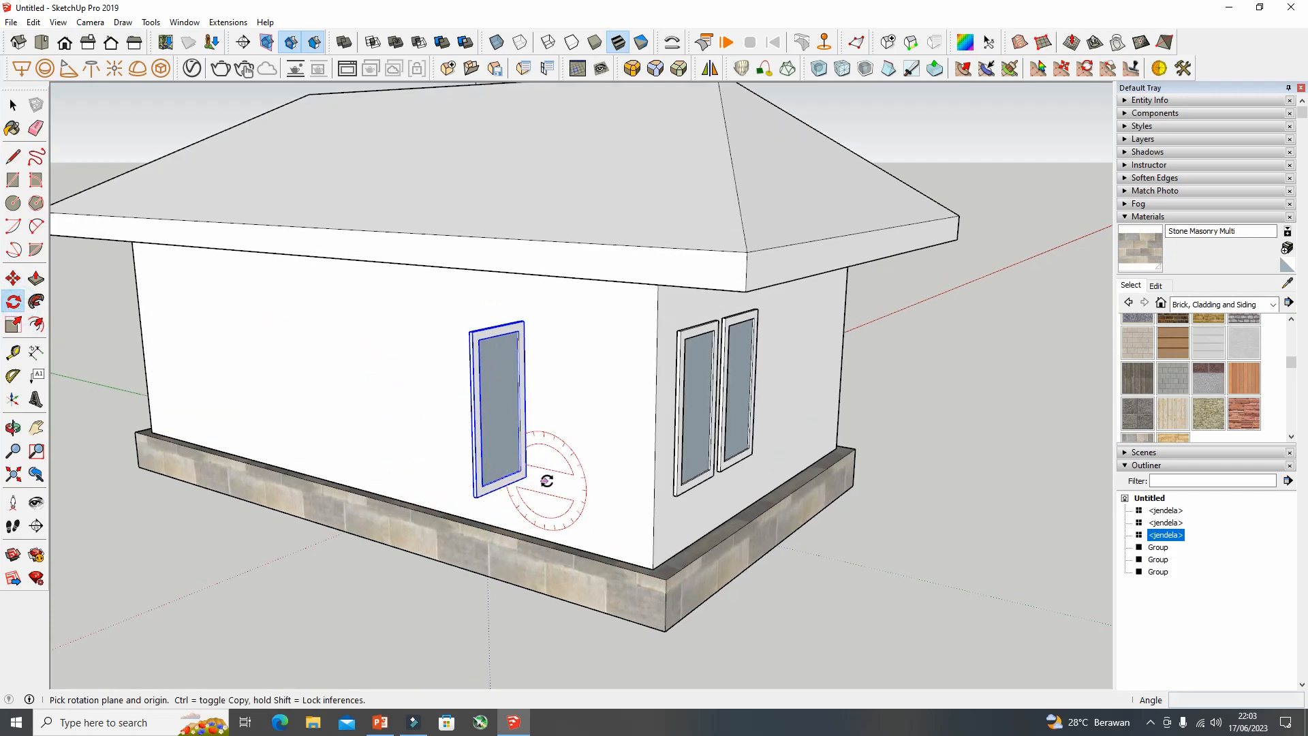
pyautogui.scroll(2, 524, 477)
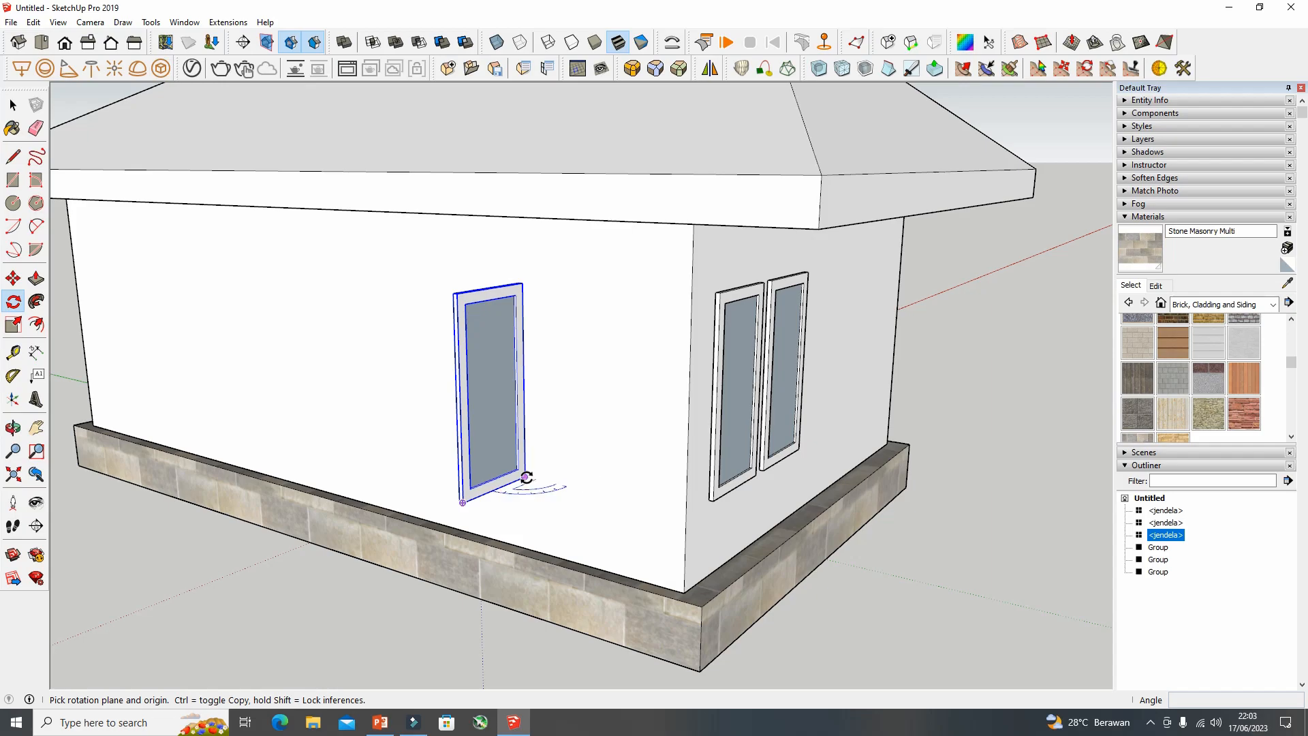
pyautogui.click(526, 477)
pyautogui.click(657, 500)
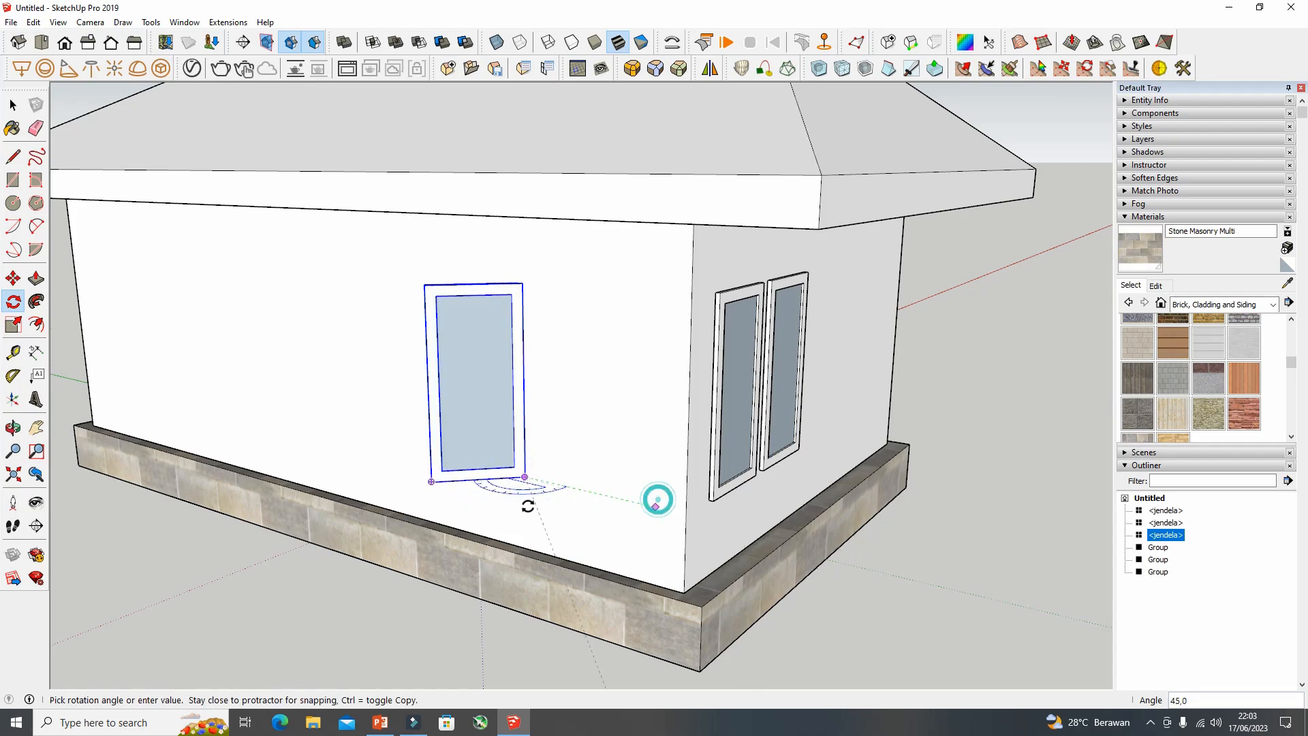
pyautogui.click(494, 496)
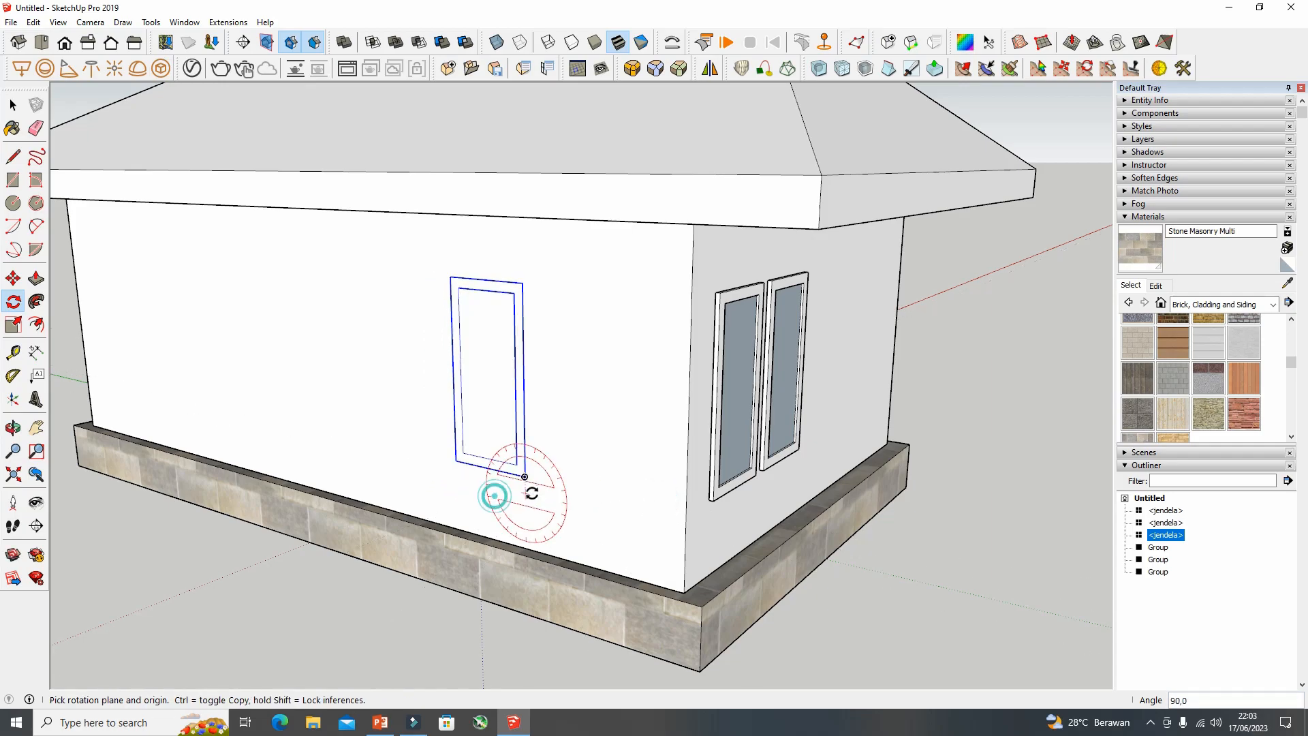
# Move the rotated window about 0.08 m so it sits against the side wall
pyautogui.click(13, 278)
pyautogui.scroll(1, 492, 488)
pyautogui.click(536, 477)
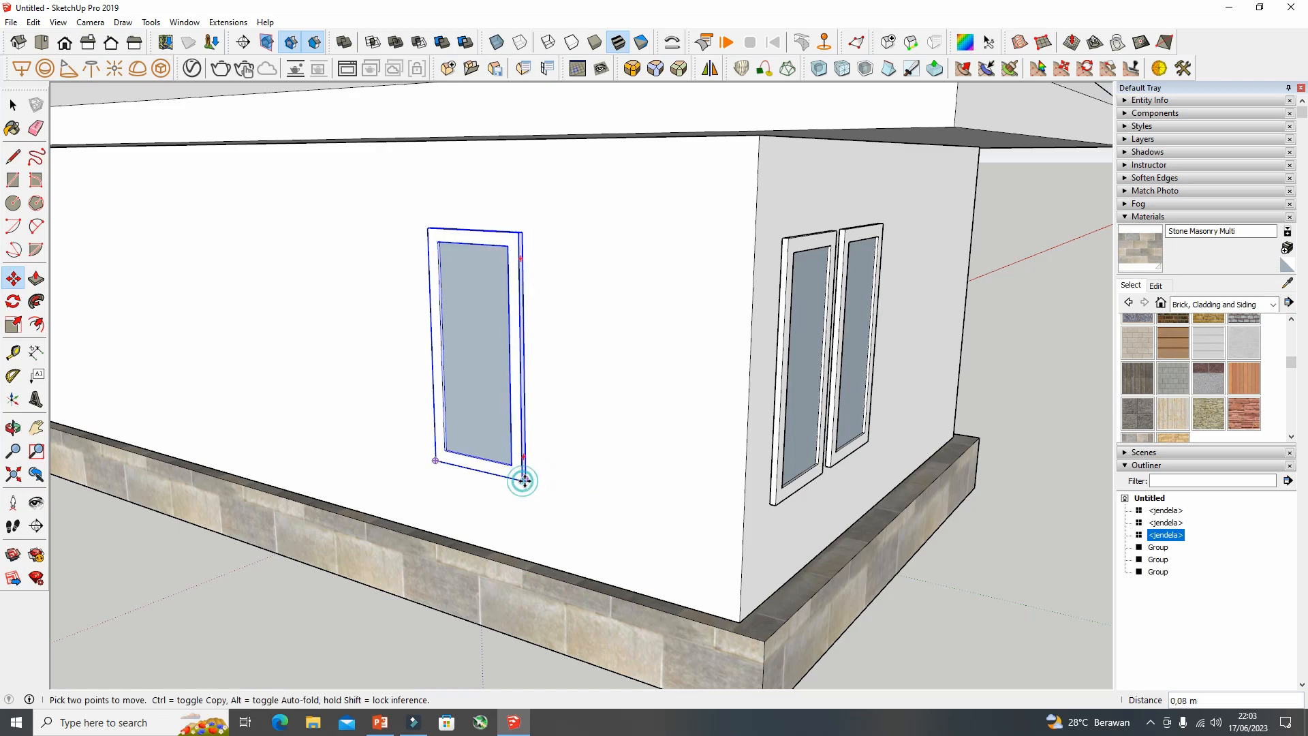
pyautogui.scroll(2, 523, 477)
pyautogui.scroll(-5, 520, 477)
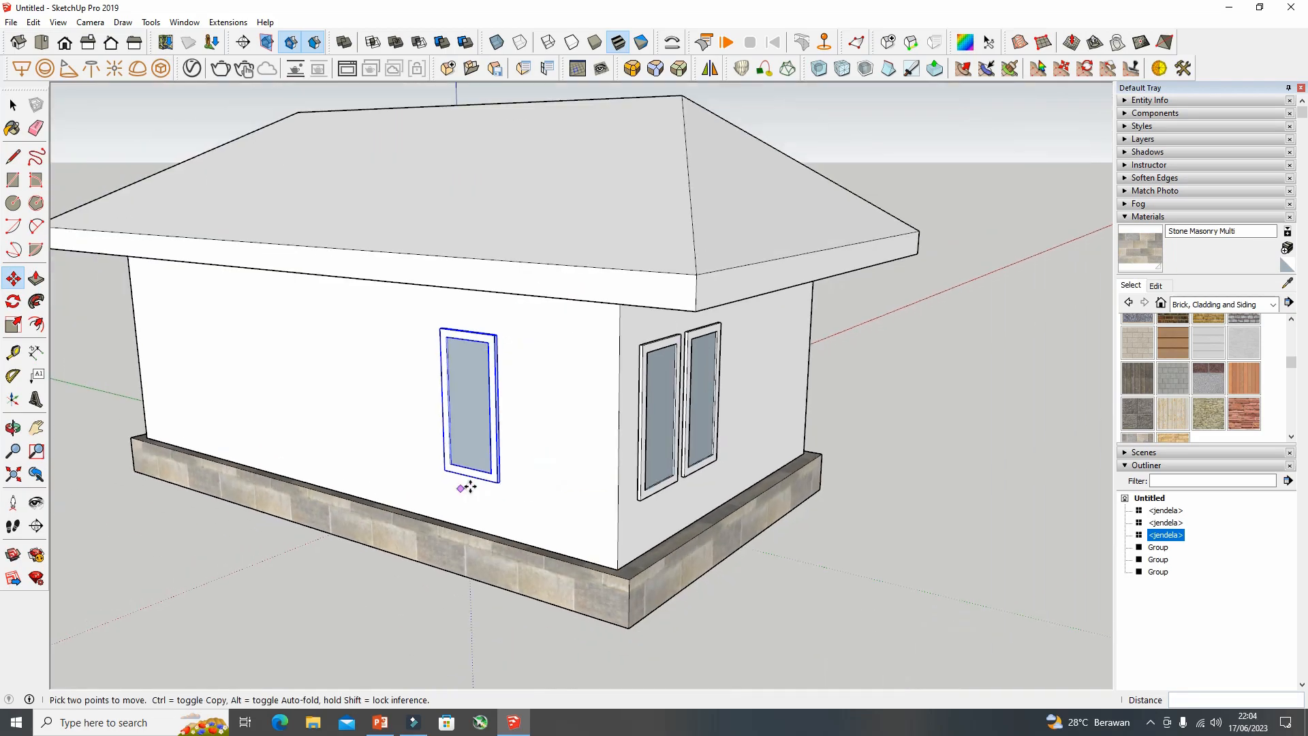
# Hide the front-wall window component nearest the side-wall corner
pyautogui.moveTo(458, 488); pyautogui.dragTo(768, 488, button='middle')
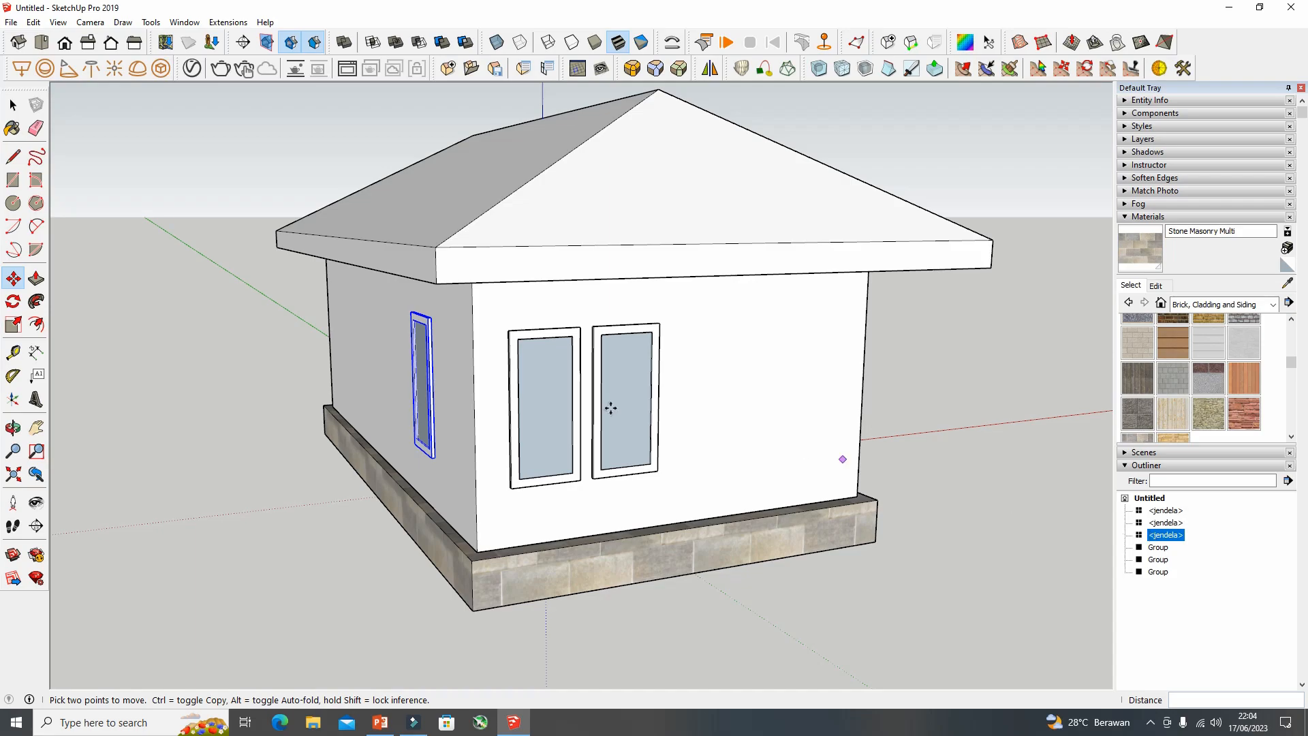
pyautogui.click(15, 108)
pyautogui.scroll(-3, 292, 432)
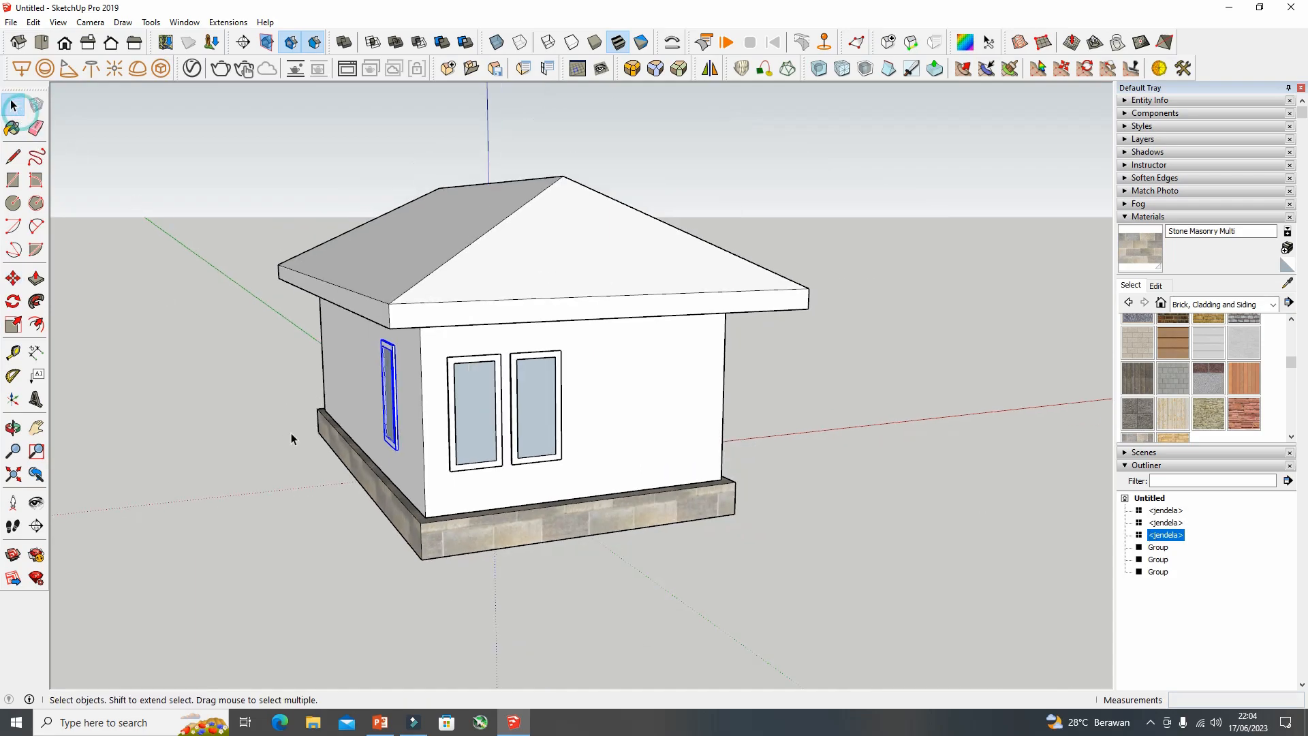
pyautogui.moveTo(338, 376); pyautogui.dragTo(682, 388, button='middle')
pyautogui.scroll(2, 902, 406)
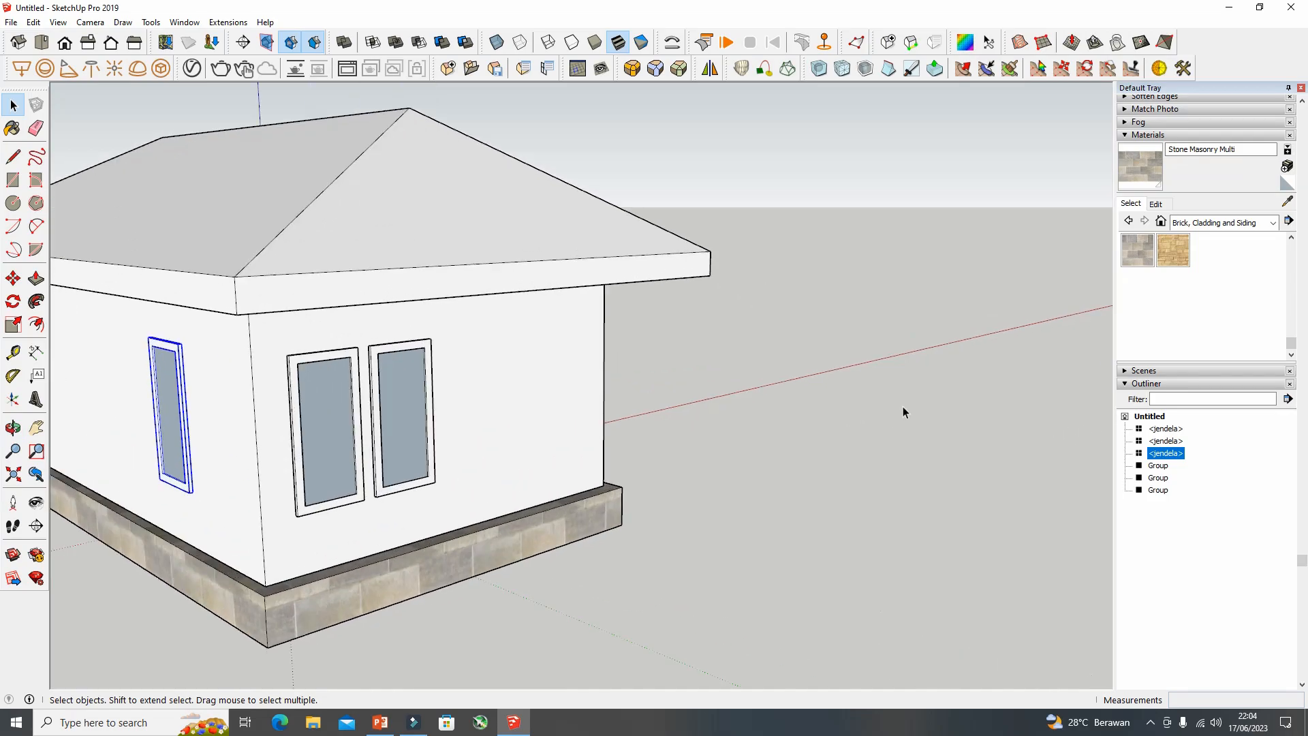
pyautogui.scroll(-3, 902, 406)
pyautogui.moveTo(1105, 420); pyautogui.dragTo(1066, 423, button='middle')
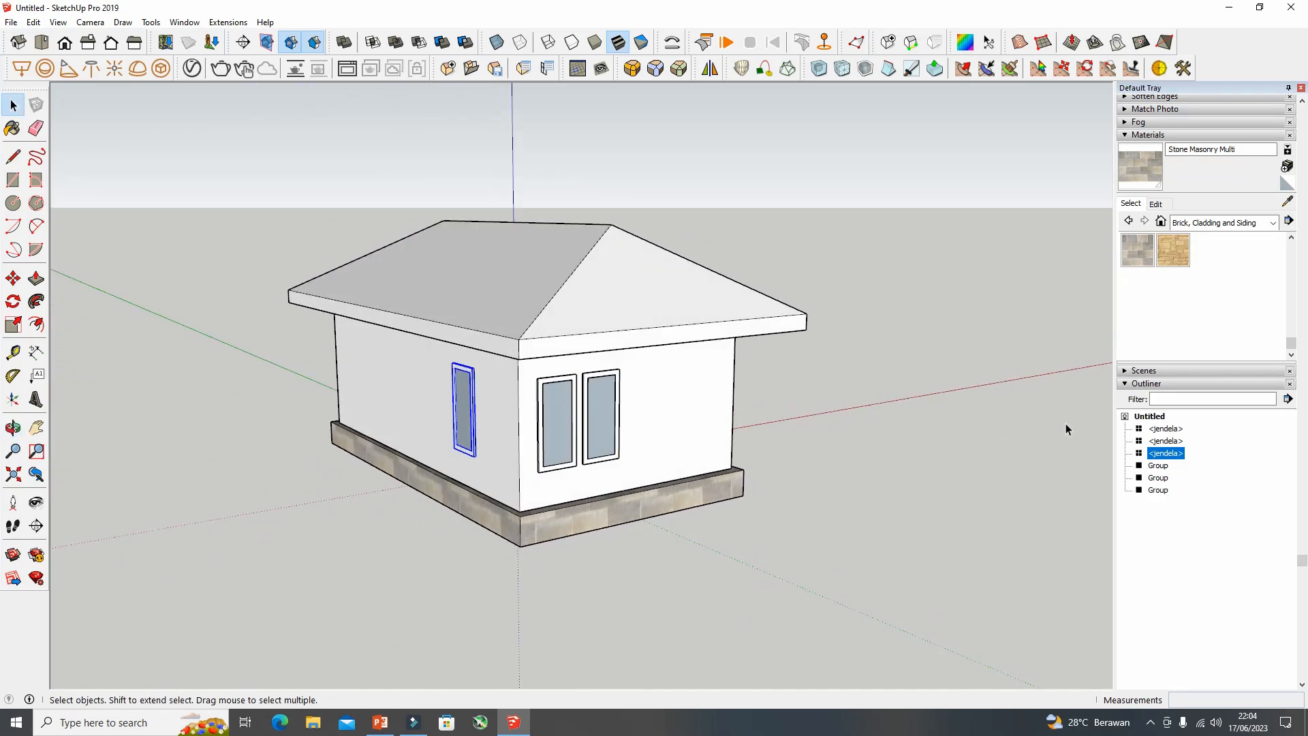
pyautogui.rightClick(1142, 434)
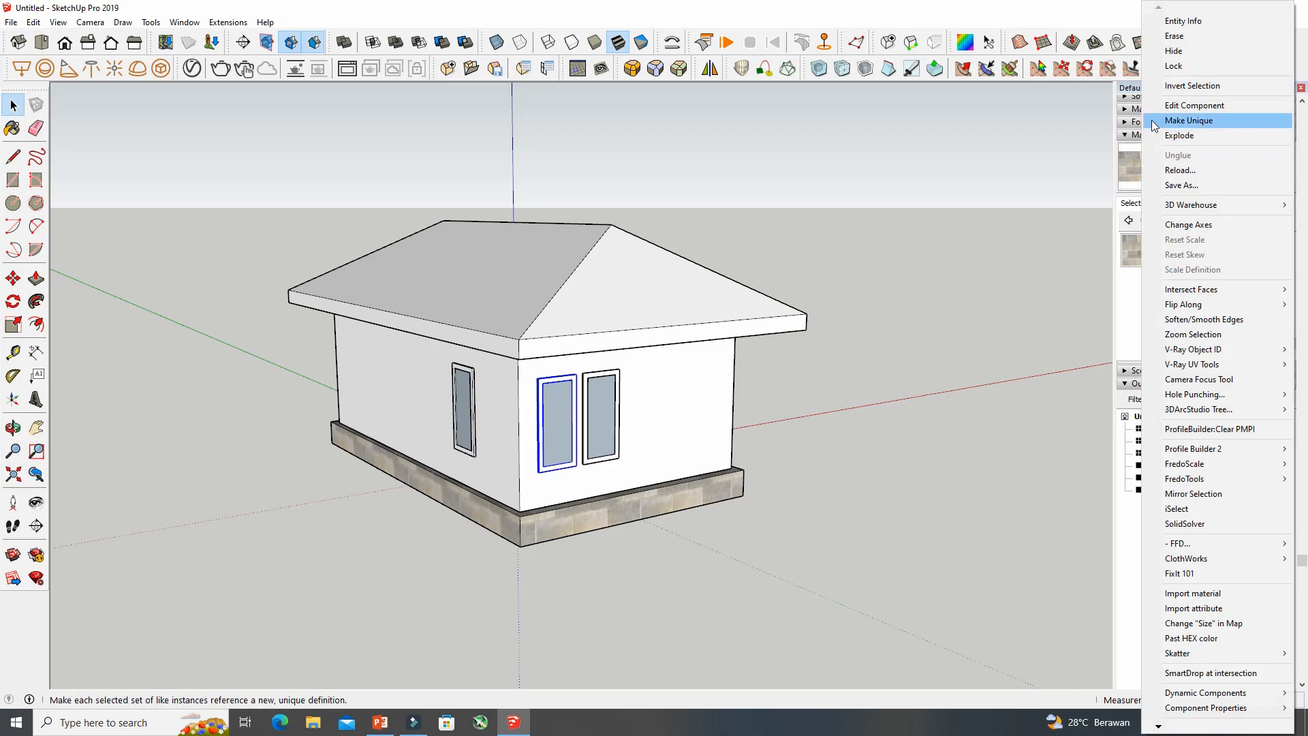
pyautogui.click(1162, 48)
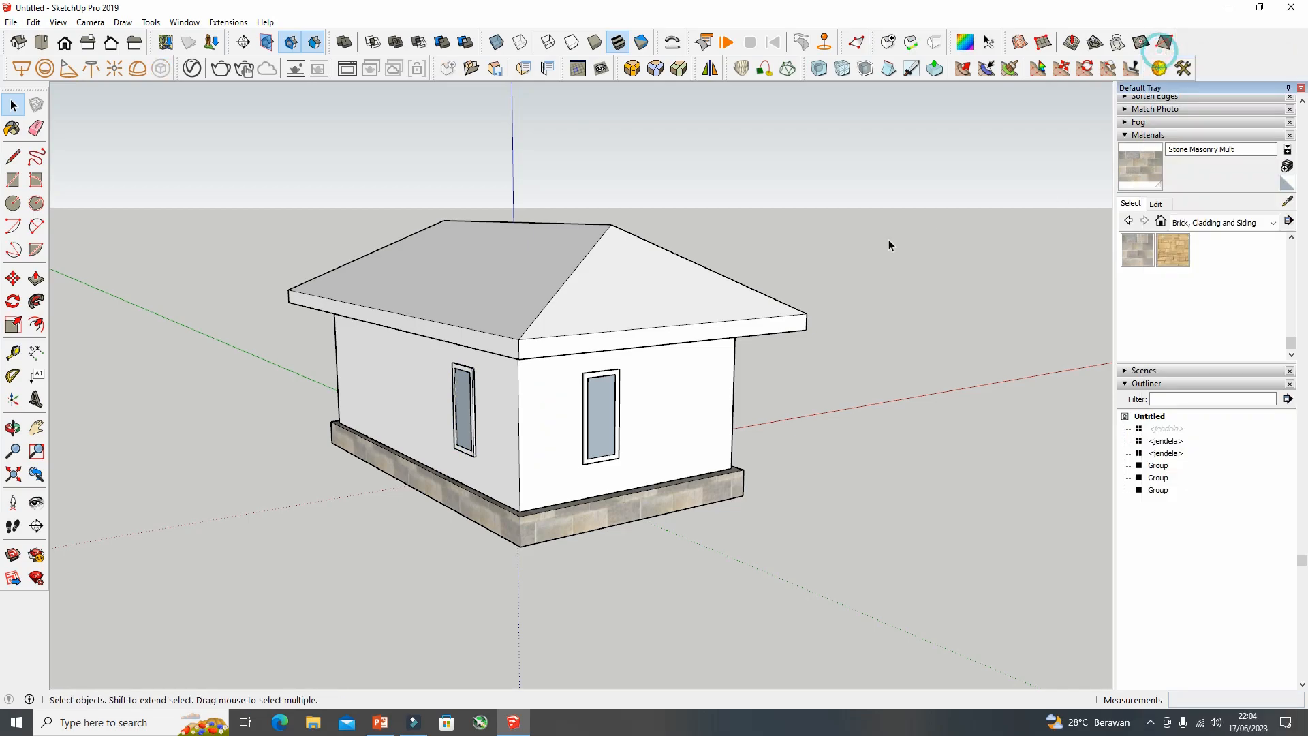
# Hide the other front-wall window component through the Outliner and show it again
pyautogui.rightClick(1139, 440)
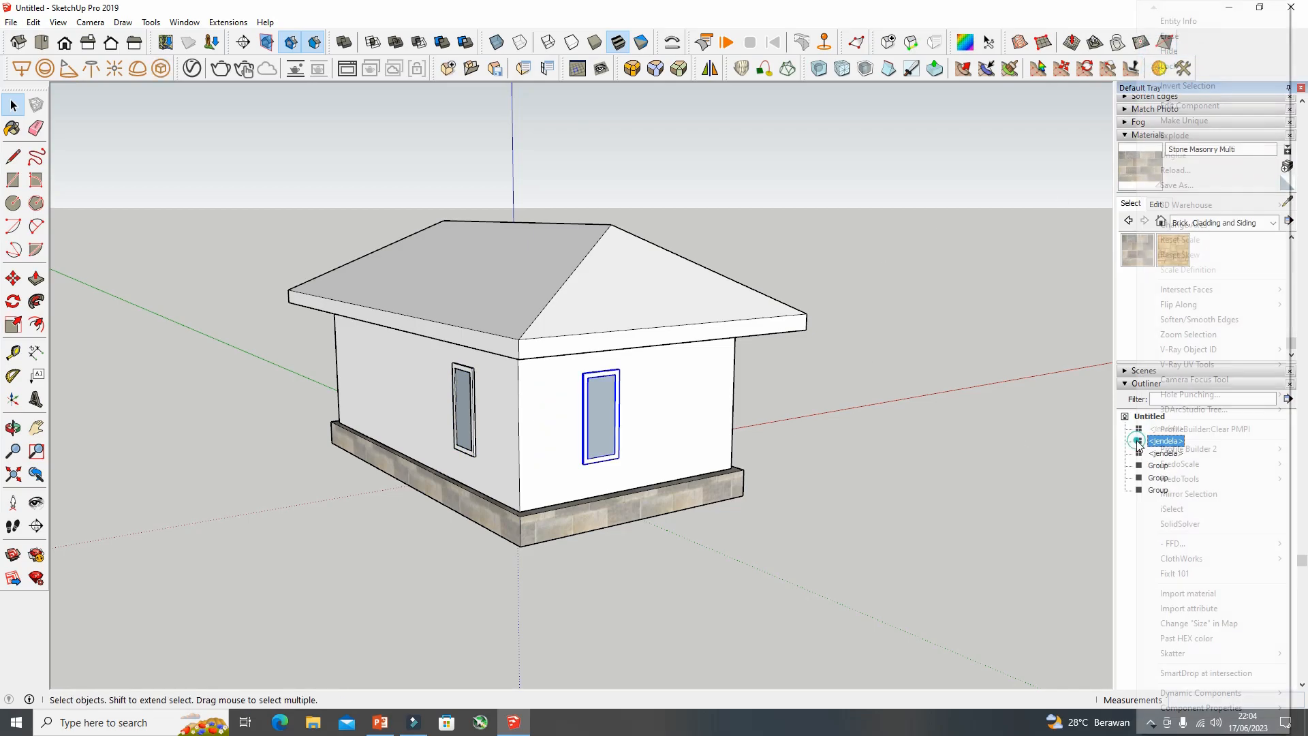
pyautogui.click(1162, 47)
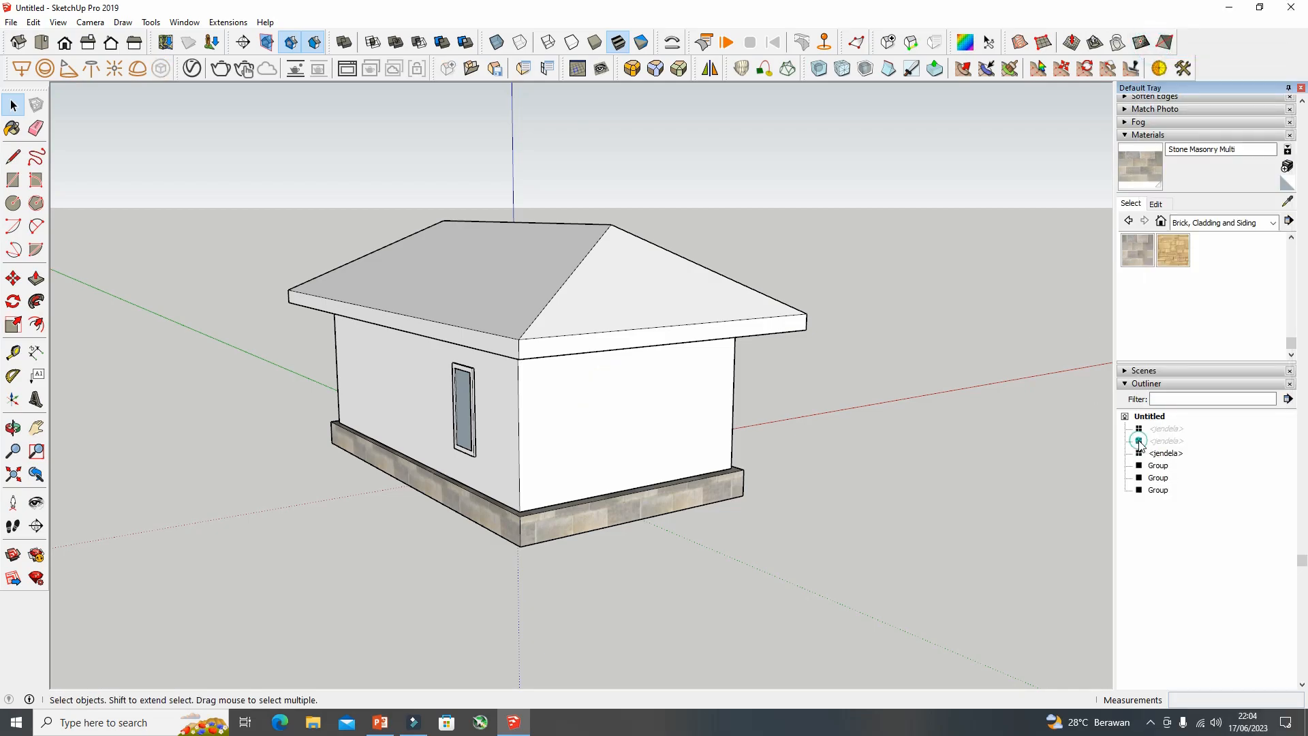
pyautogui.rightClick(1139, 441)
pyautogui.click(1162, 49)
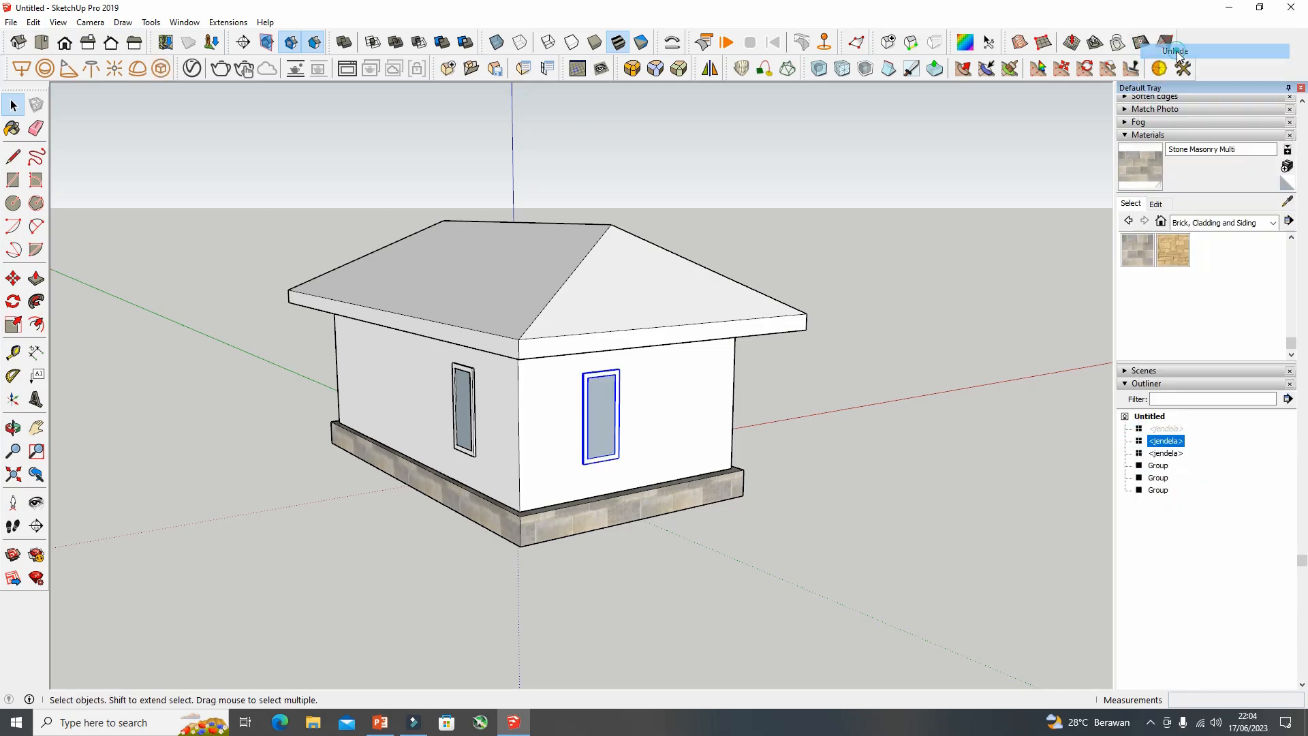
# Unhide the front-wall window component nearest the side-wall corner
pyautogui.rightClick(1140, 429)
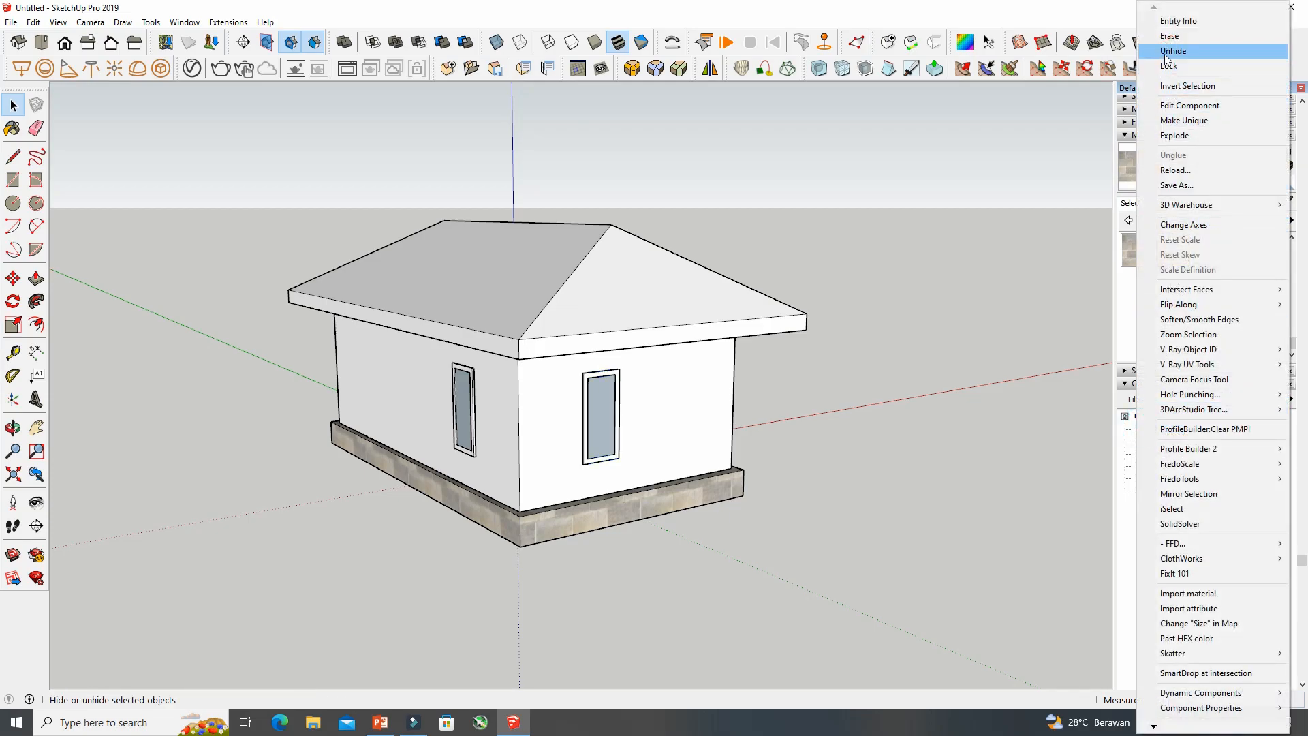
pyautogui.click(1166, 52)
pyautogui.moveTo(945, 511); pyautogui.dragTo(752, 472, button='middle')
pyautogui.click(701, 382)
pyautogui.click(666, 307)
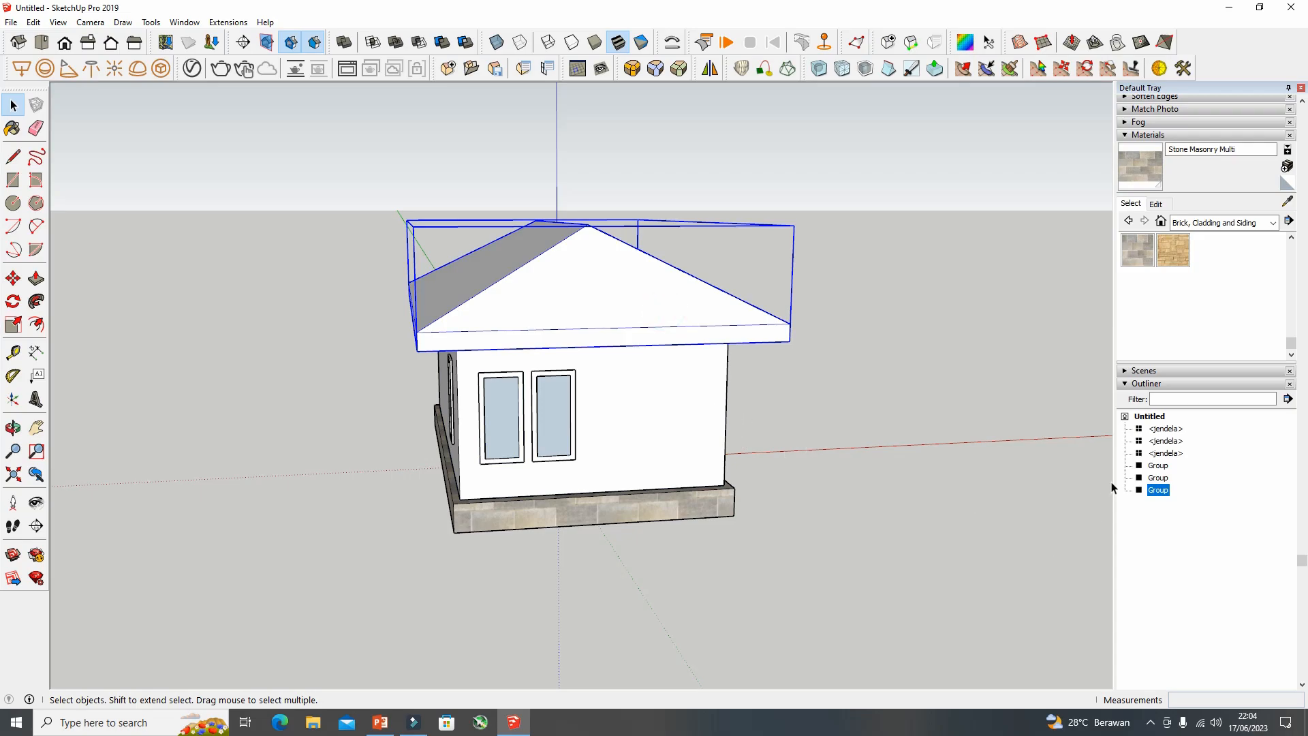
pyautogui.rightClick(1156, 492)
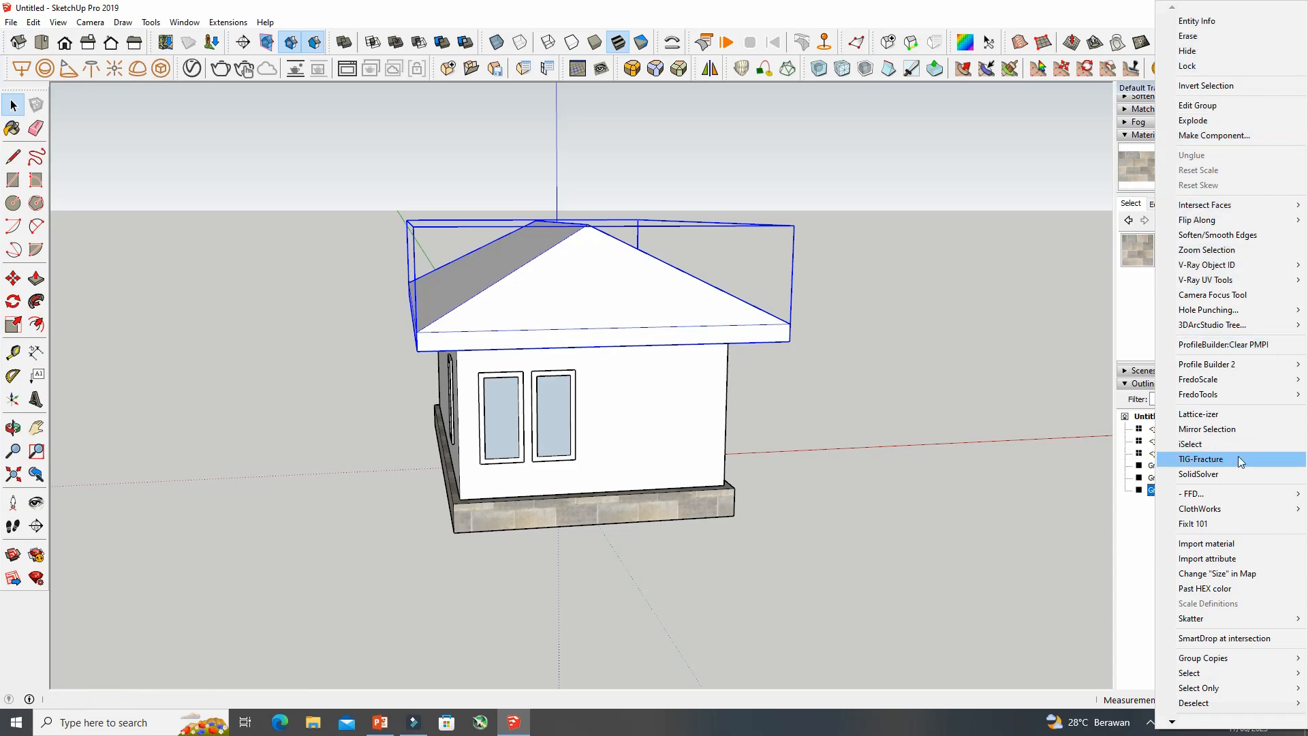
pyautogui.click(852, 447)
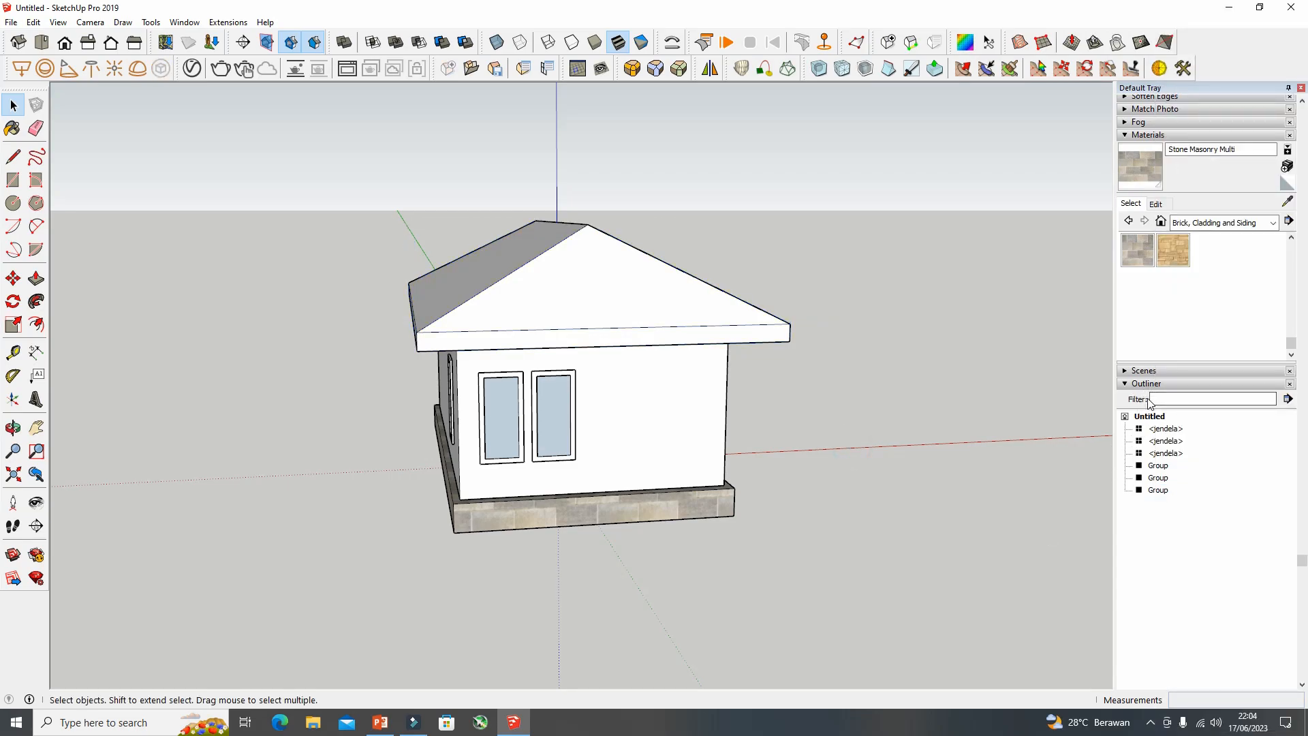
pyautogui.moveTo(898, 443); pyautogui.dragTo(634, 448, button='middle')
pyautogui.moveTo(878, 419); pyautogui.dragTo(893, 462, button='middle')
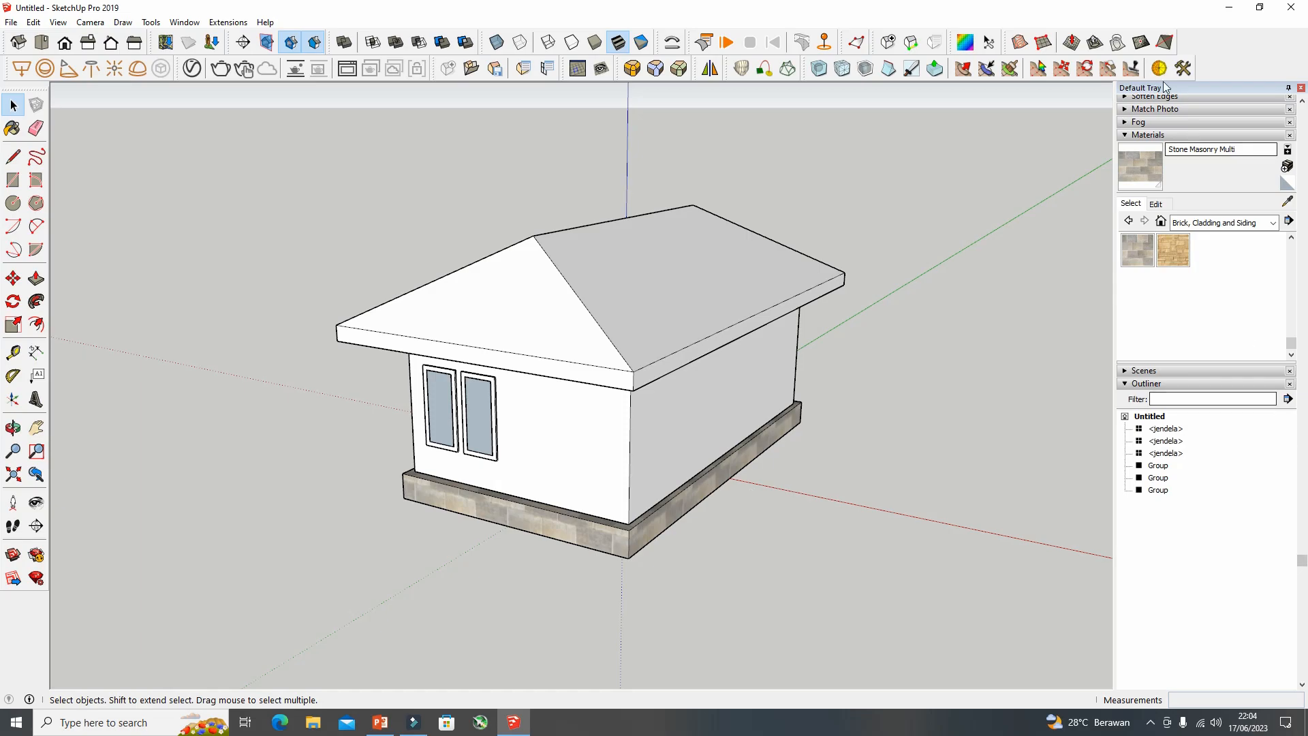
# Select the roof group and create a new layer named atap
pyautogui.click(1127, 135)
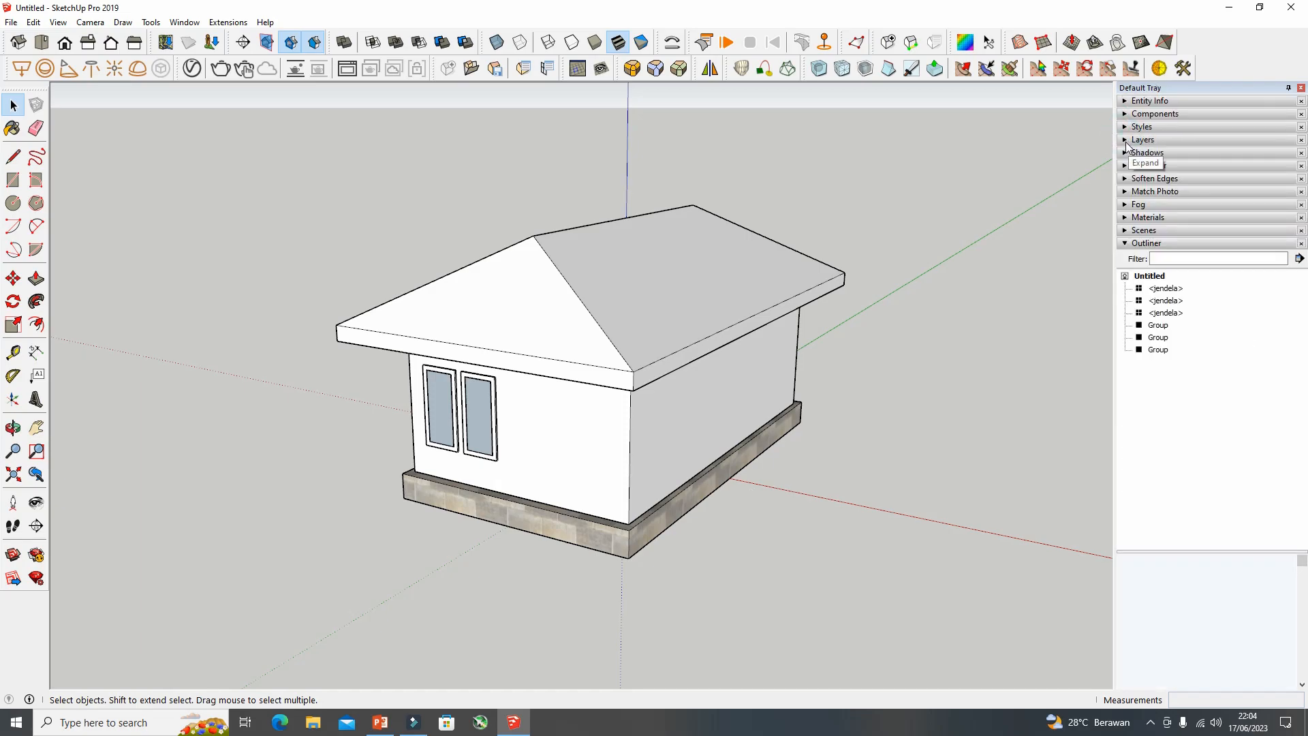
pyautogui.click(1126, 141)
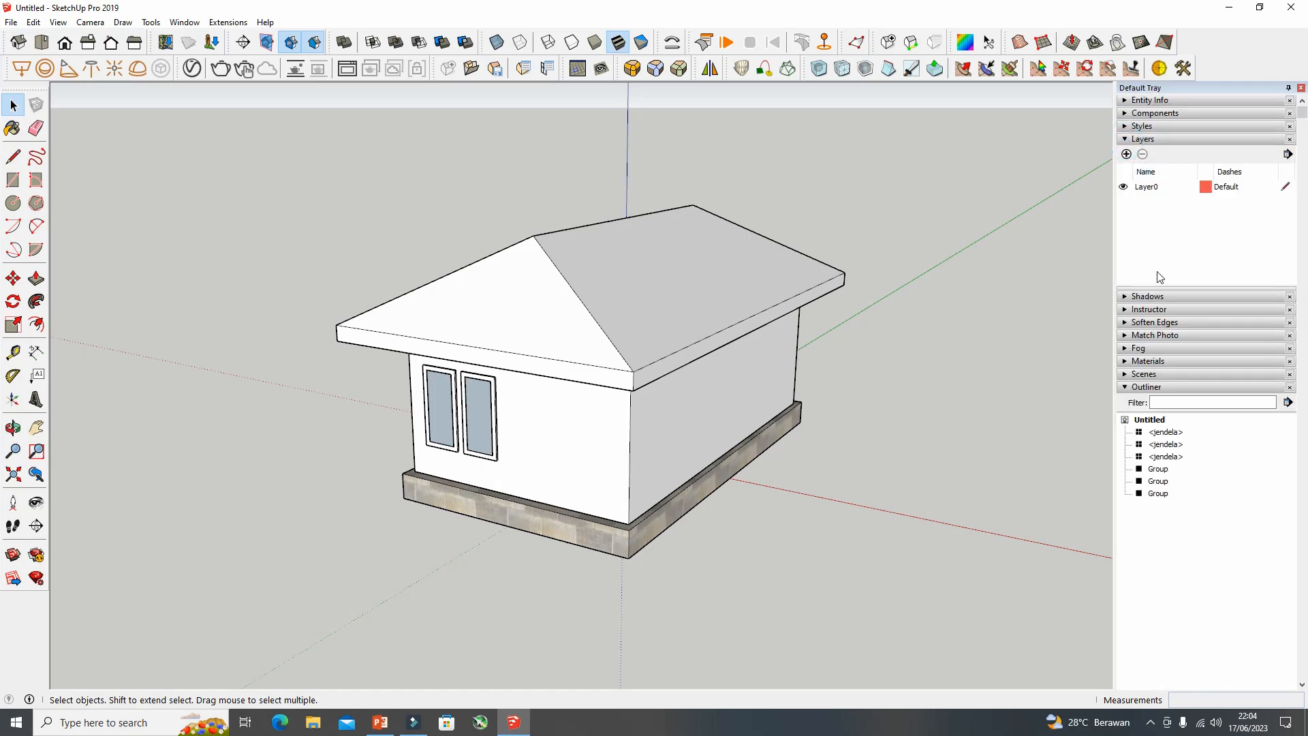
pyautogui.moveTo(436, 348); pyautogui.dragTo(635, 366, button='middle')
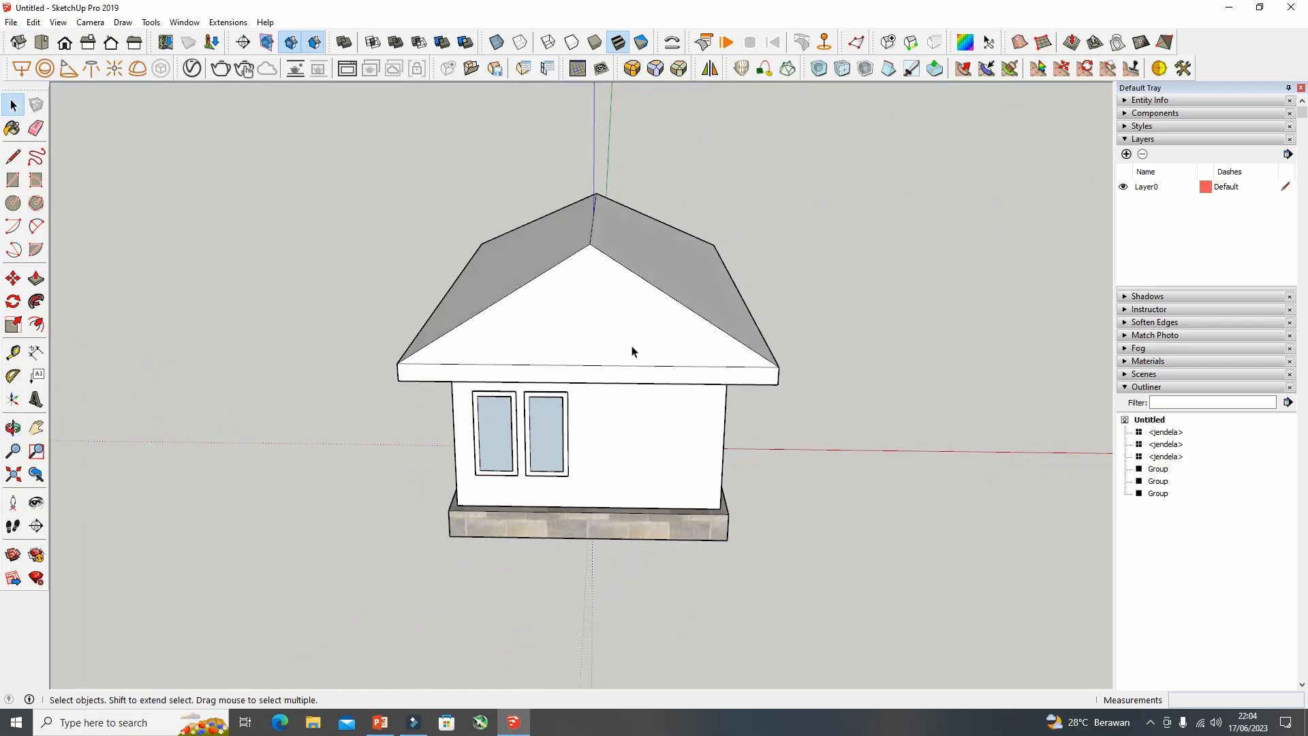
pyautogui.scroll(-1, 634, 344)
pyautogui.click(628, 332)
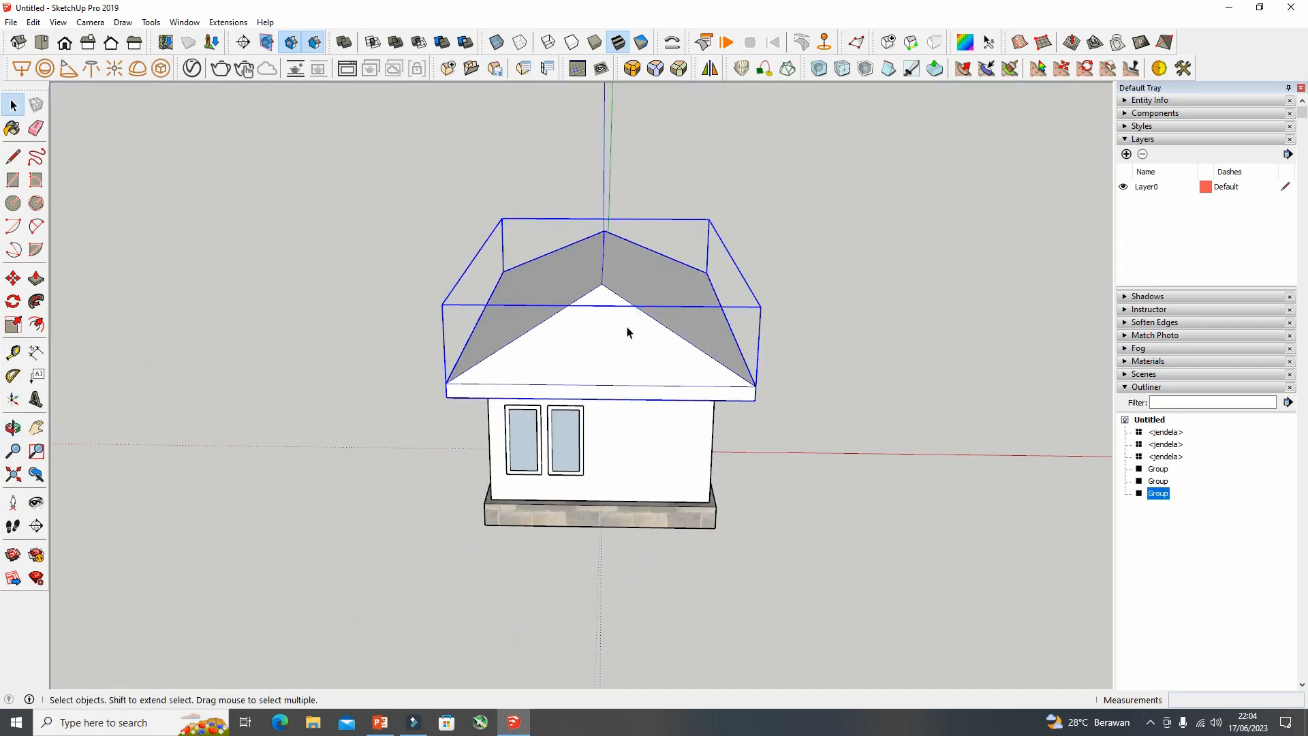
pyautogui.click(1126, 154)
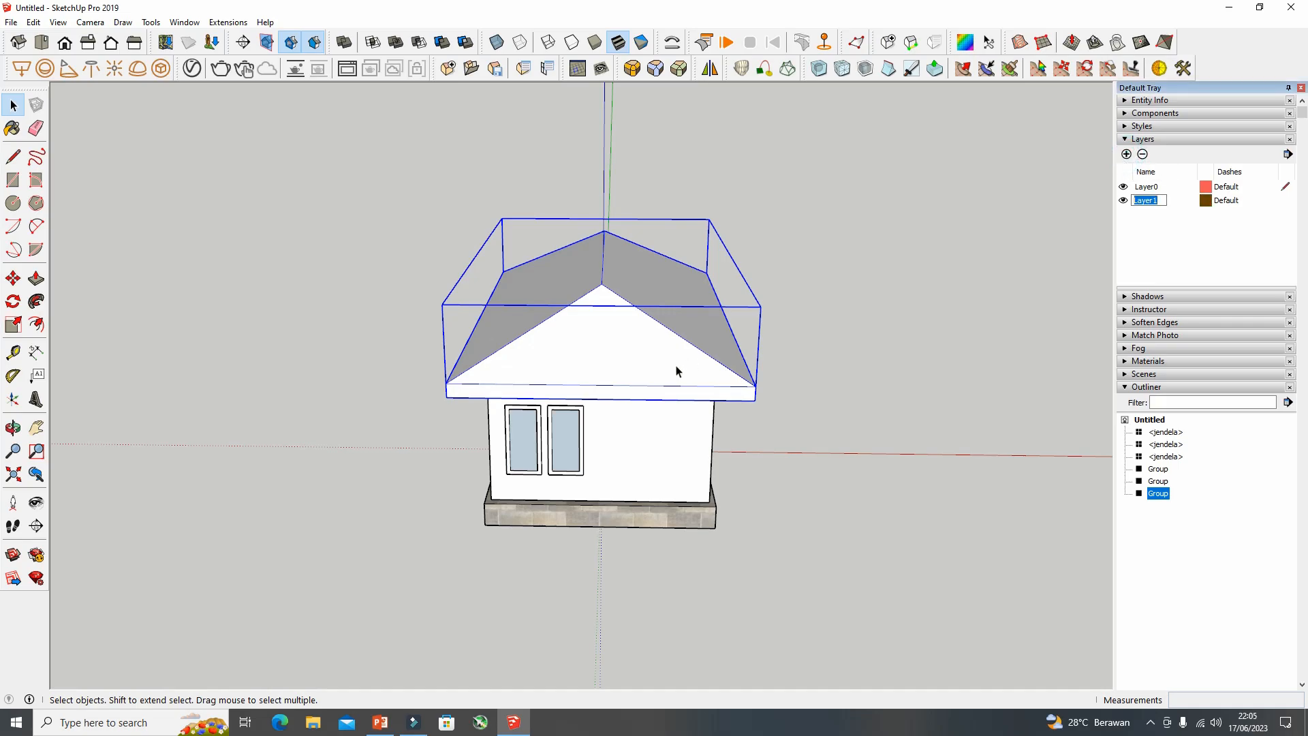
pyautogui.write('atap')
pyautogui.press('Return')
# Assign the selected roof group to the atap layer through its entity properties
pyautogui.click(1125, 101)
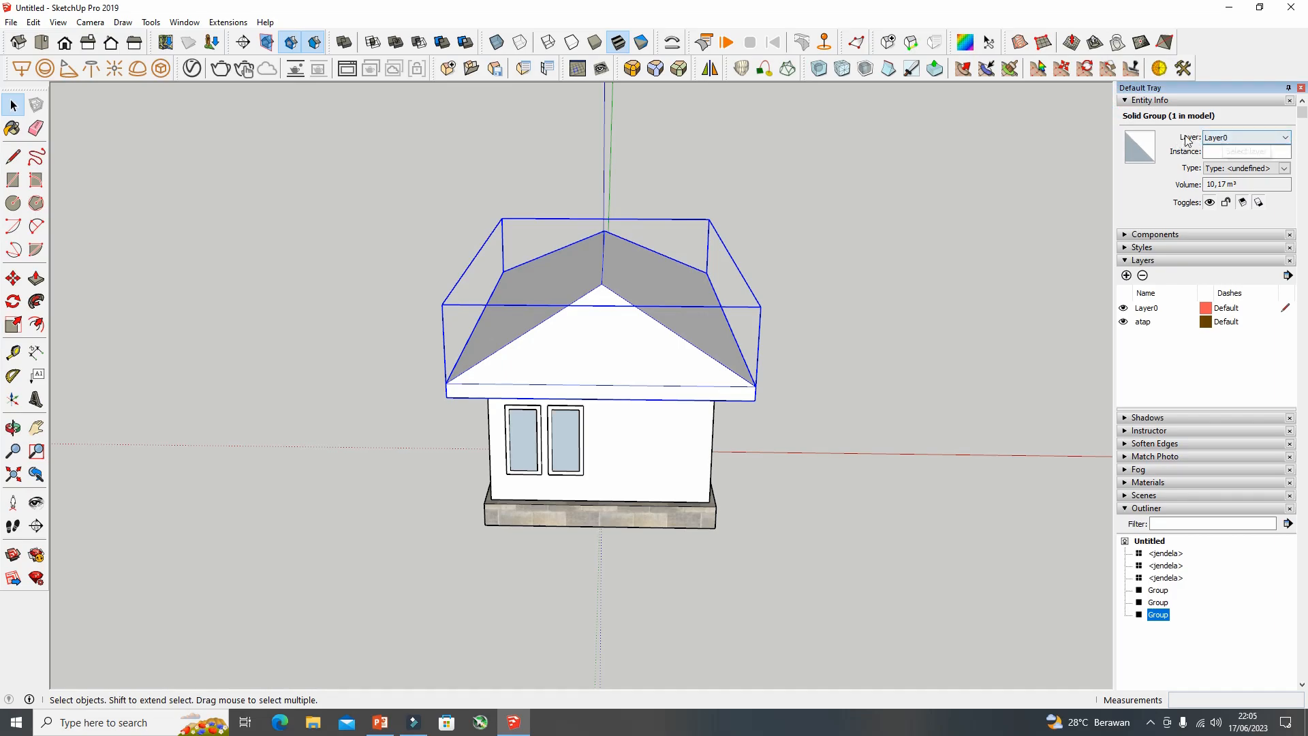
pyautogui.click(1285, 137)
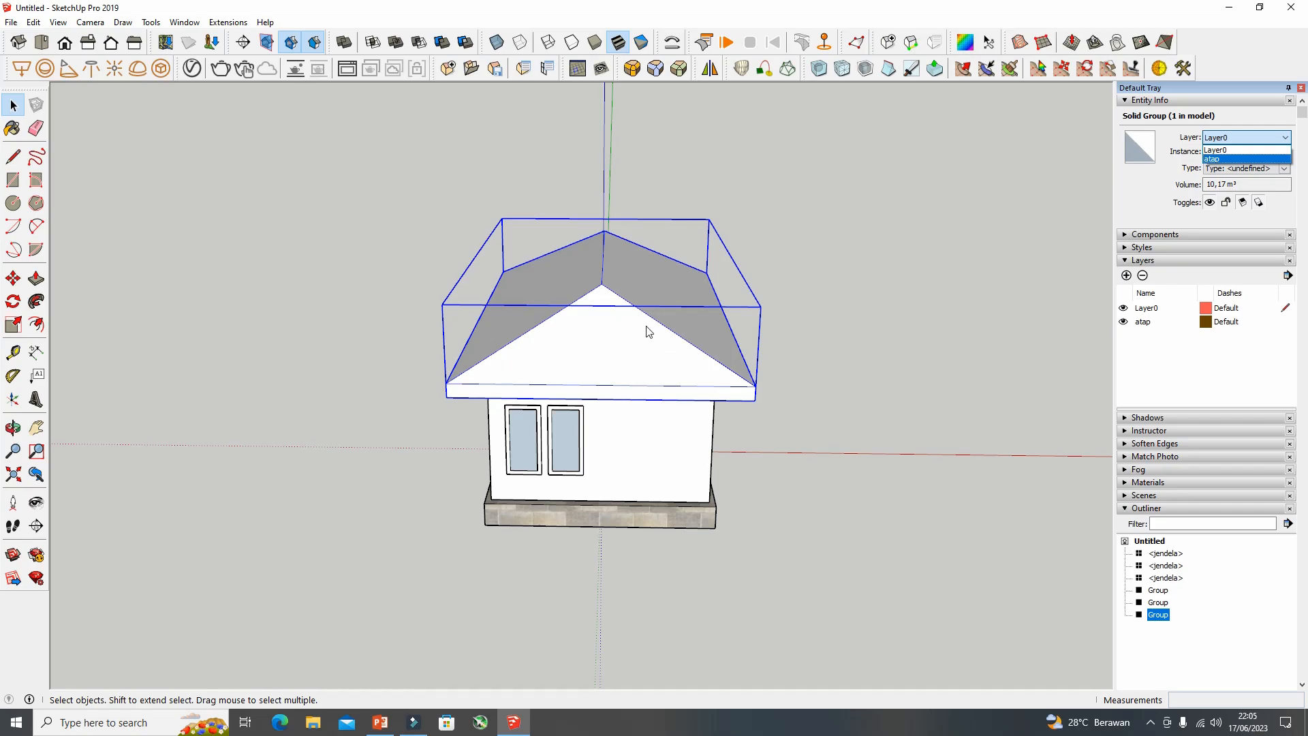
pyautogui.click(1213, 159)
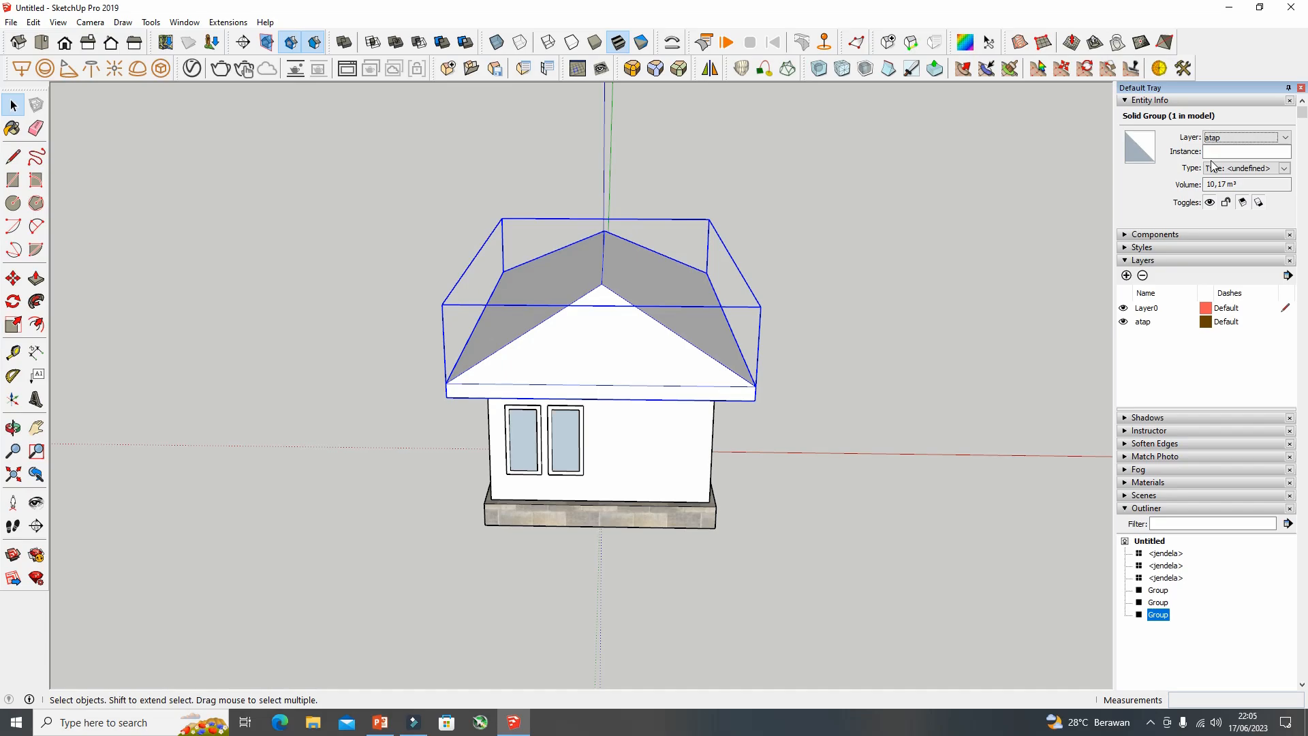
pyautogui.click(856, 255)
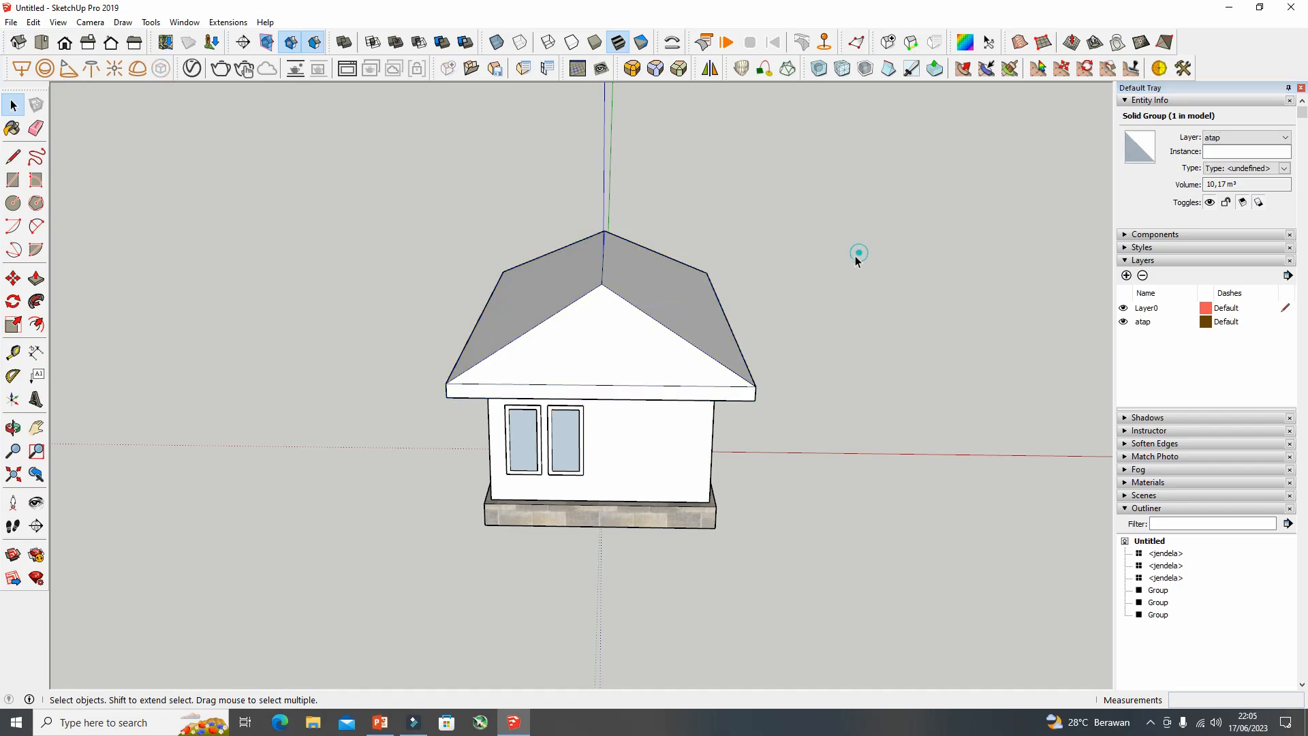
# Create a layer named dinding and assign the wall group to it
pyautogui.moveTo(616, 336); pyautogui.dragTo(650, 205, button='middle')
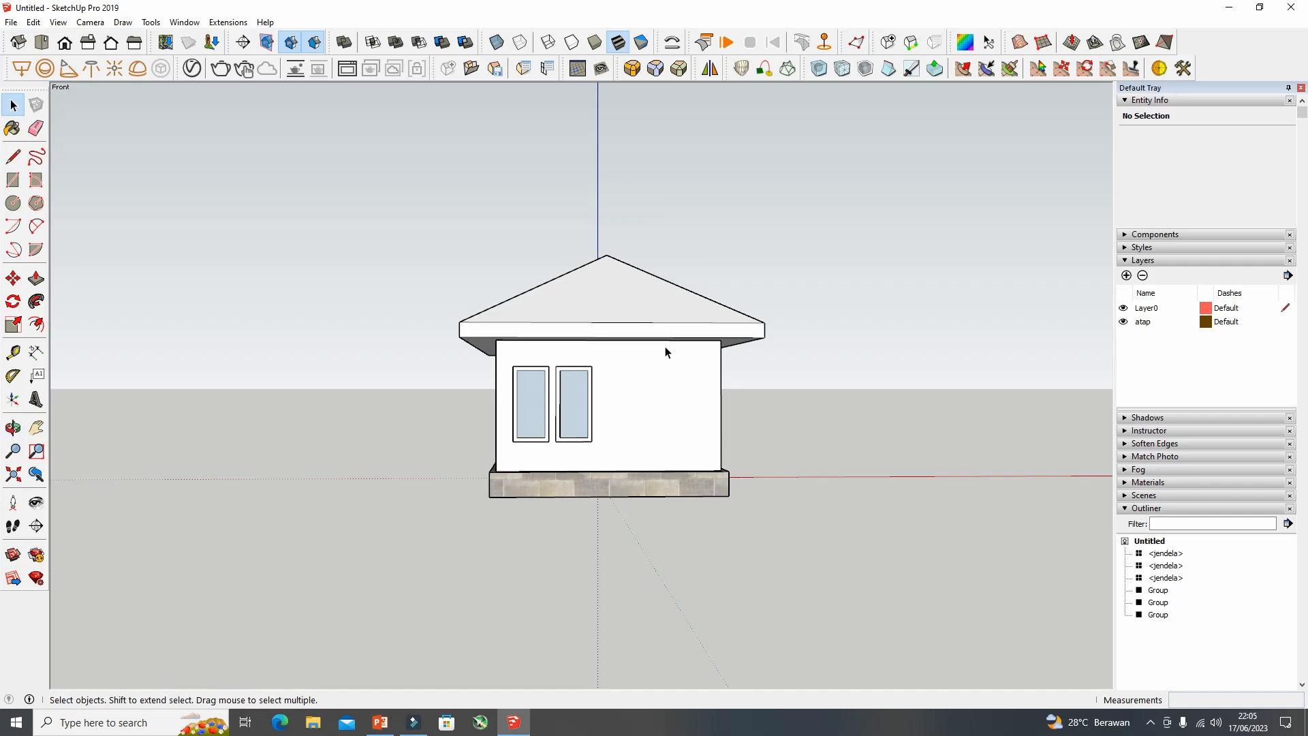
pyautogui.click(660, 359)
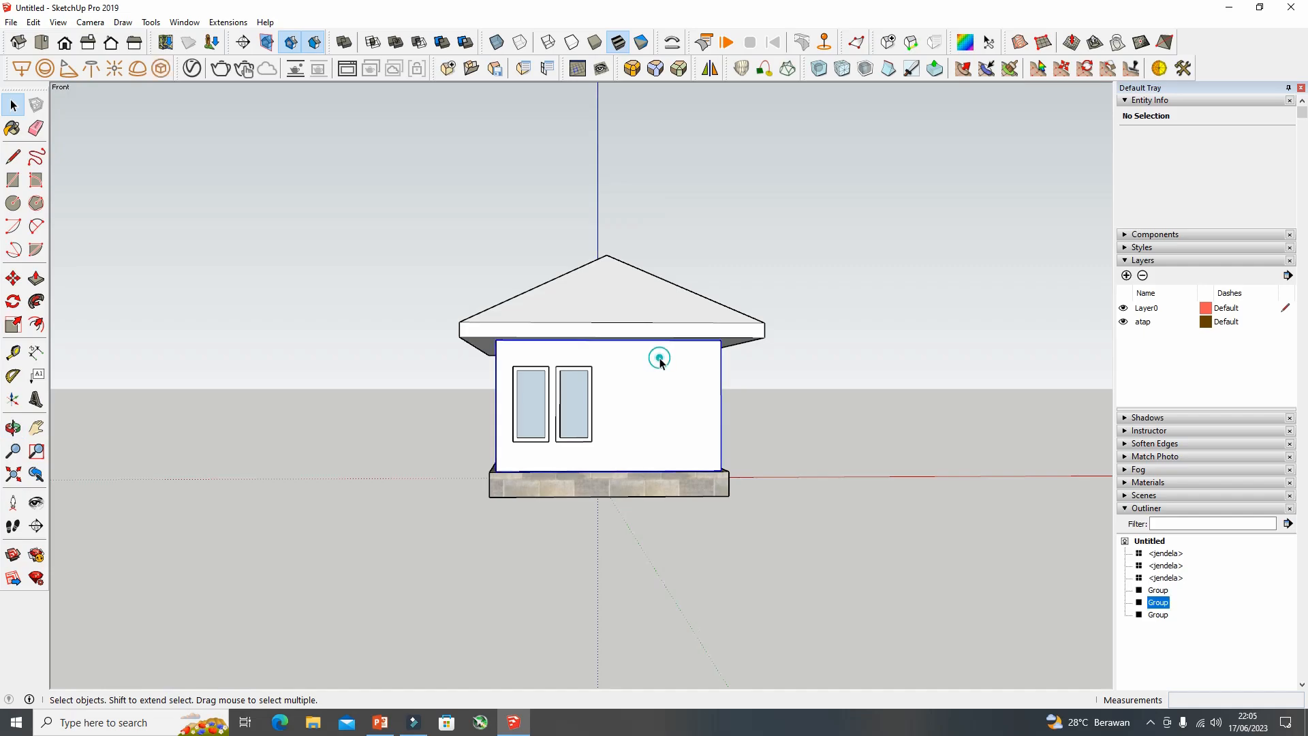
pyautogui.click(1127, 275)
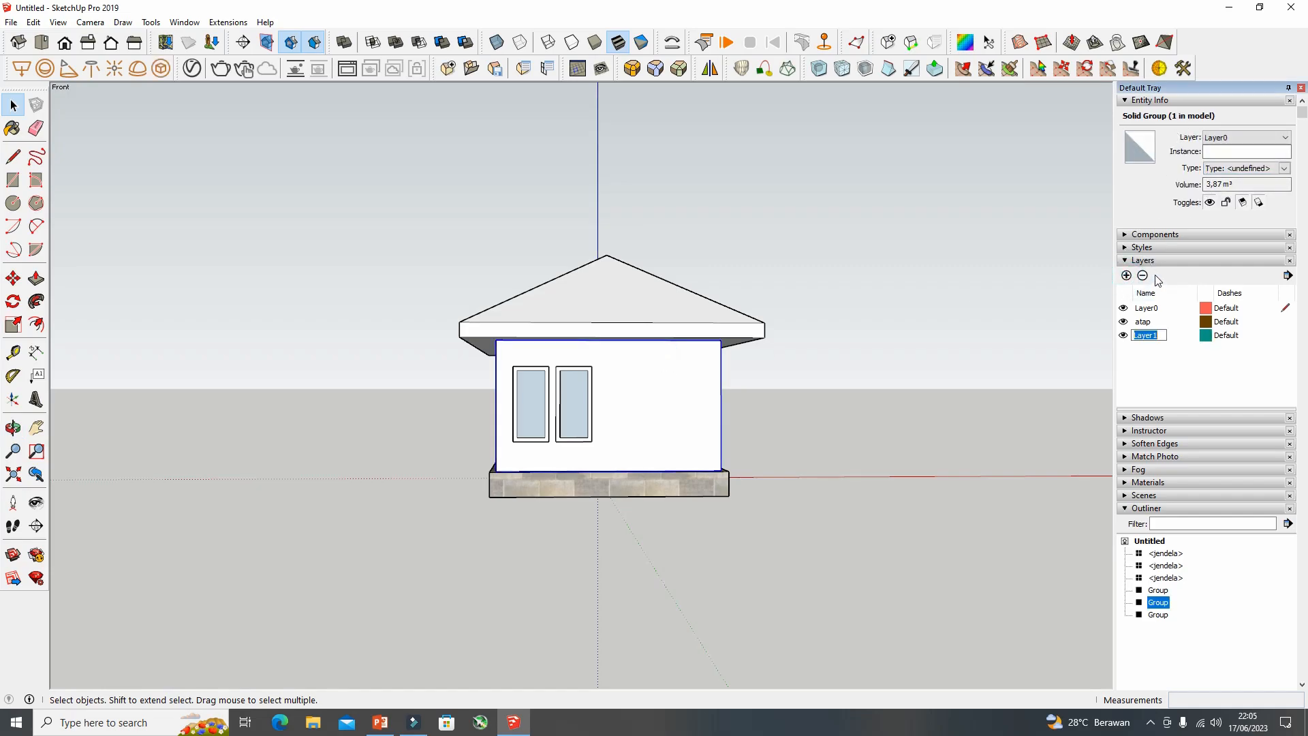
pyautogui.write('dinding')
pyautogui.press('Return')
pyautogui.click(1283, 140)
pyautogui.click(1227, 169)
# Create a layer named pondasi and assign the stone foundation group to it
pyautogui.click(653, 488)
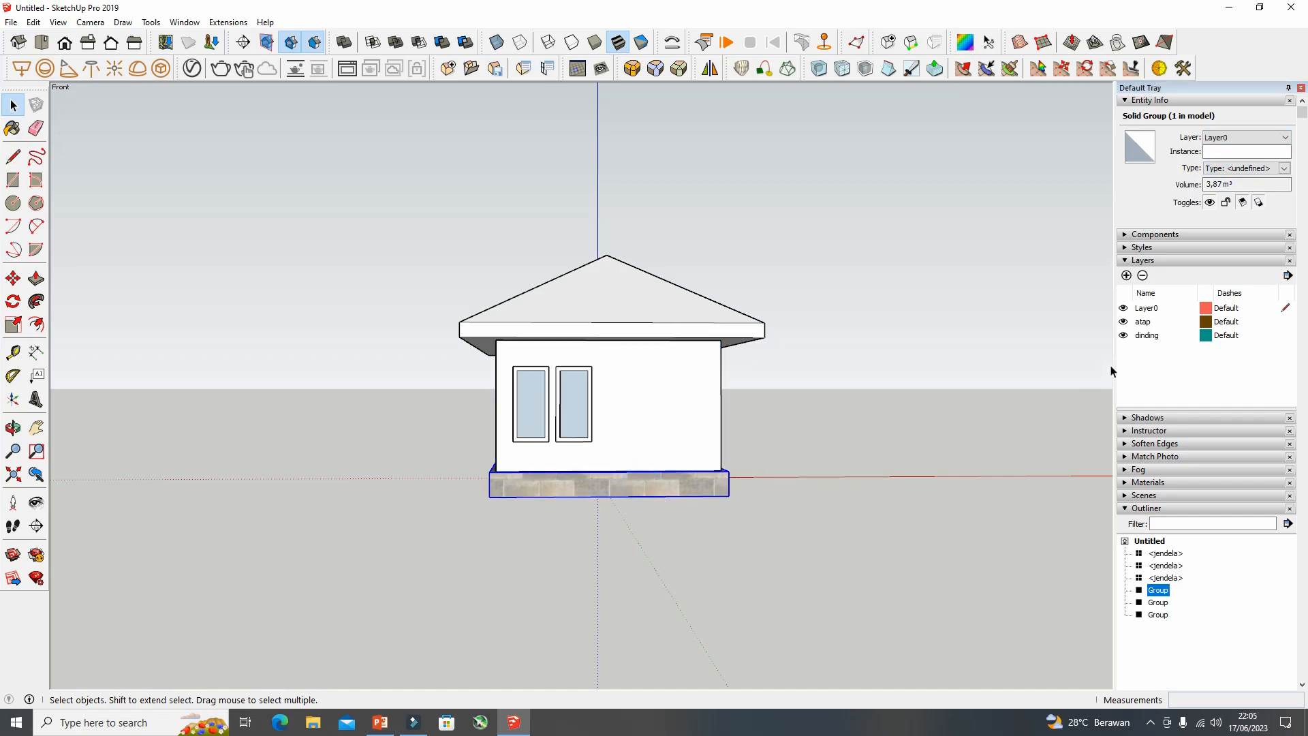
pyautogui.click(1127, 276)
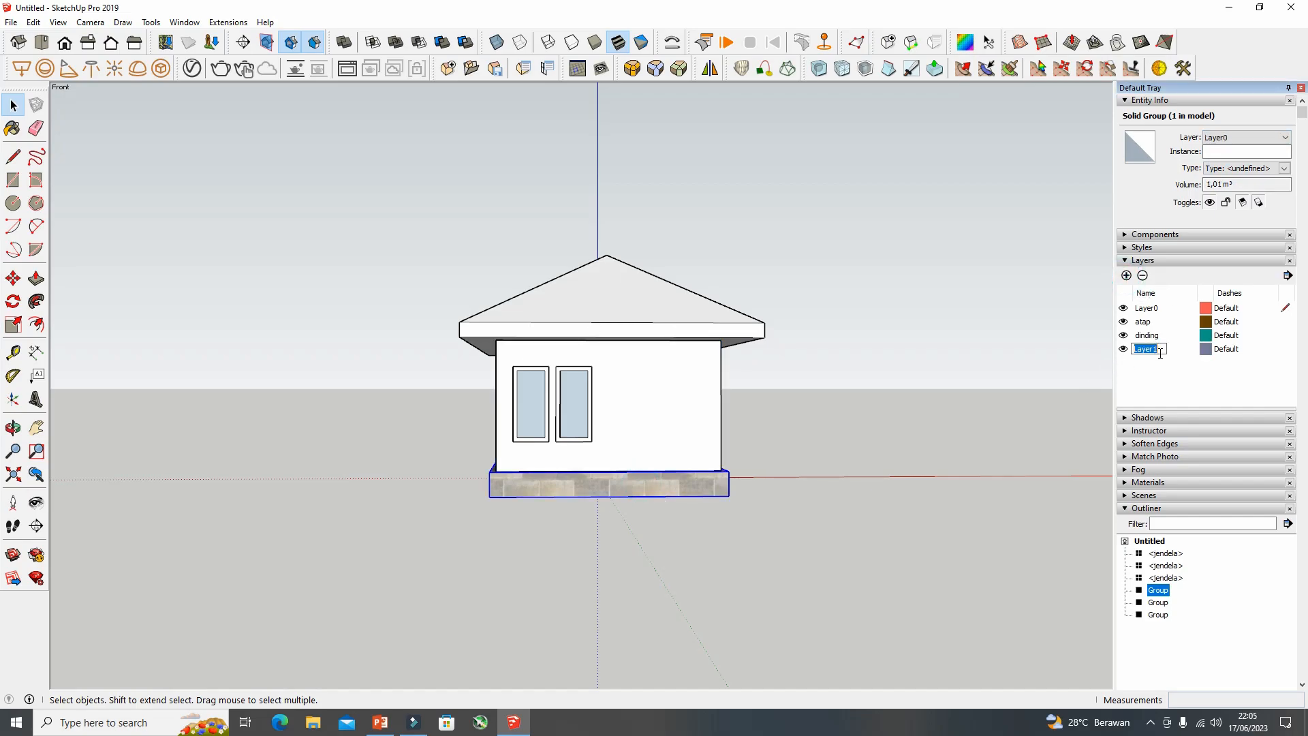
pyautogui.write('pondasi')
pyautogui.press('Return')
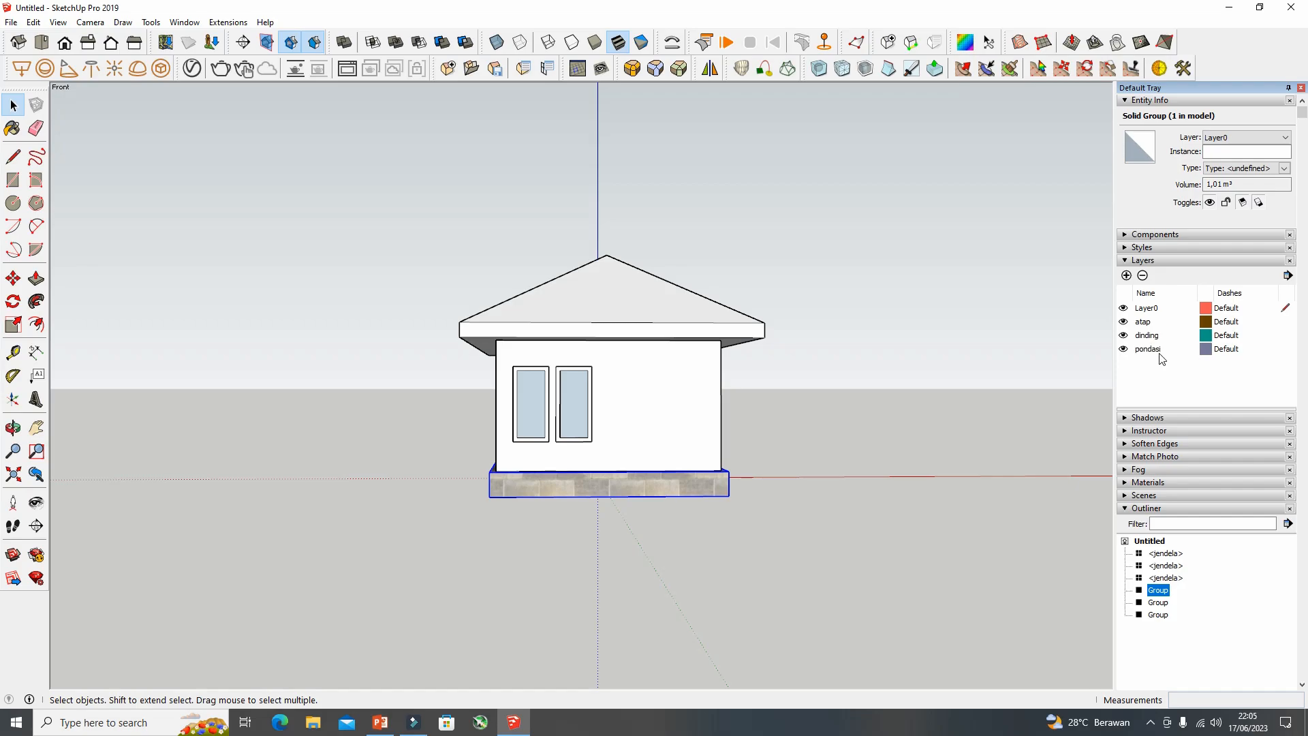
pyautogui.click(1227, 137)
pyautogui.click(1217, 176)
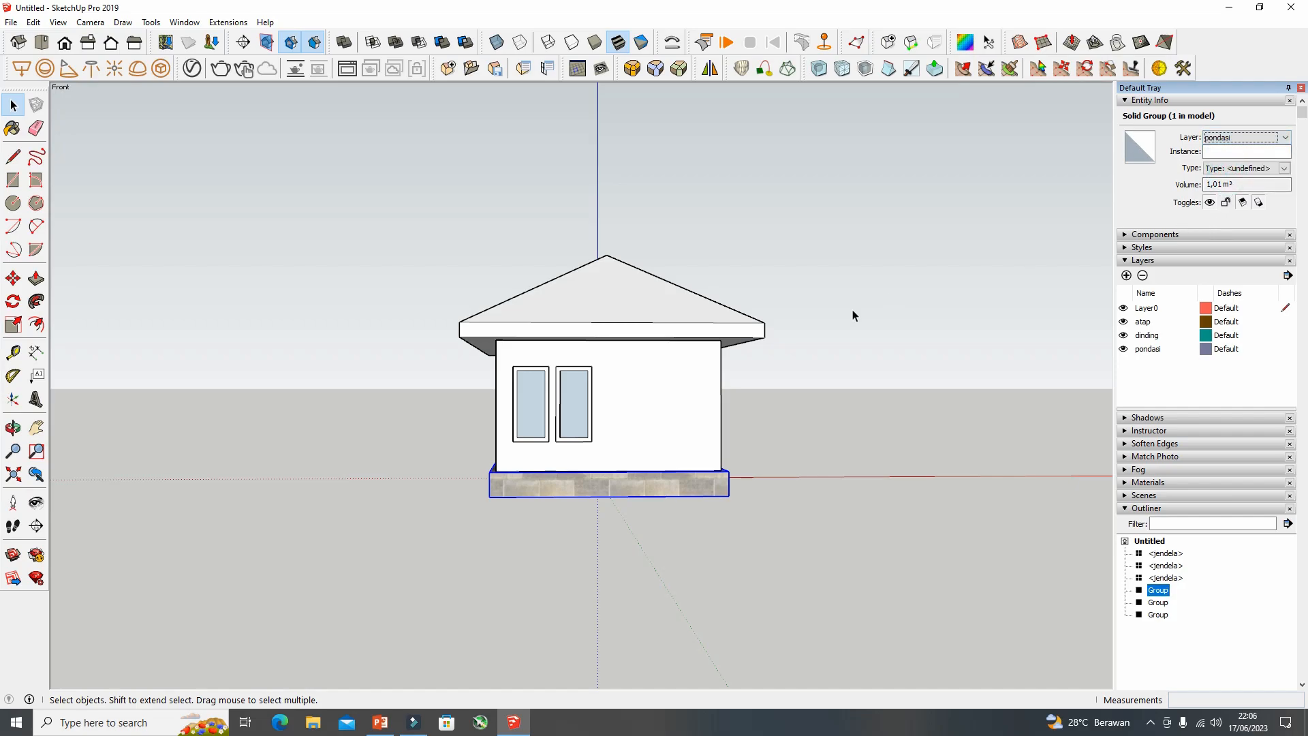
pyautogui.press('o')
pyautogui.moveTo(827, 308); pyautogui.dragTo(689, 356)
pyautogui.press('space')
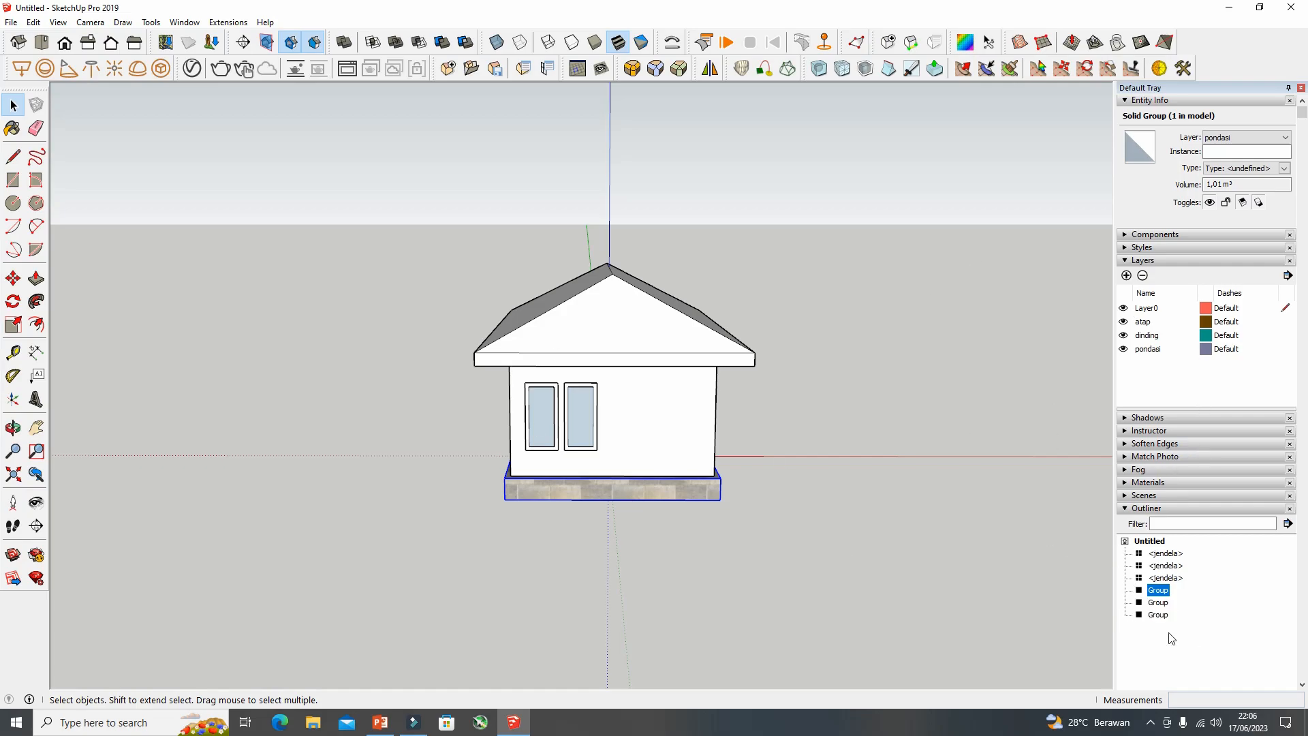
pyautogui.moveTo(856, 505); pyautogui.dragTo(682, 491, button='middle')
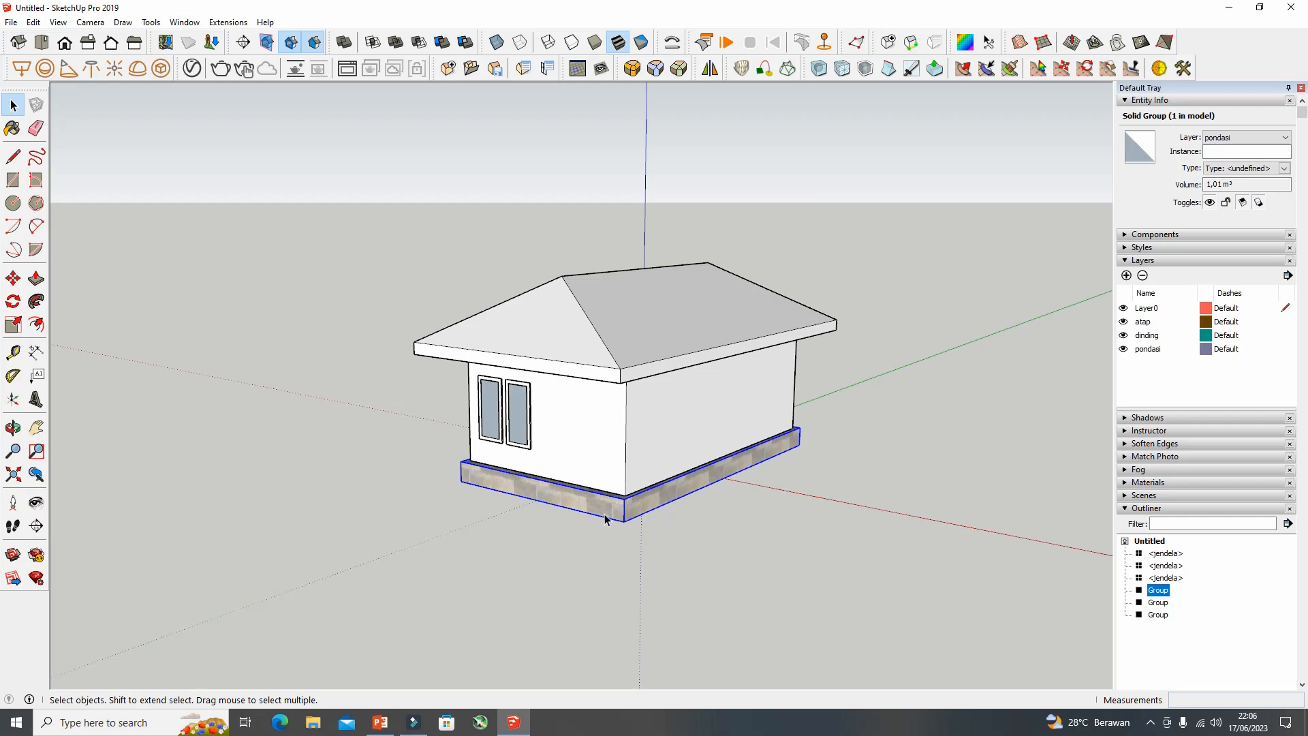
pyautogui.moveTo(644, 460); pyautogui.dragTo(868, 435, button='middle')
pyautogui.moveTo(556, 443); pyautogui.dragTo(947, 441, button='middle')
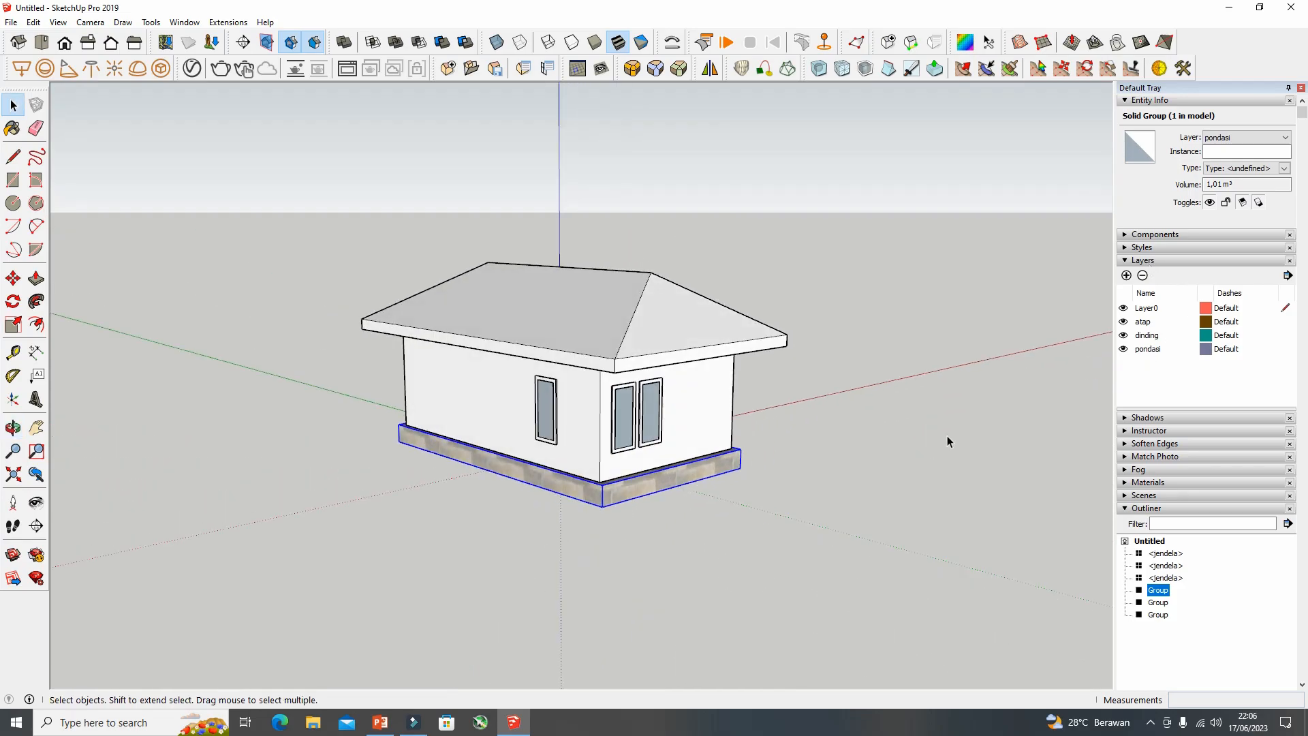
# Hide the pondasi, dinding and atap layers, and make all three visible again
pyautogui.click(1124, 349)
pyautogui.click(1124, 335)
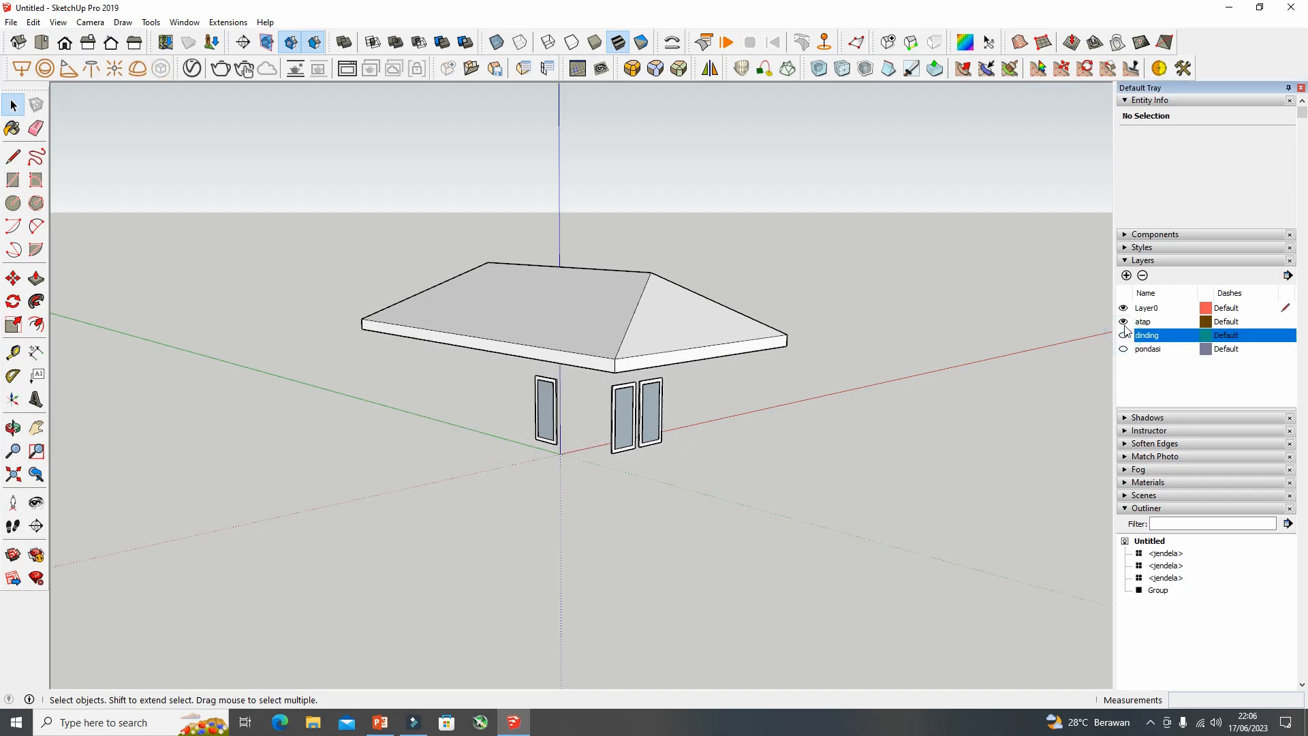
pyautogui.click(1124, 321)
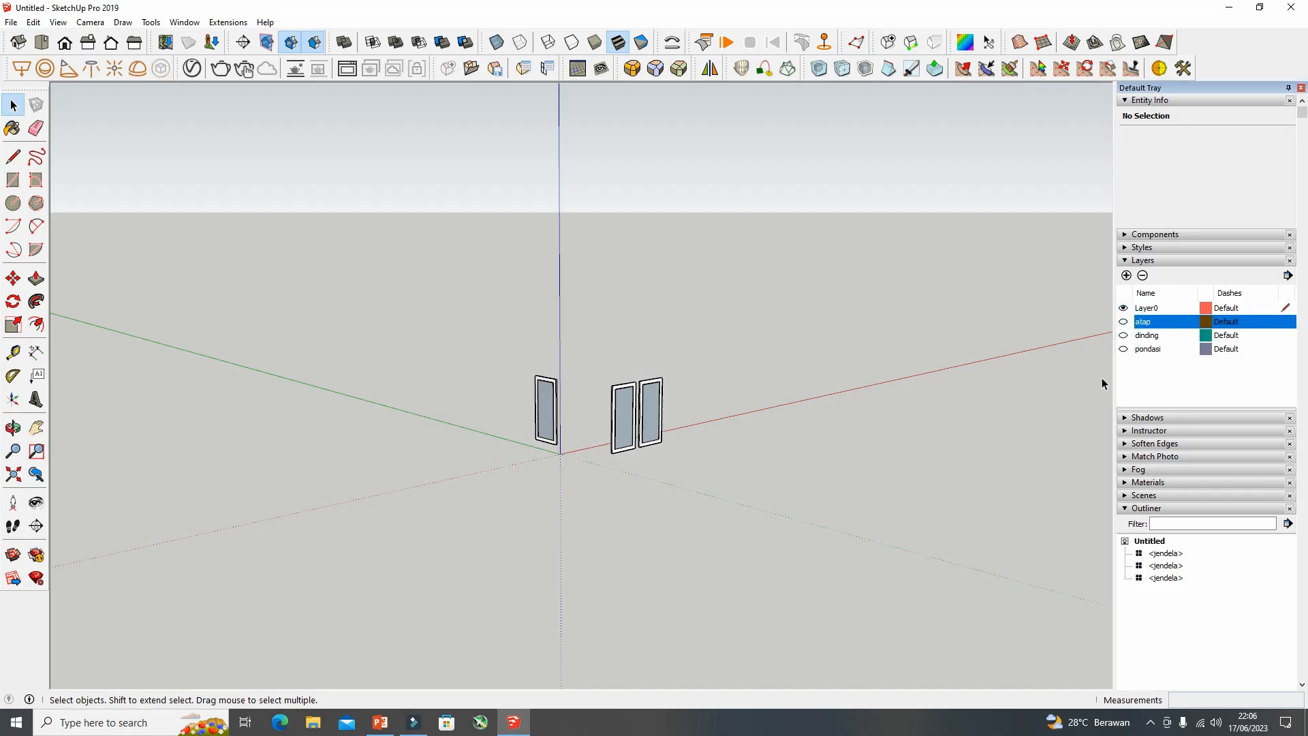
pyautogui.click(1124, 322)
pyautogui.click(1124, 336)
pyautogui.click(1124, 349)
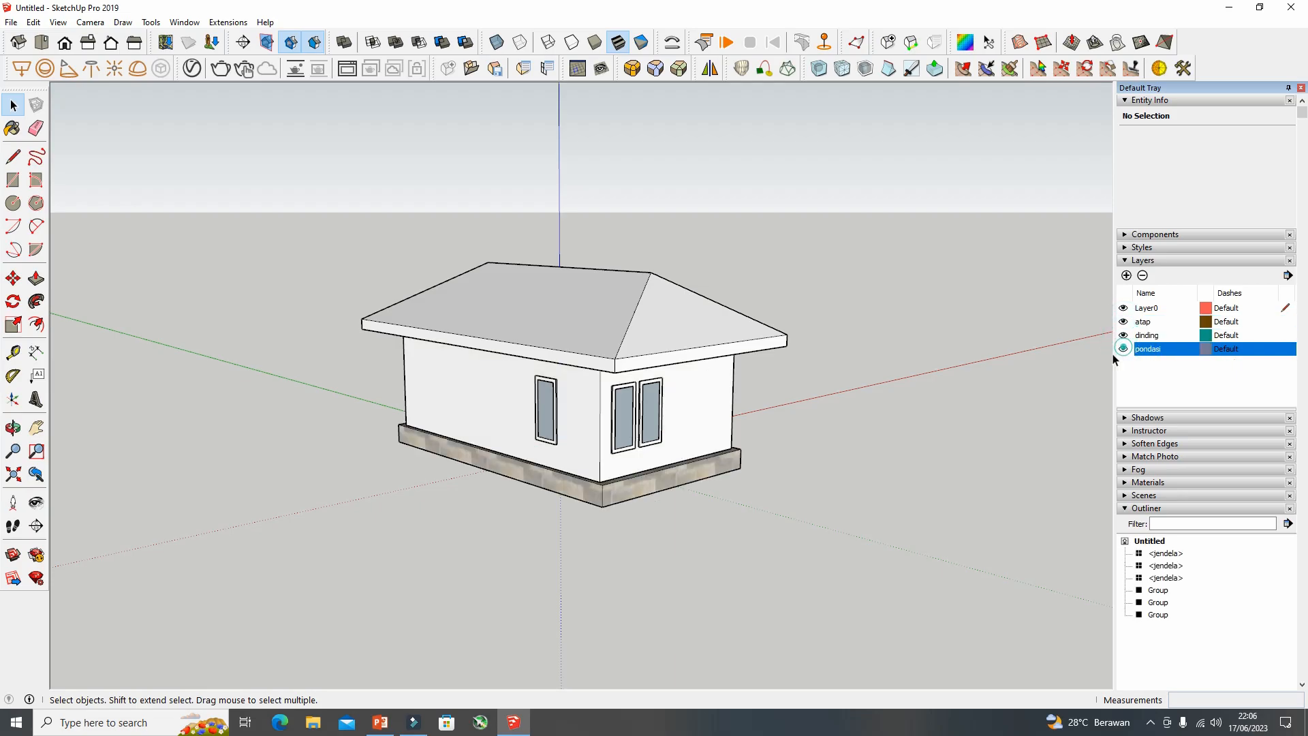
# Select the roof group and the wall group in turn from the Outliner to identify them
pyautogui.moveTo(947, 428); pyautogui.dragTo(479, 426, button='middle')
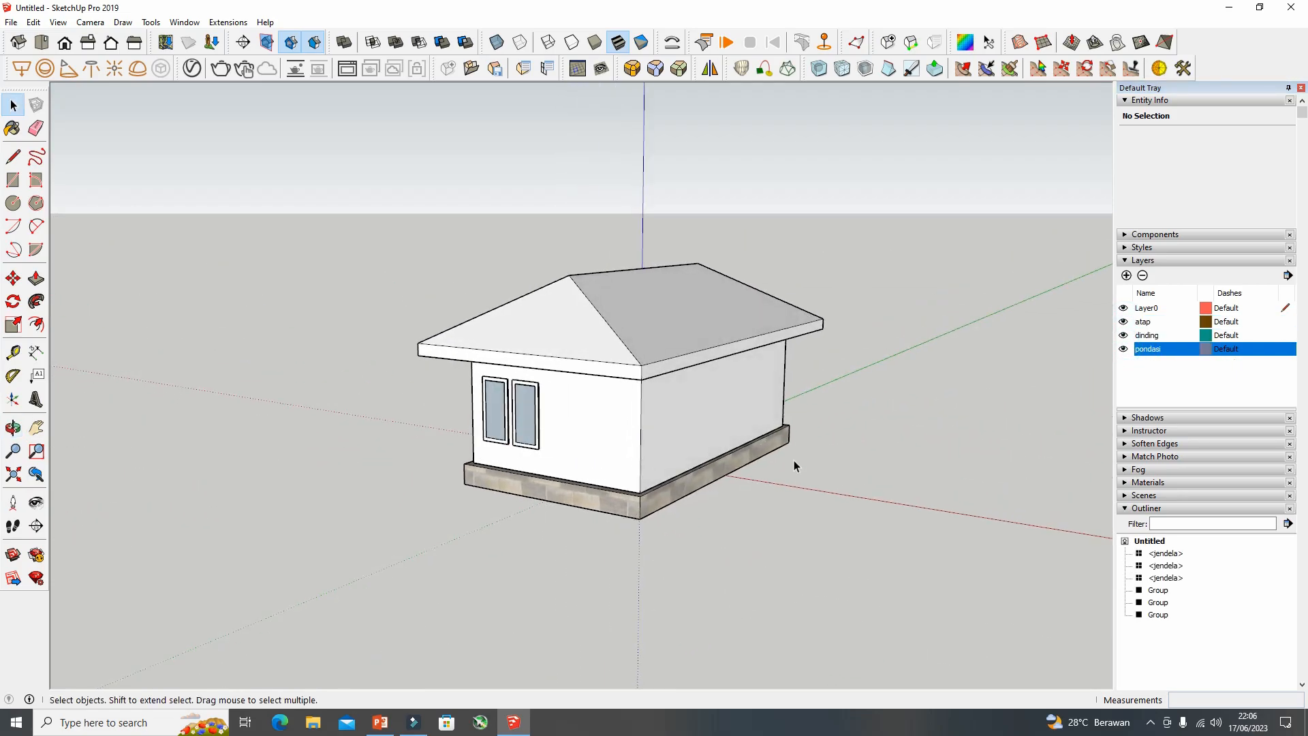
pyautogui.scroll(2, 674, 454)
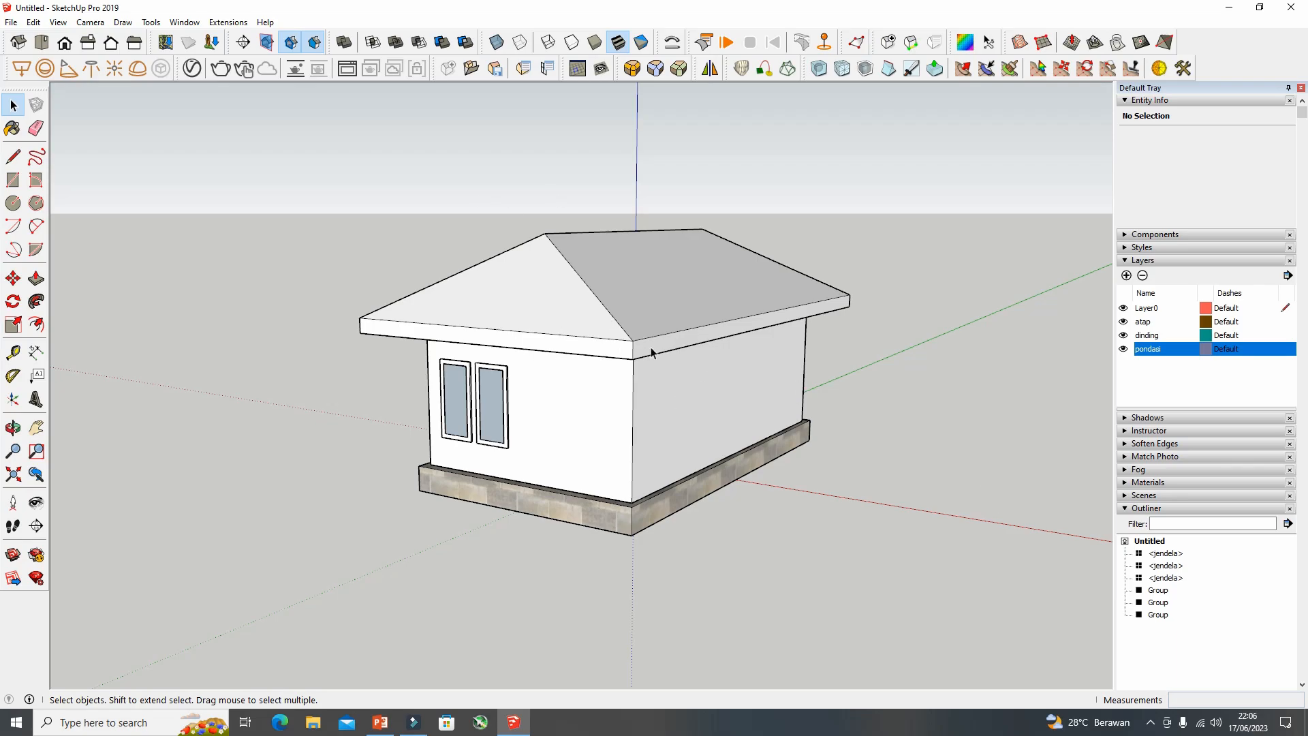
pyautogui.moveTo(672, 388); pyautogui.dragTo(646, 448, button='middle')
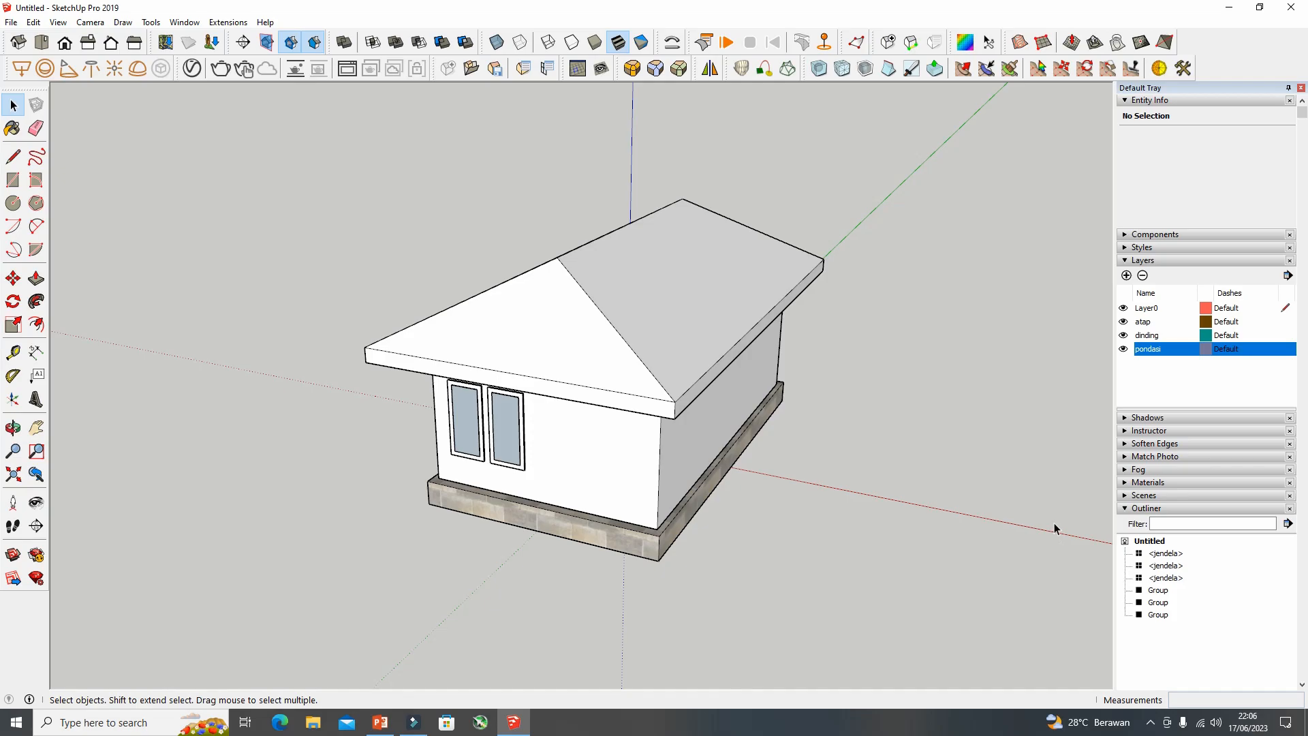
pyautogui.click(1158, 615)
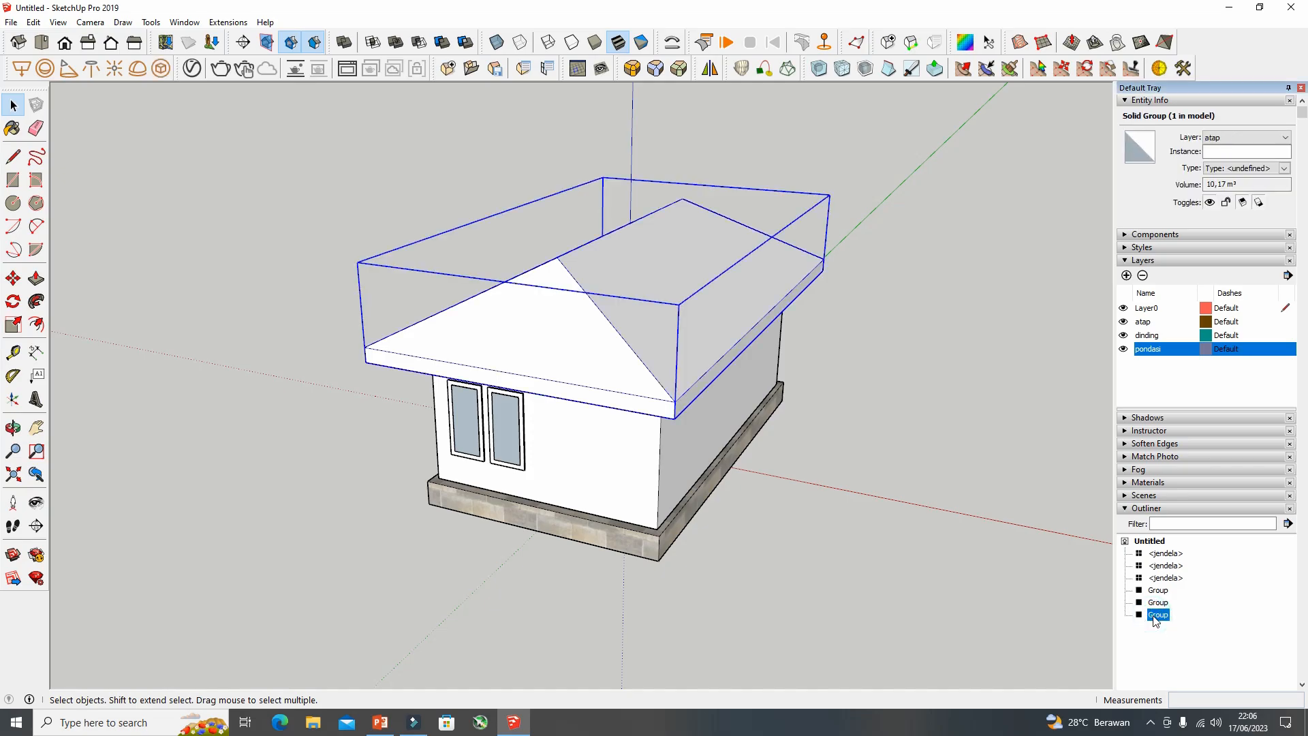
pyautogui.click(1159, 603)
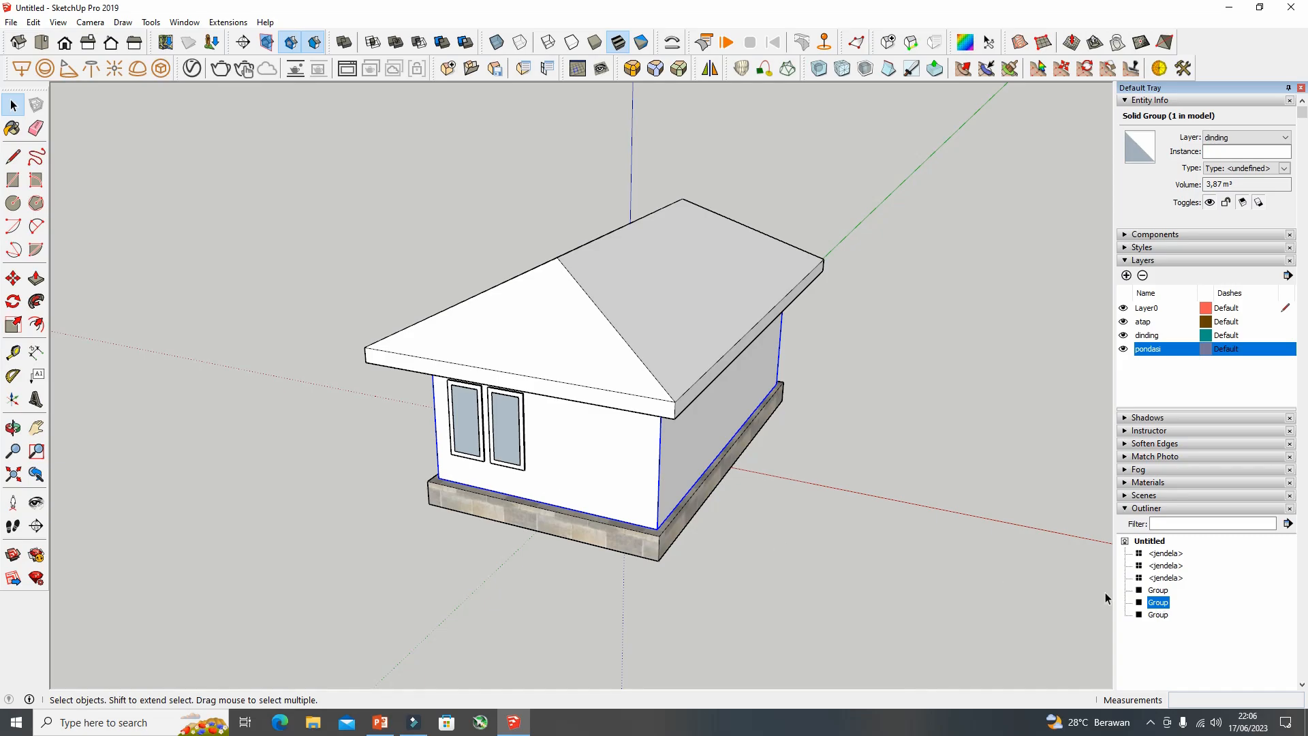
# Select the foundation group and the roof group in turn from the Outliner, and hide the roof and unhide it again
pyautogui.click(1158, 590)
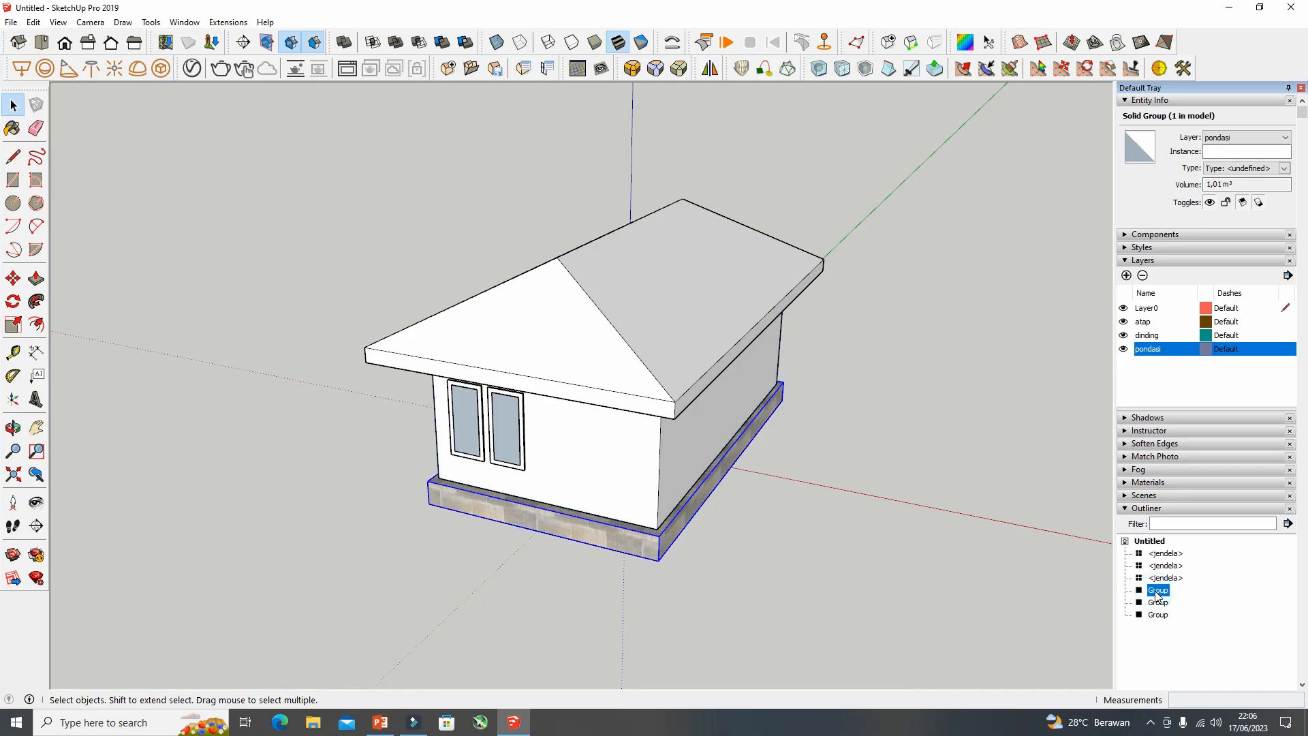
pyautogui.click(1158, 615)
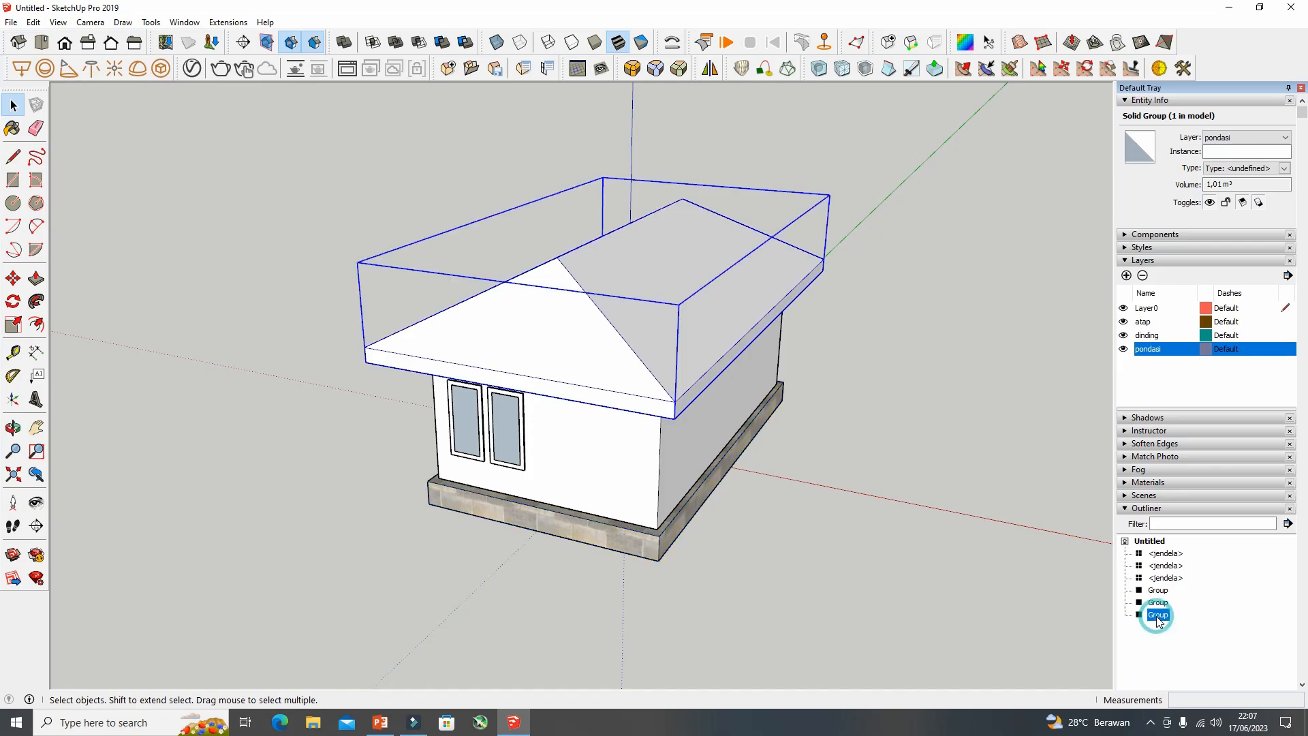
pyautogui.rightClick(1158, 616)
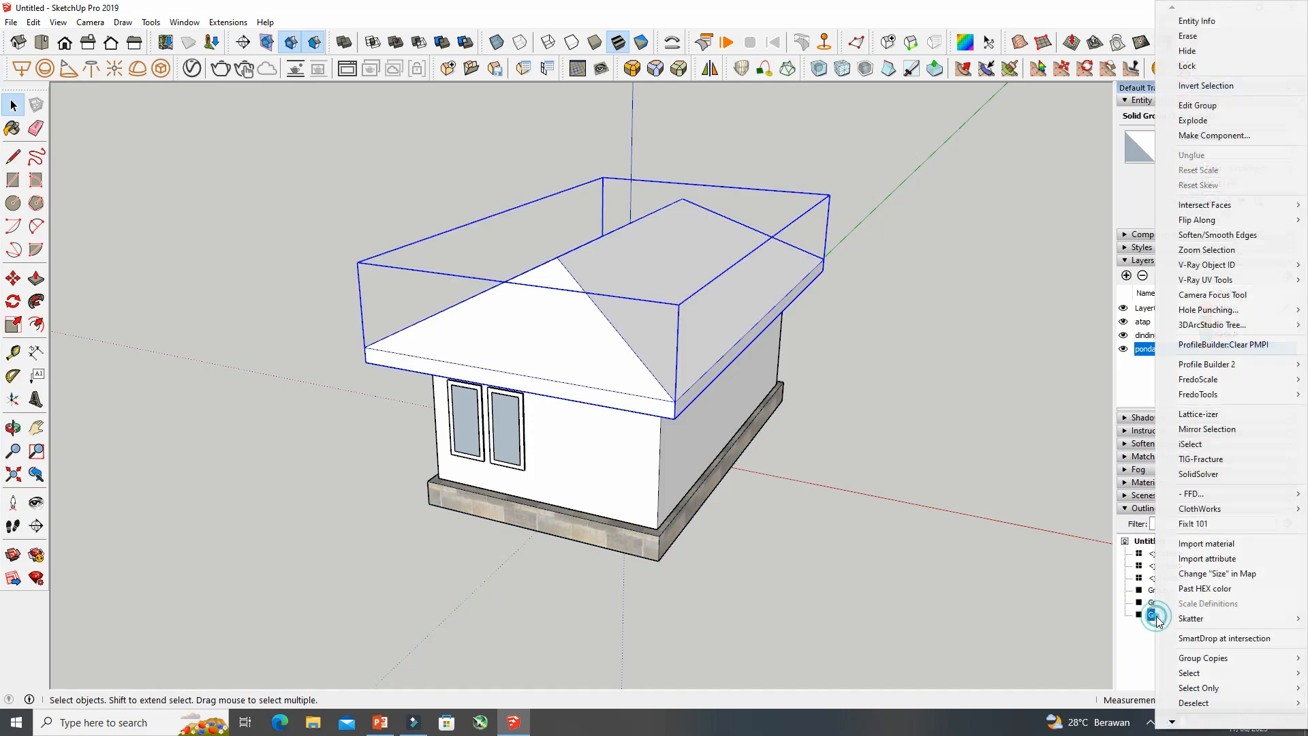
pyautogui.click(1188, 53)
pyautogui.rightClick(1161, 617)
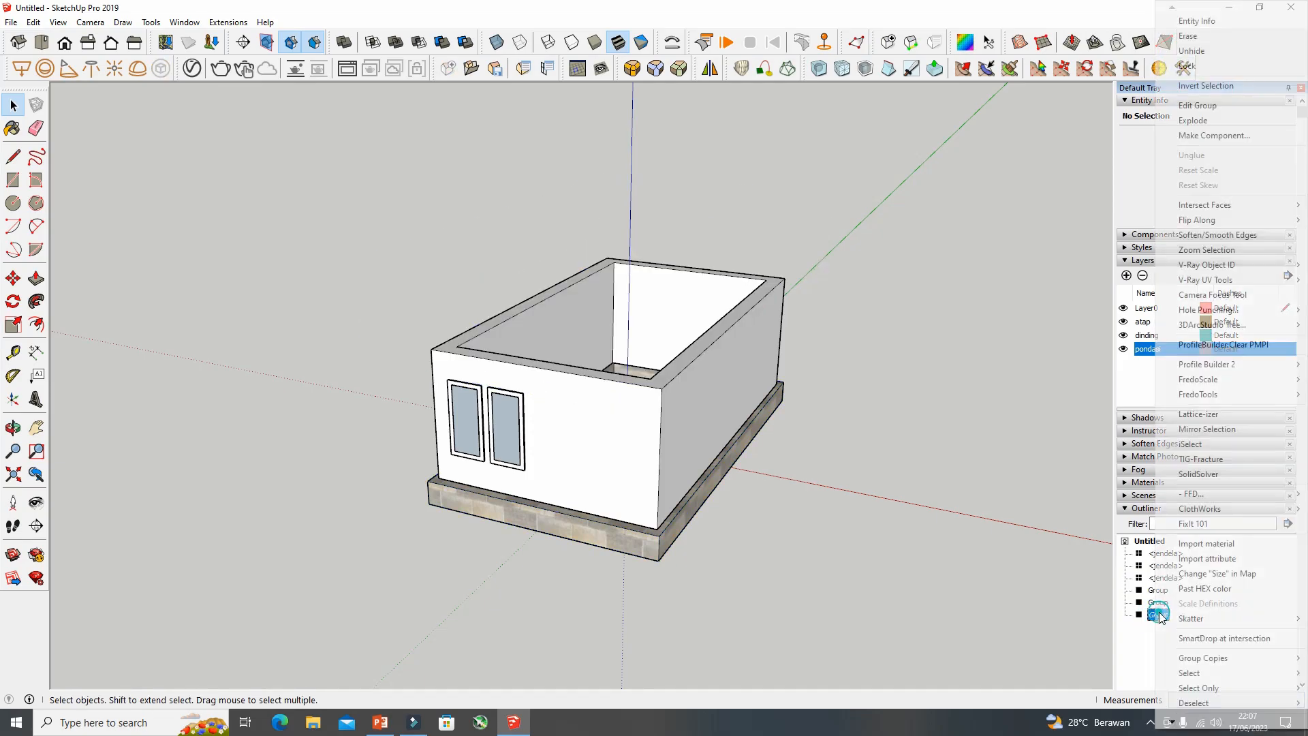
pyautogui.click(1211, 50)
# Examine the complete house from several sides with the roof group deselected
pyautogui.moveTo(843, 408); pyautogui.dragTo(570, 388, button='middle')
pyautogui.moveTo(647, 468); pyautogui.dragTo(661, 353, button='middle')
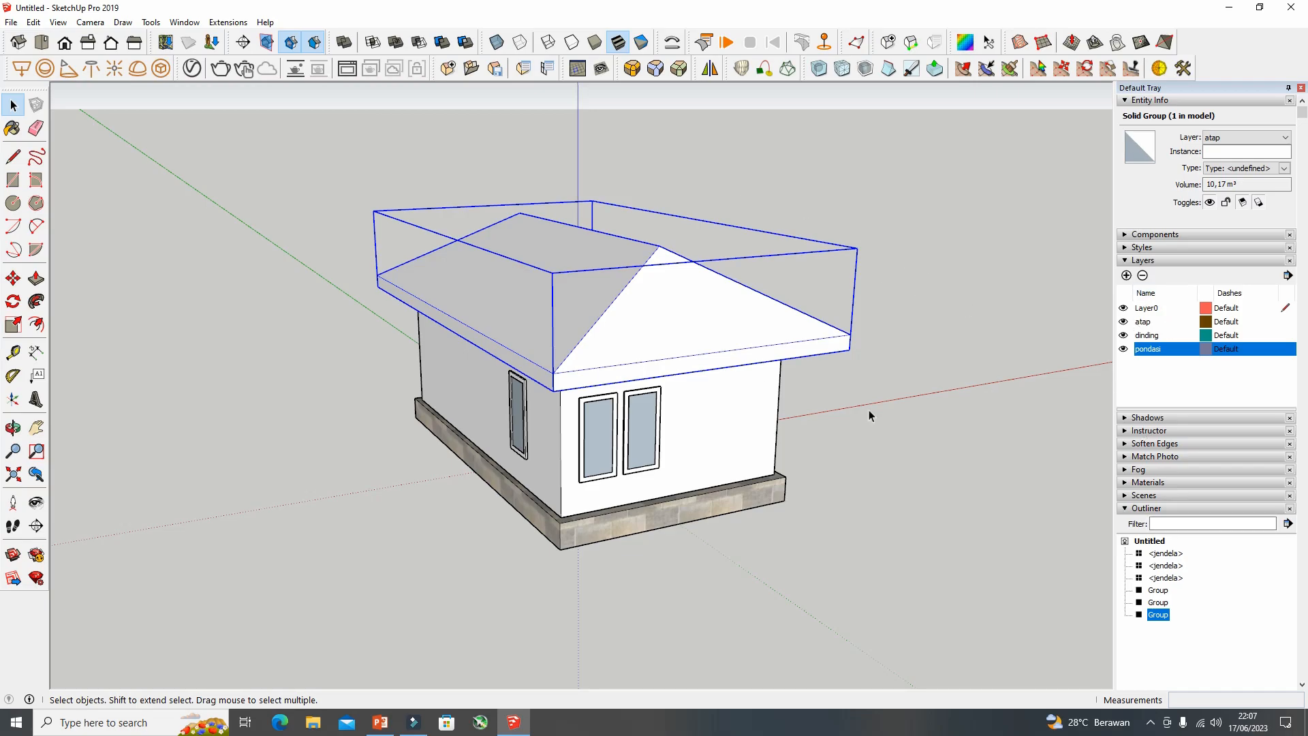
pyautogui.moveTo(736, 421); pyautogui.dragTo(723, 370, button='middle')
pyautogui.click(915, 383)
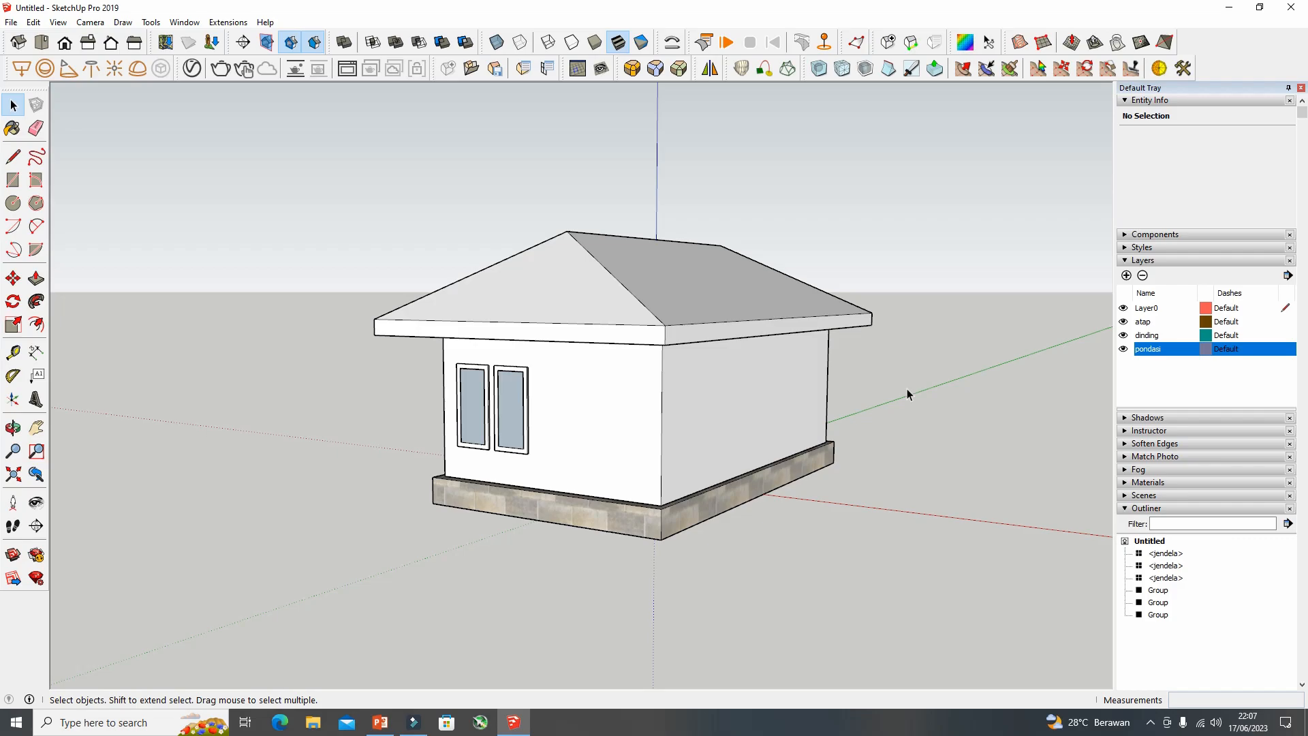
pyautogui.scroll(1, 965, 351)
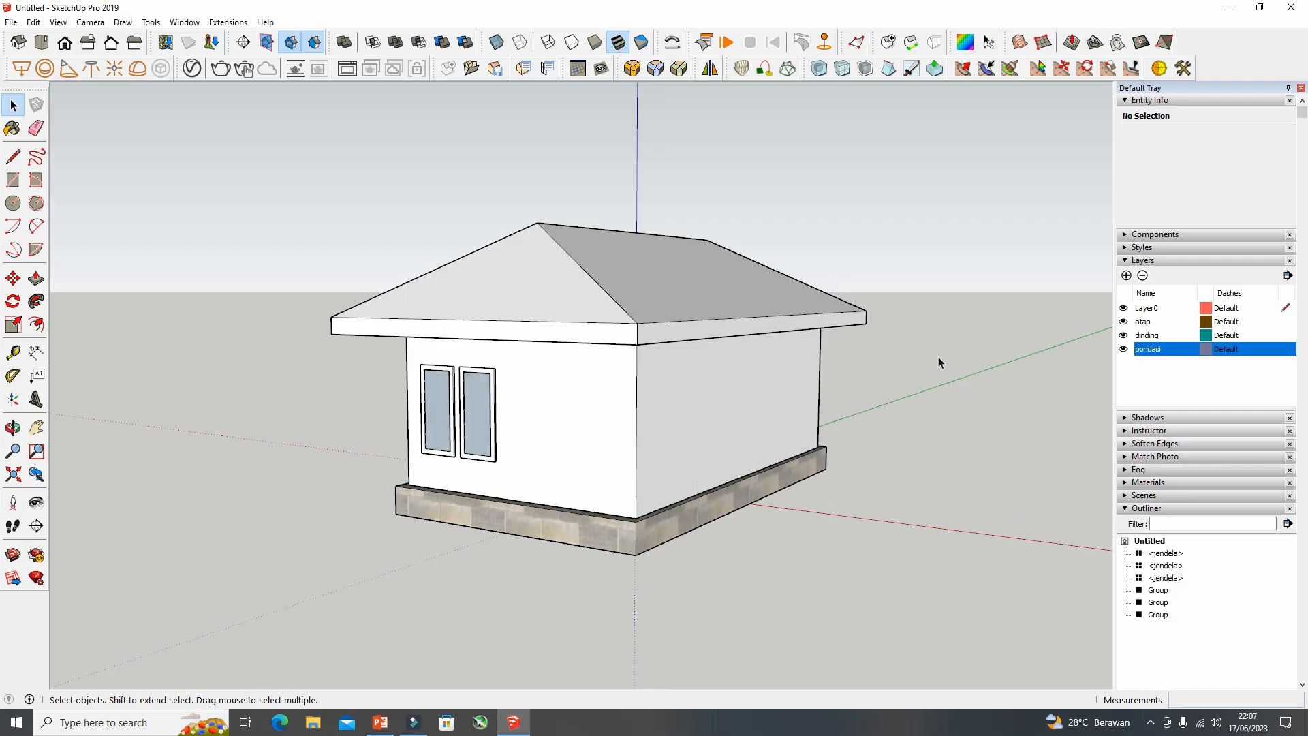